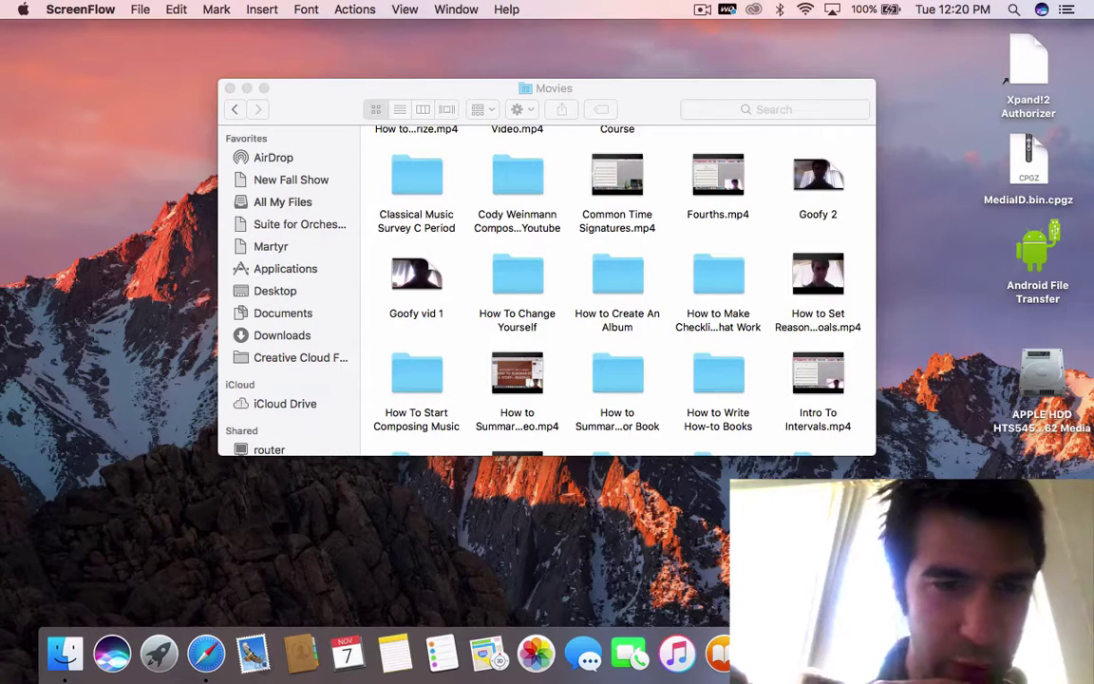
# Switch from ScreenFlow to OneNote, leaving the Finder Movies window open.
pyautogui.press('super+Tab')
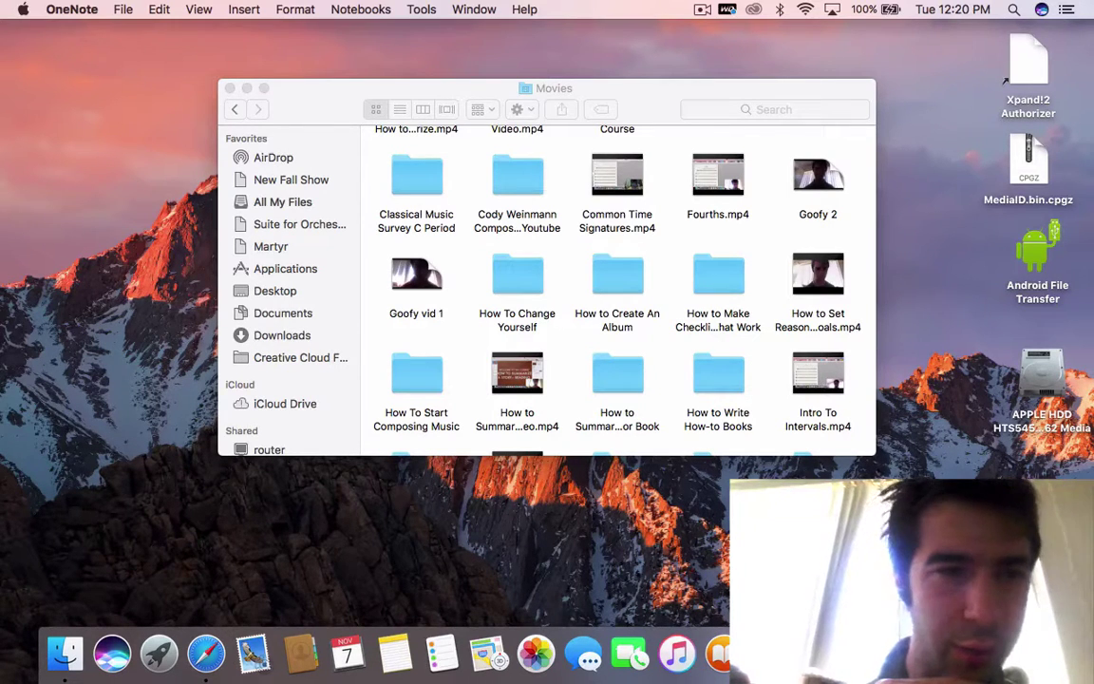
# Minimize the Finder window and dismiss the Rate OneNote prompt.
pyautogui.click(249, 90)
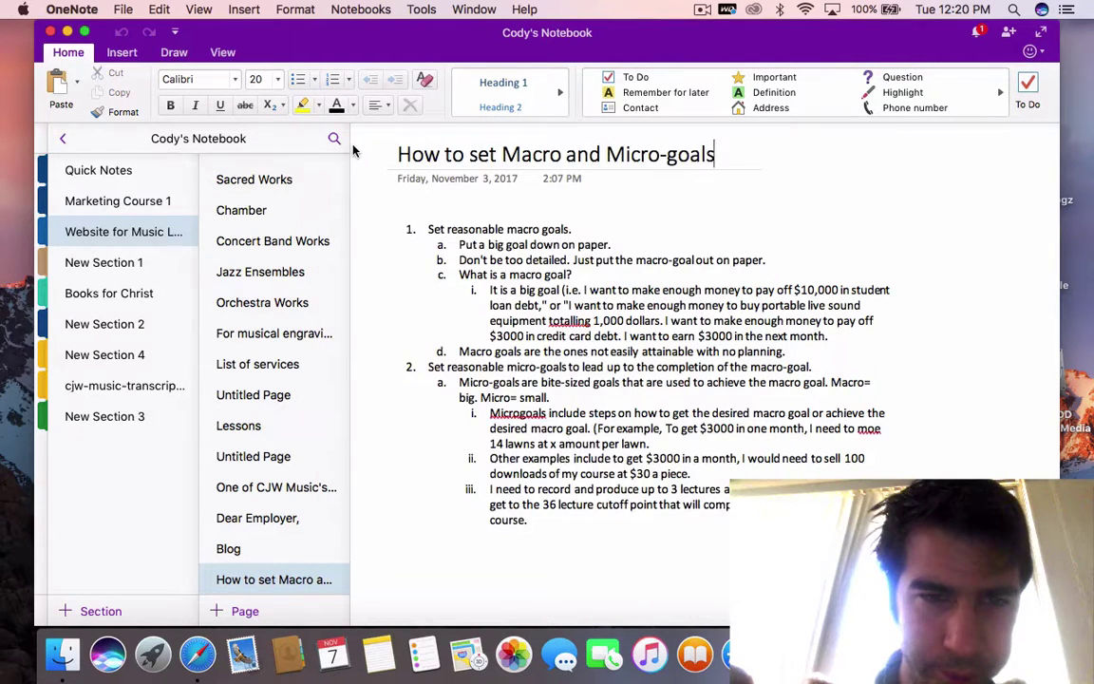
pyautogui.click(352, 145)
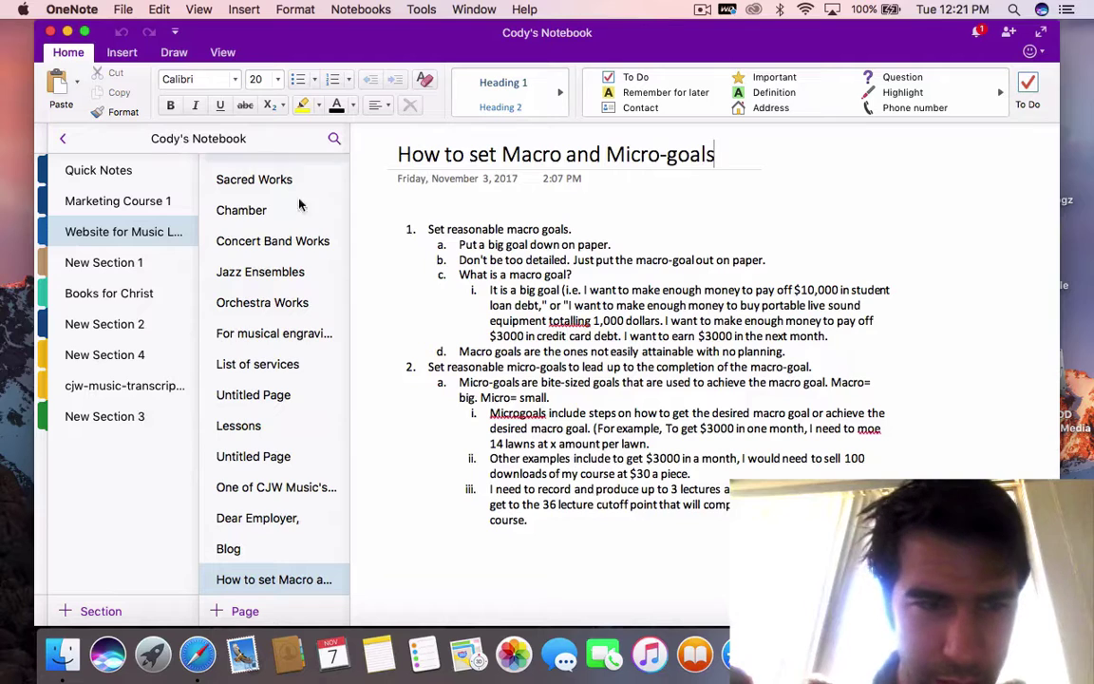
# Add a new blank OneNote page and pick Tools > Draw > Marker for blue ink.
pyautogui.click(251, 613)
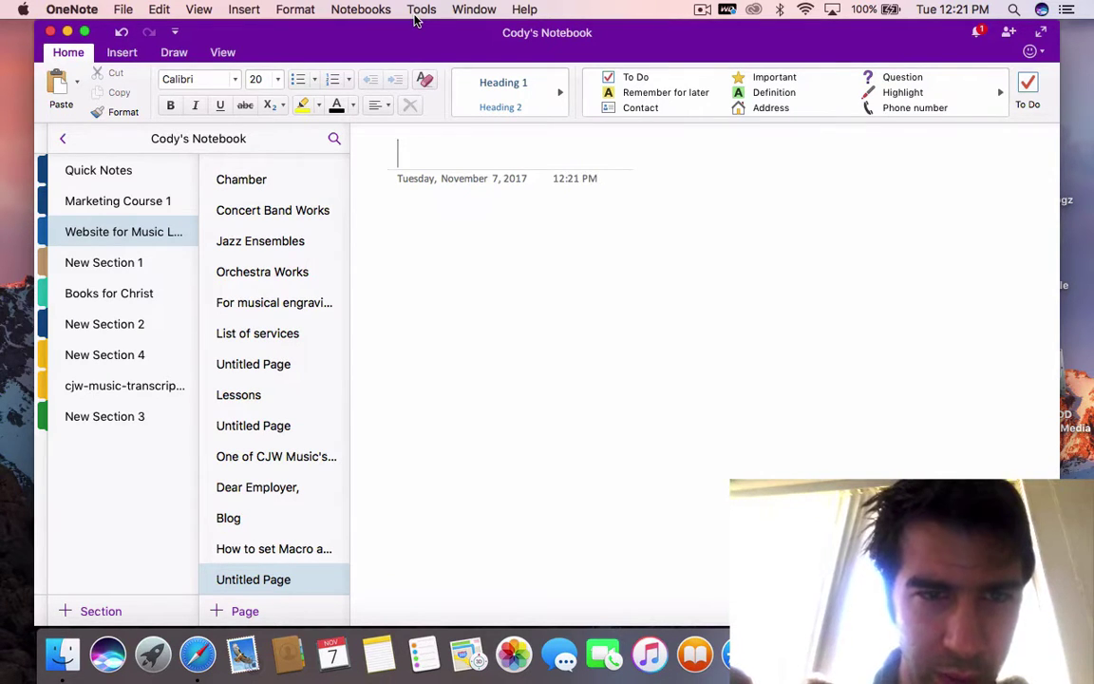
pyautogui.click(474, 9)
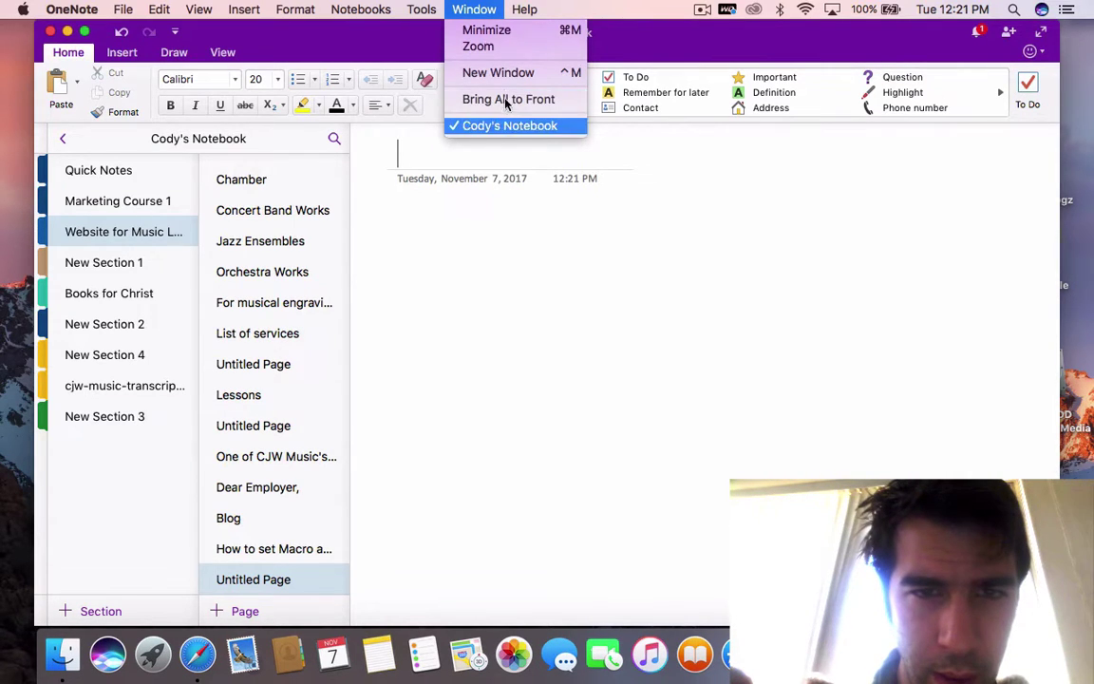
pyautogui.moveTo(422, 10)
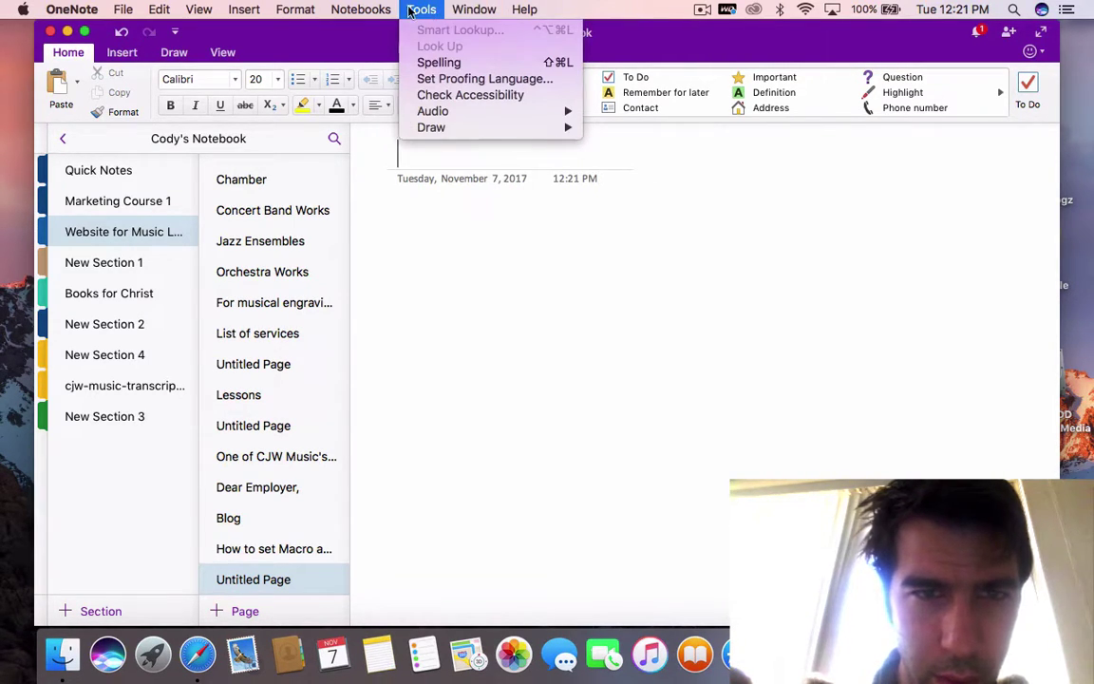
pyautogui.moveTo(439, 129)
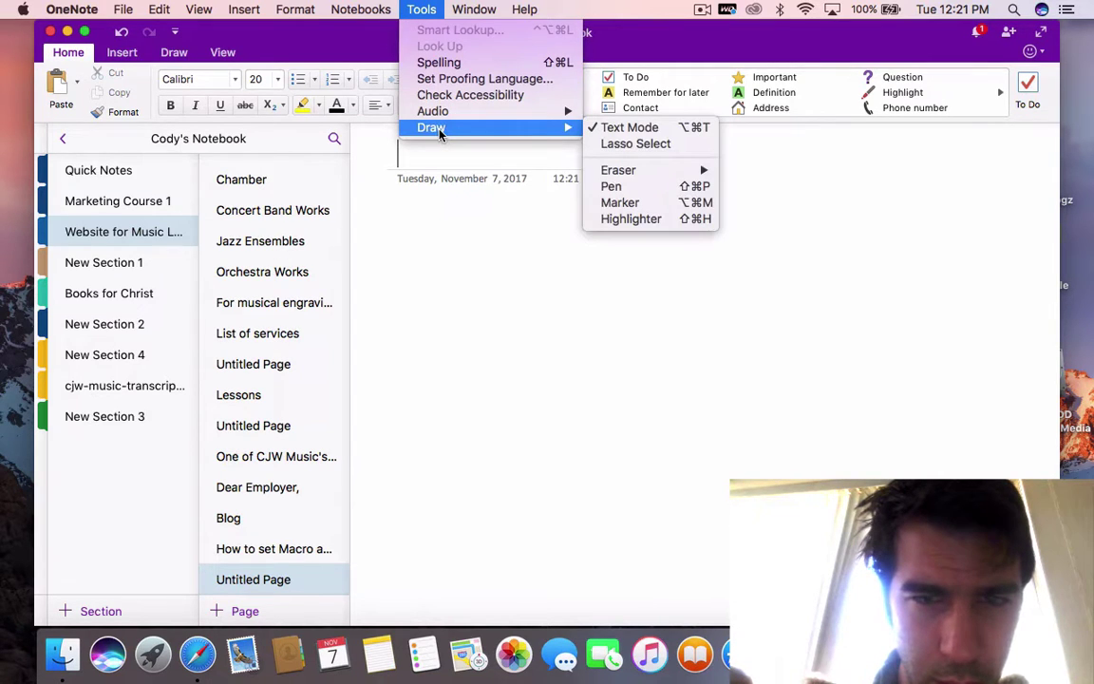
pyautogui.click(626, 202)
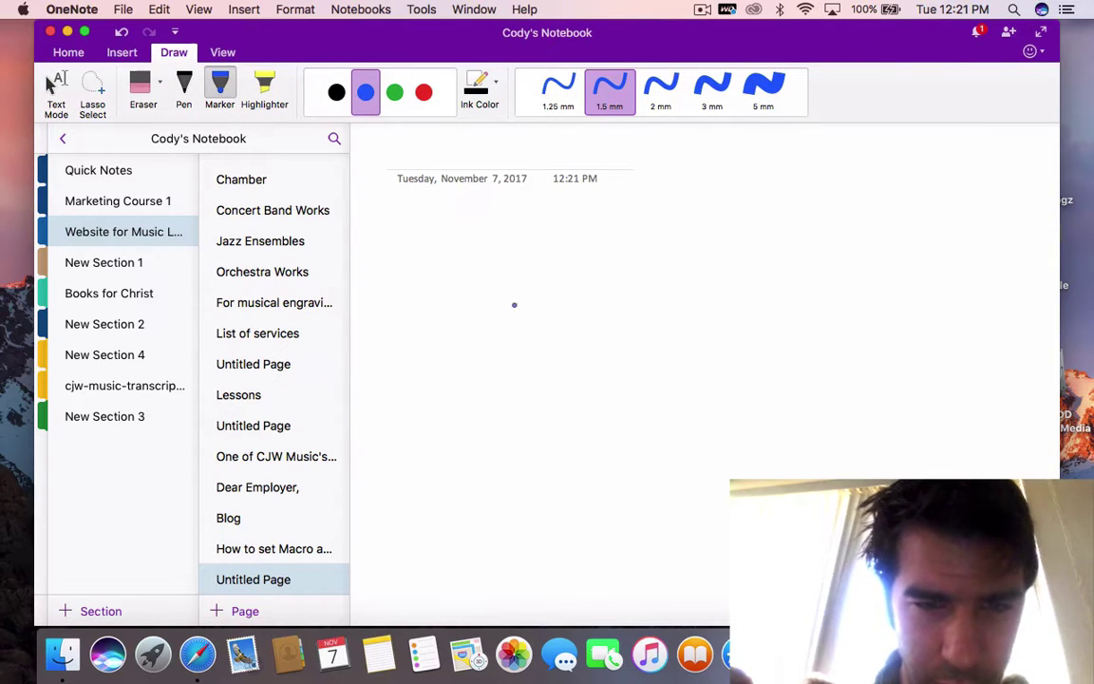
# Draw three dotted quarter notes side by side with the blue marker.
pyautogui.moveTo(502, 288)
pyautogui.mouseDown()
pyautogui.moveTo(511, 277)
pyautogui.moveTo(504, 196)
pyautogui.moveTo(515, 281)
pyautogui.mouseUp()
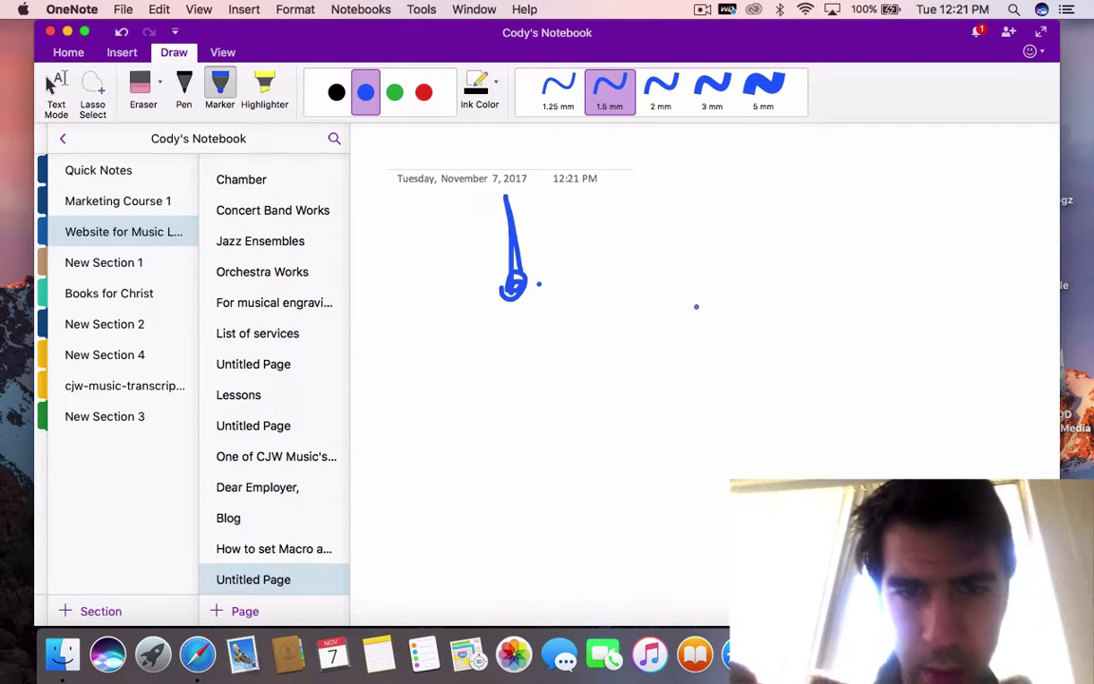
pyautogui.moveTo(589, 284)
pyautogui.mouseDown()
pyautogui.moveTo(590, 296)
pyautogui.moveTo(598, 281)
pyautogui.moveTo(613, 302)
pyautogui.moveTo(604, 315)
pyautogui.moveTo(617, 296)
pyautogui.mouseUp()
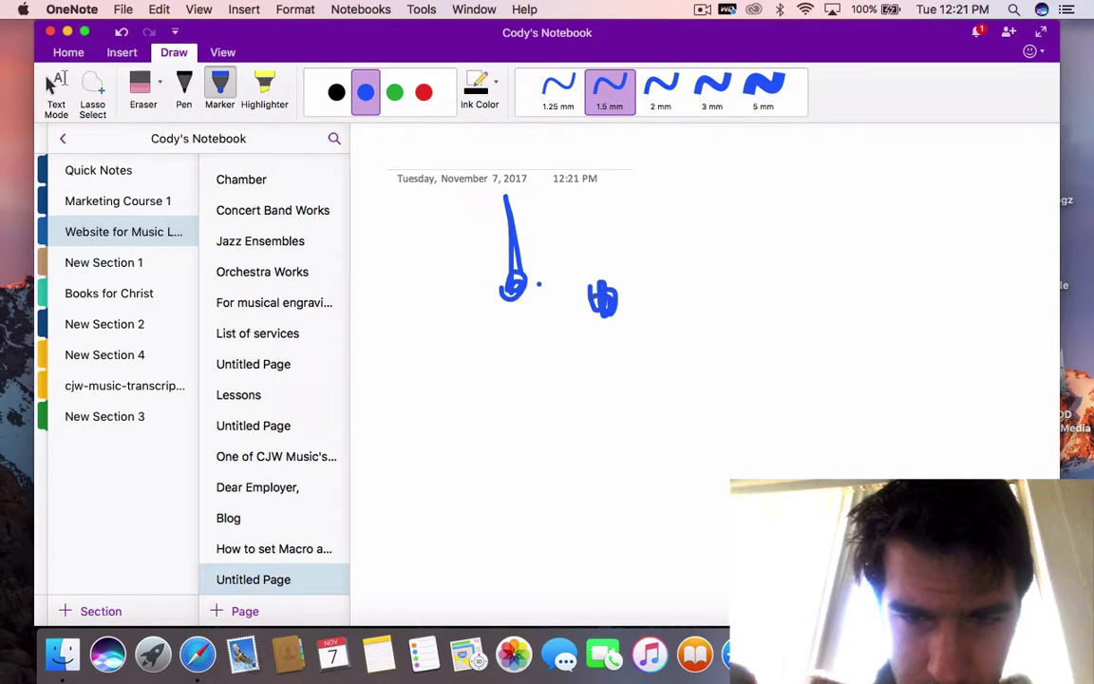
pyautogui.moveTo(612, 211); pyautogui.dragTo(611, 311)
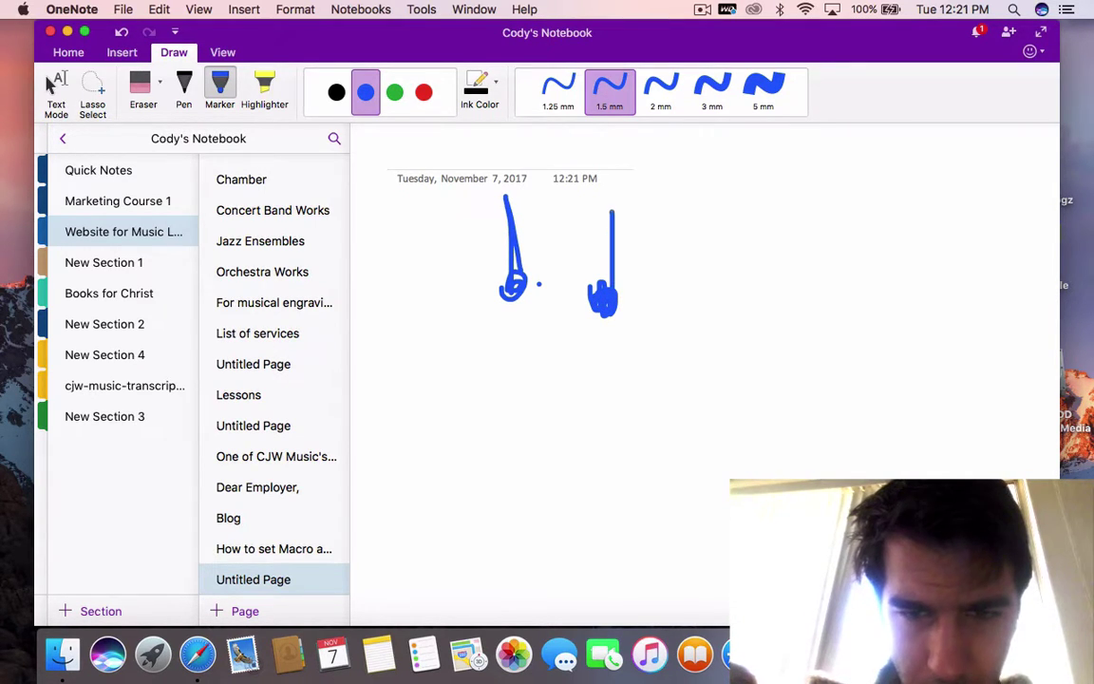
pyautogui.click(639, 293)
pyautogui.click(686, 287)
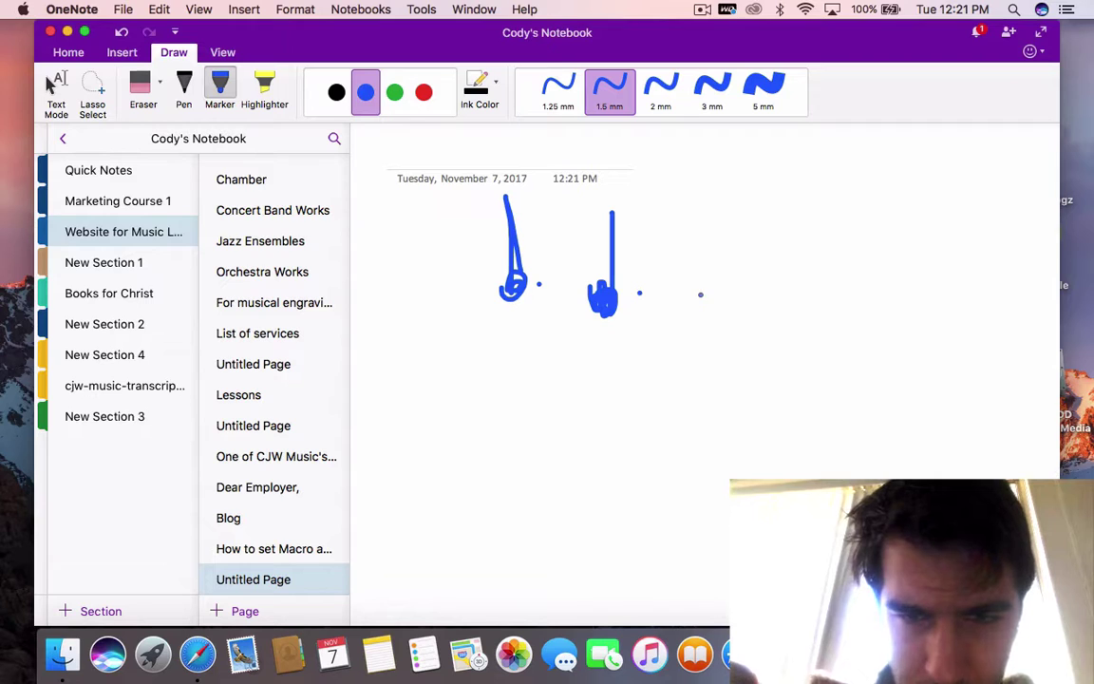
pyautogui.moveTo(703, 295); pyautogui.dragTo(700, 299)
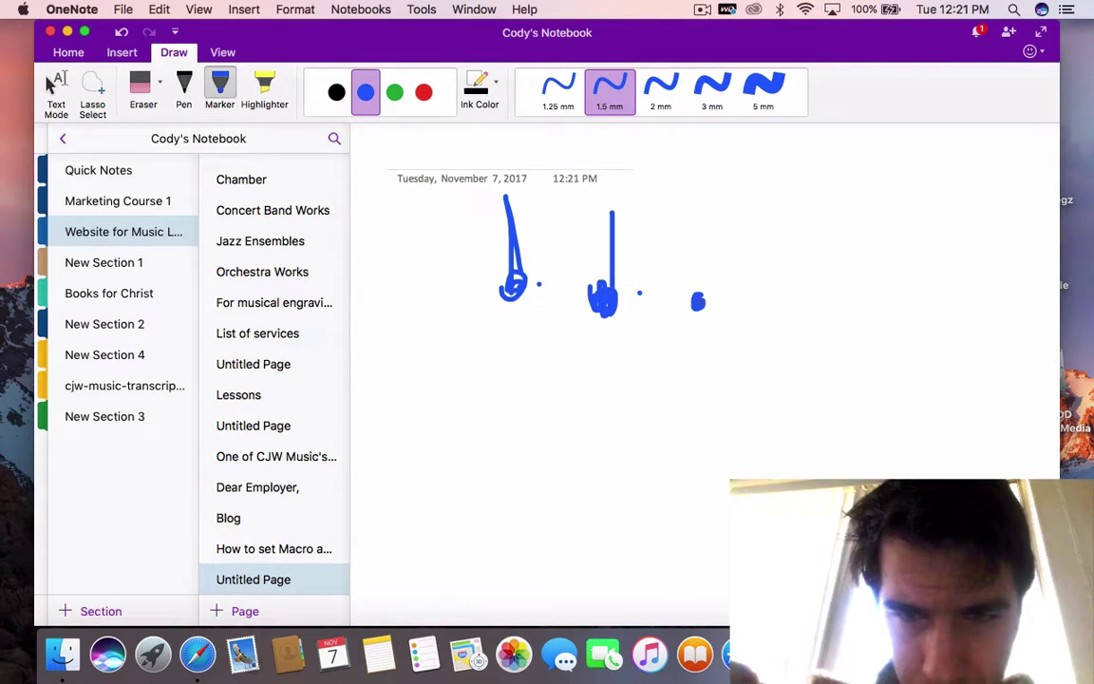
pyautogui.moveTo(694, 234); pyautogui.dragTo(698, 305)
pyautogui.click(720, 296)
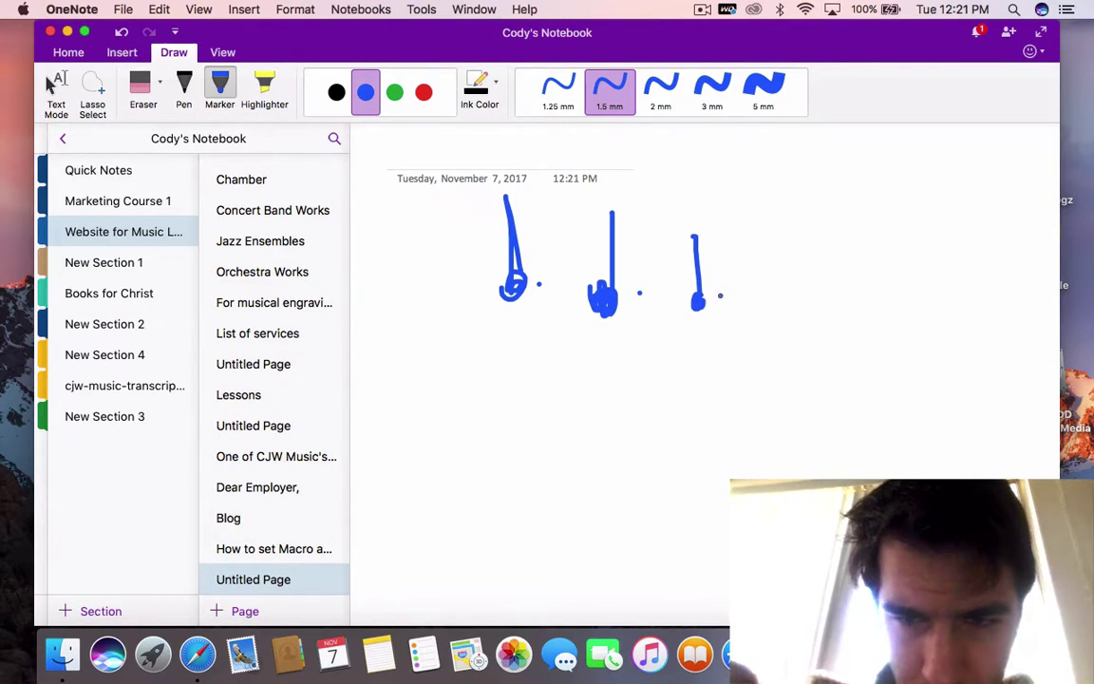
# Sketch the beamed eighth-note subdivisions beneath each of the three dotted quarters.
pyautogui.moveTo(504, 318); pyautogui.dragTo(496, 357)
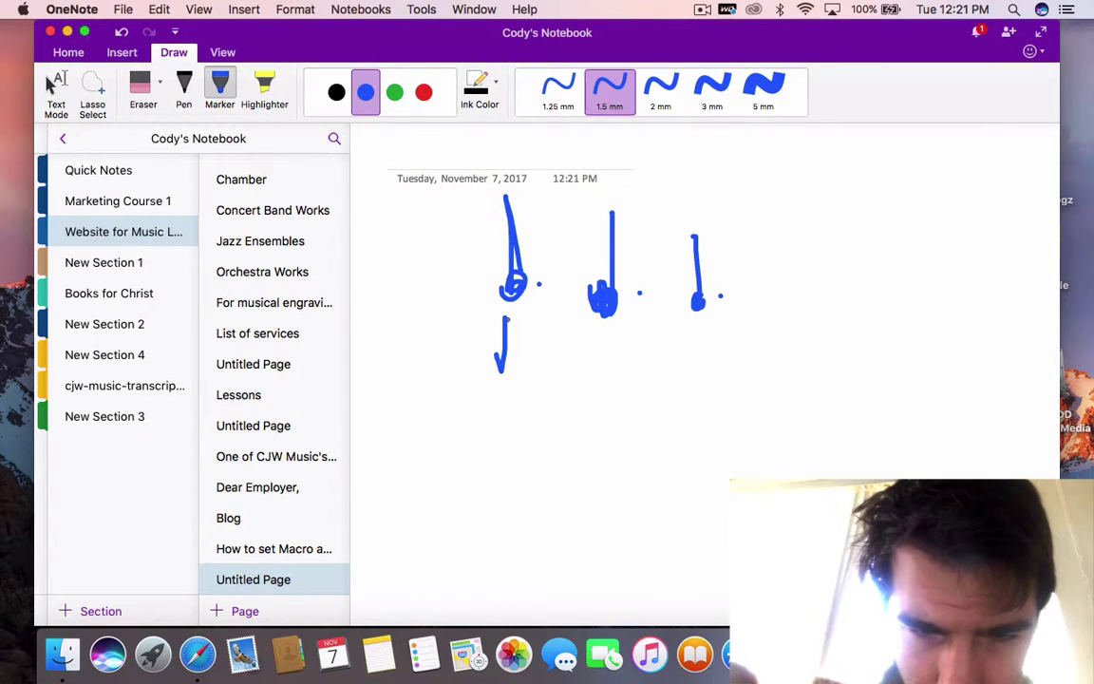
pyautogui.moveTo(505, 321); pyautogui.dragTo(525, 366)
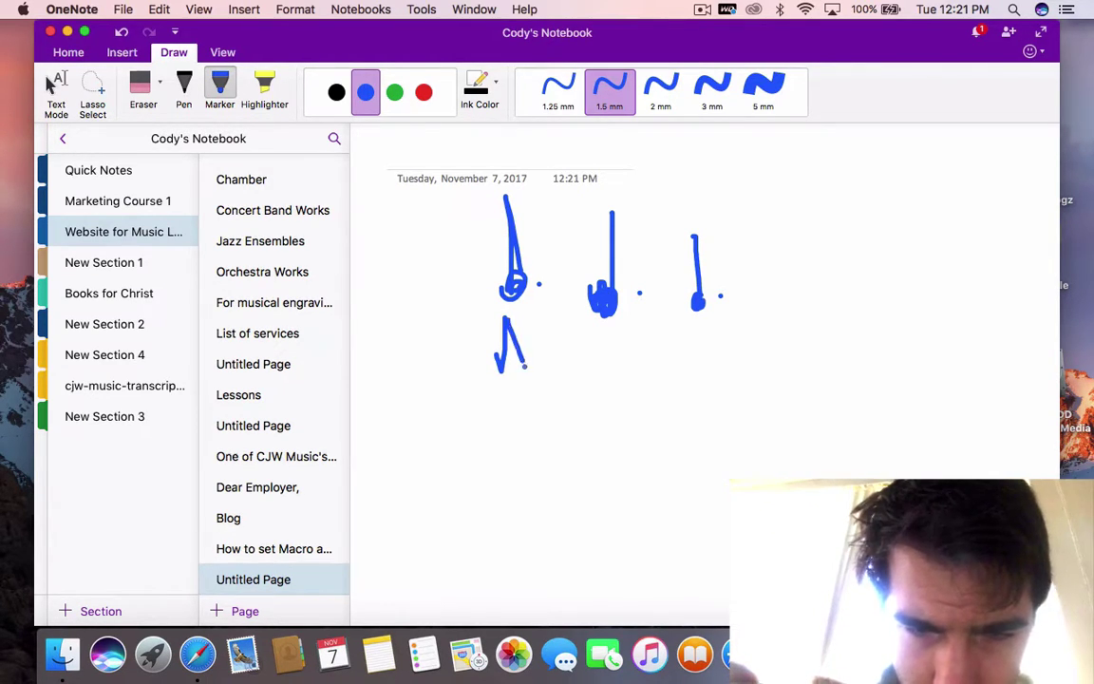
pyautogui.moveTo(604, 318)
pyautogui.mouseDown()
pyautogui.moveTo(597, 366)
pyautogui.moveTo(635, 391)
pyautogui.moveTo(592, 390)
pyautogui.mouseUp()
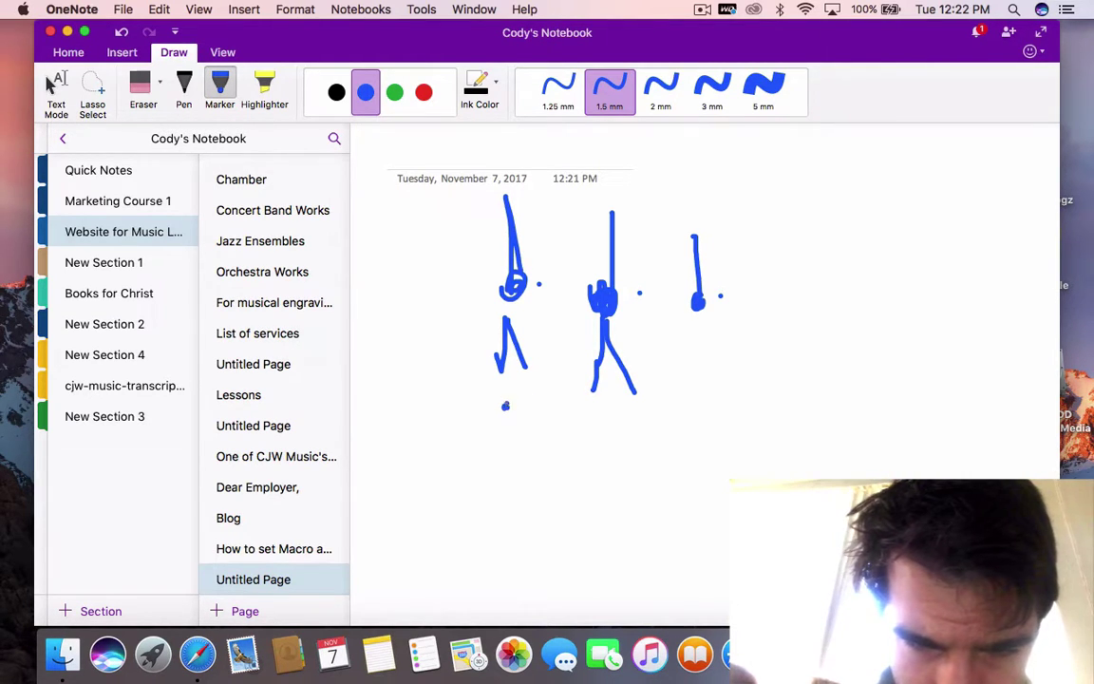
pyautogui.moveTo(505, 385)
pyautogui.mouseDown()
pyautogui.moveTo(506, 409)
pyautogui.moveTo(520, 410)
pyautogui.mouseUp()
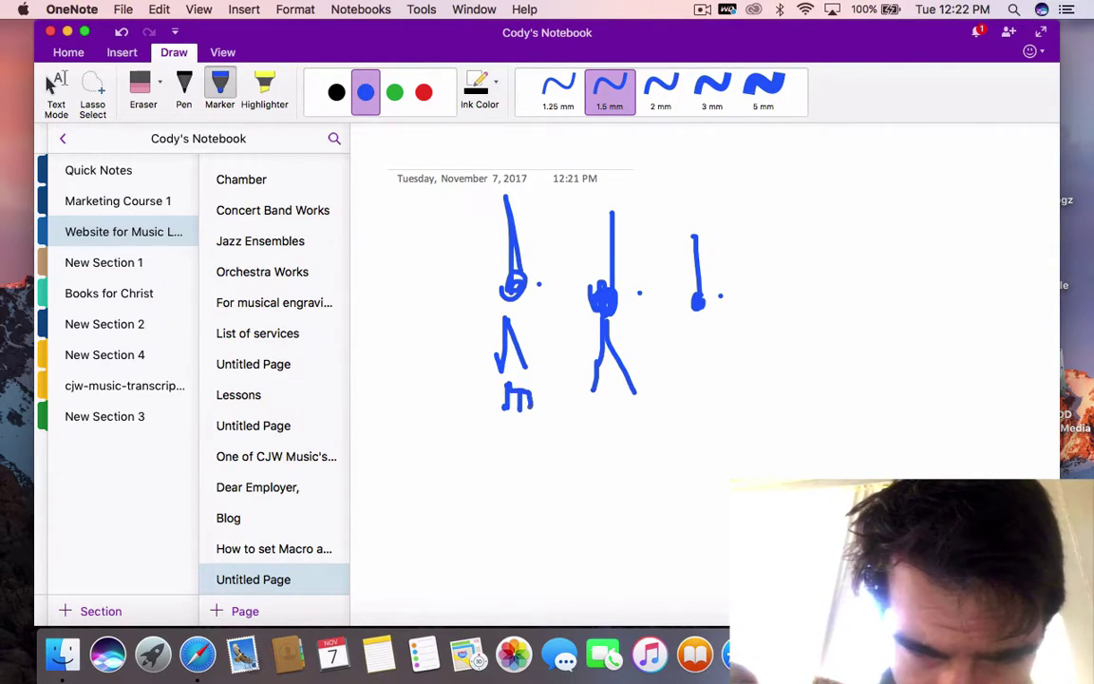
pyautogui.moveTo(529, 391)
pyautogui.mouseDown()
pyautogui.moveTo(532, 408)
pyautogui.moveTo(593, 427)
pyautogui.mouseUp()
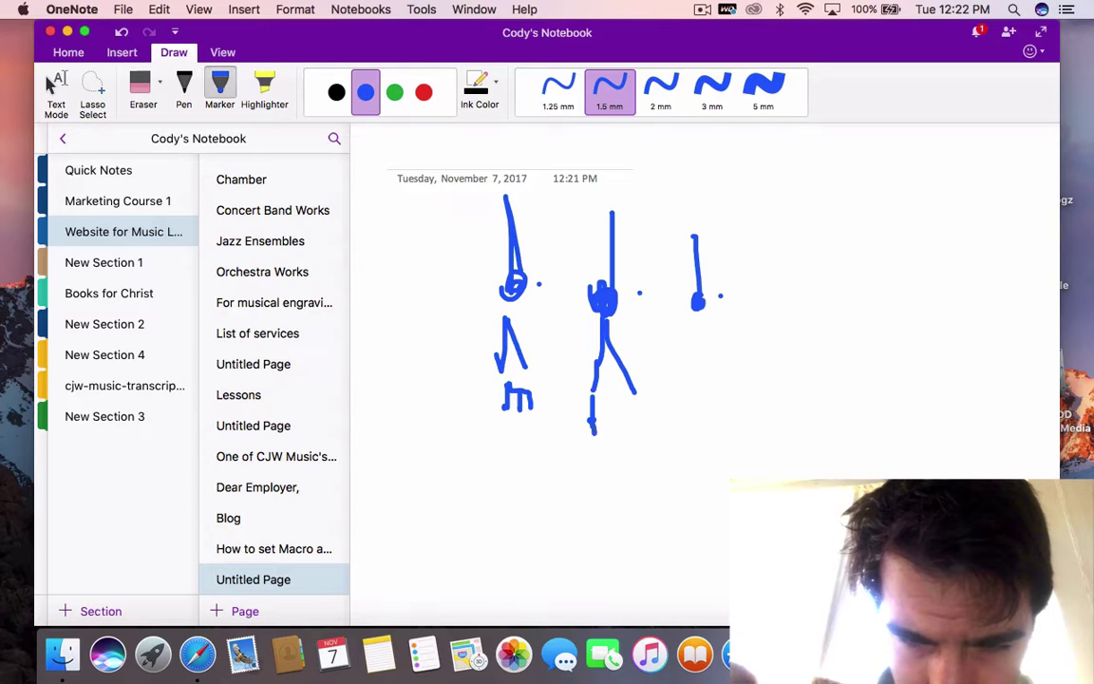
pyautogui.moveTo(593, 397)
pyautogui.mouseDown()
pyautogui.moveTo(625, 399)
pyautogui.moveTo(625, 429)
pyautogui.moveTo(640, 405)
pyautogui.moveTo(649, 440)
pyautogui.mouseUp()
pyautogui.click(699, 319)
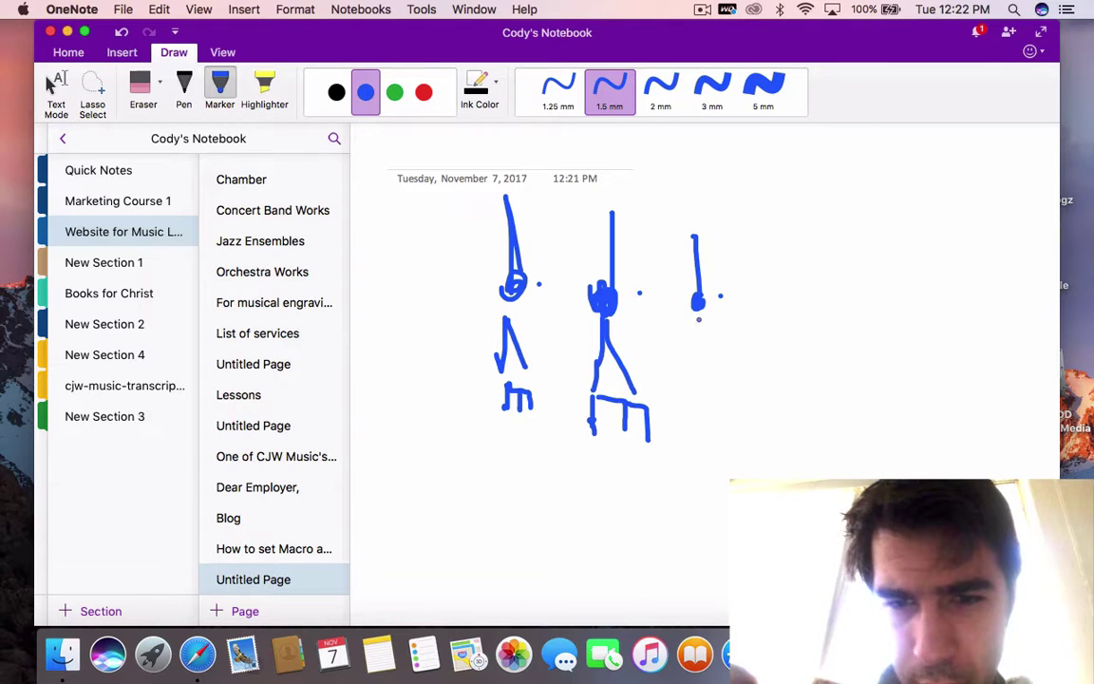
pyautogui.moveTo(699, 319); pyautogui.dragTo(697, 372)
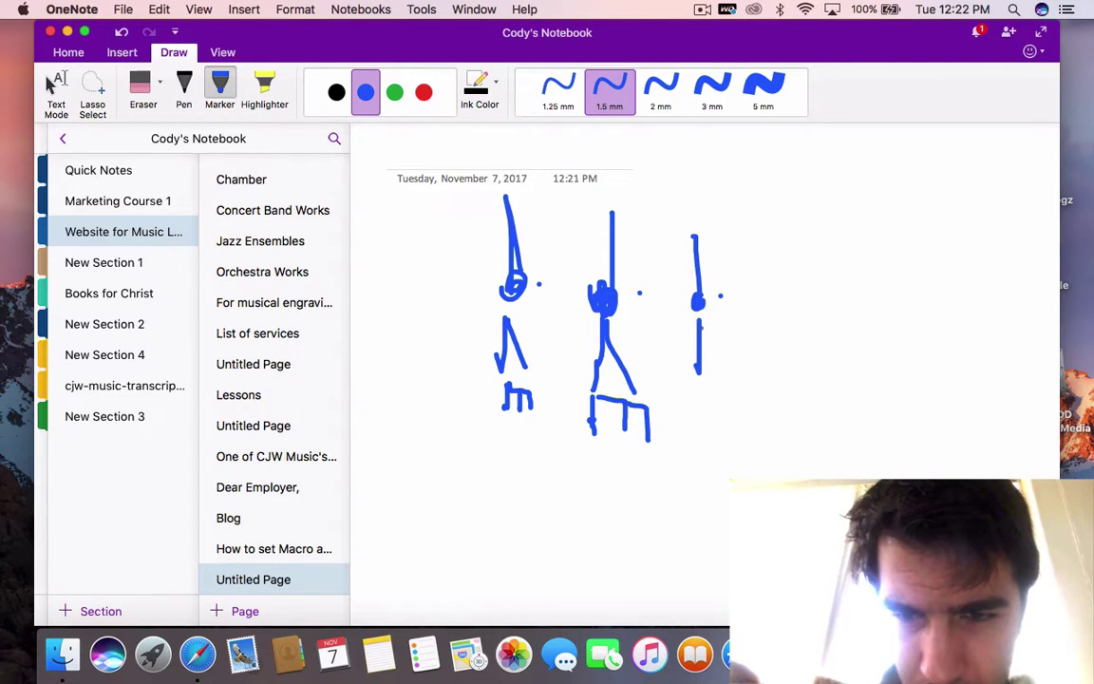
pyautogui.moveTo(698, 321)
pyautogui.mouseDown()
pyautogui.moveTo(730, 380)
pyautogui.moveTo(703, 388)
pyautogui.moveTo(739, 399)
pyautogui.moveTo(739, 412)
pyautogui.moveTo(719, 408)
pyautogui.mouseUp()
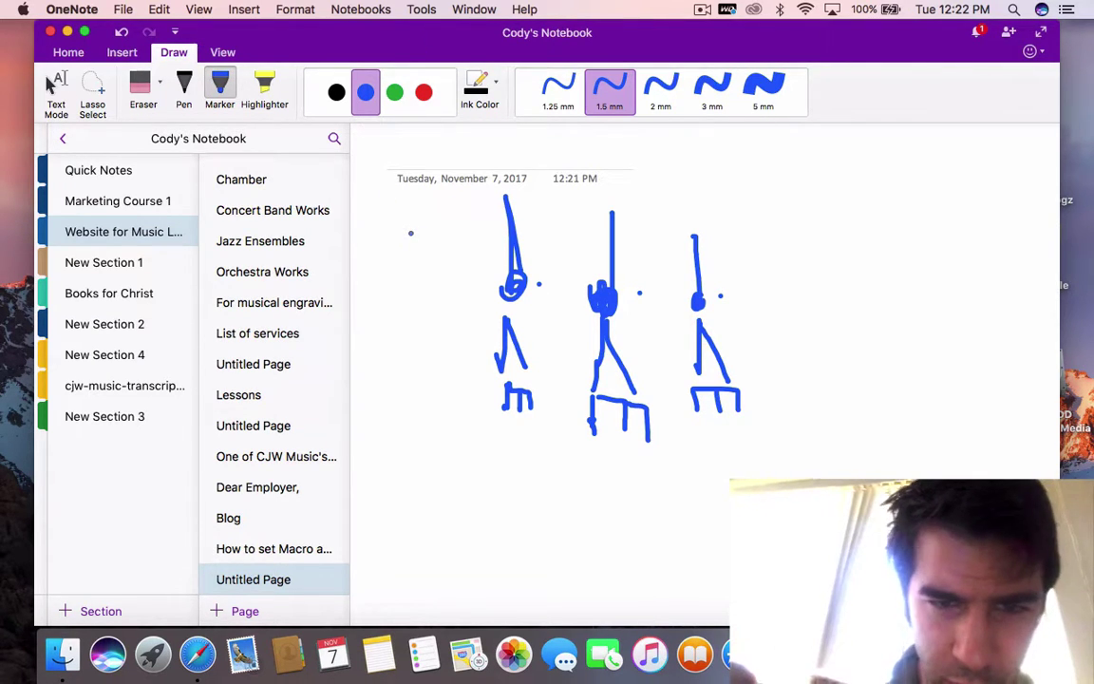
# Draw an arrow at the first note and write the time-signature fraction to its left.
pyautogui.moveTo(411, 233)
pyautogui.mouseDown()
pyautogui.moveTo(473, 240)
pyautogui.moveTo(461, 265)
pyautogui.mouseUp()
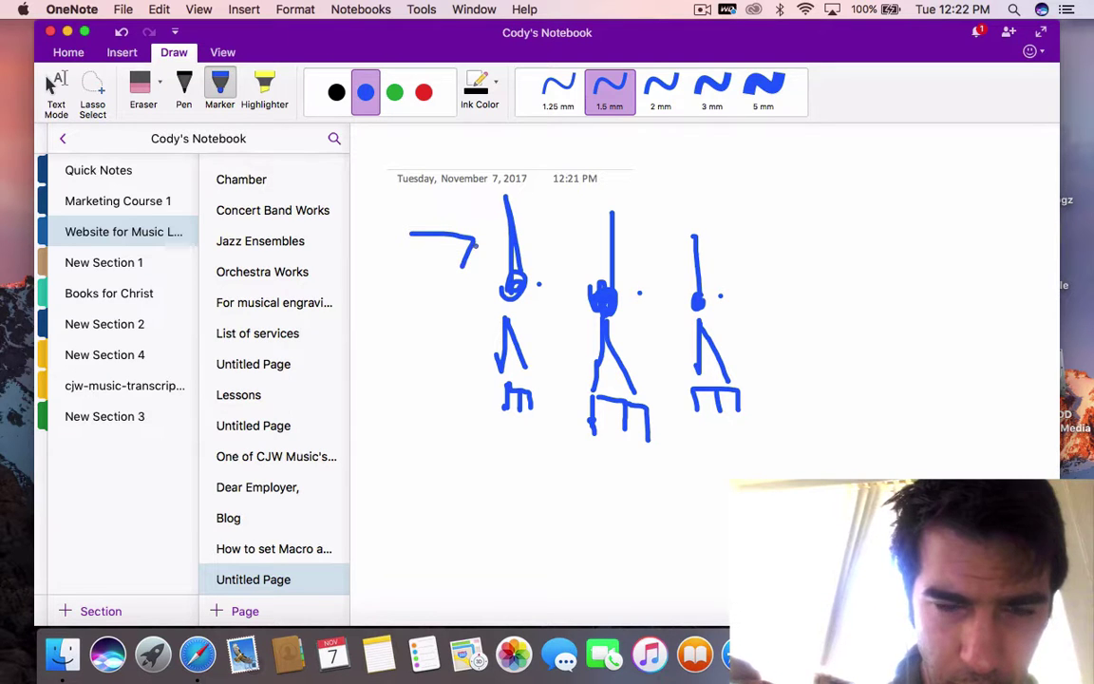
pyautogui.moveTo(463, 217); pyautogui.dragTo(477, 243)
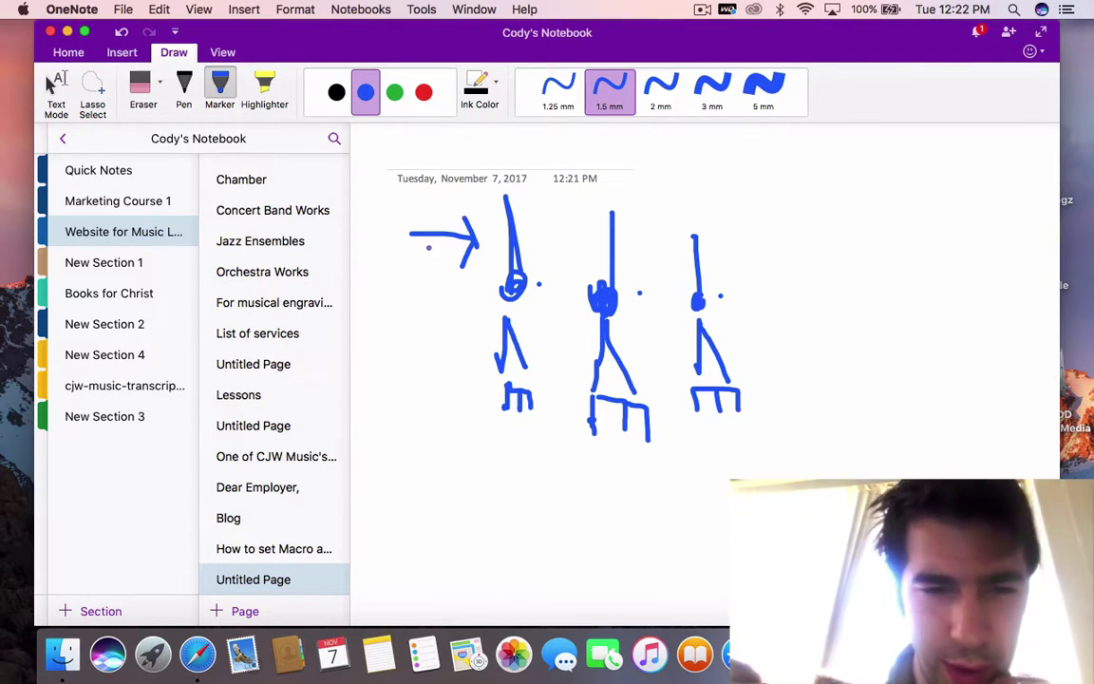
pyautogui.moveTo(381, 223)
pyautogui.mouseDown()
pyautogui.moveTo(388, 282)
pyautogui.moveTo(368, 368)
pyautogui.mouseUp()
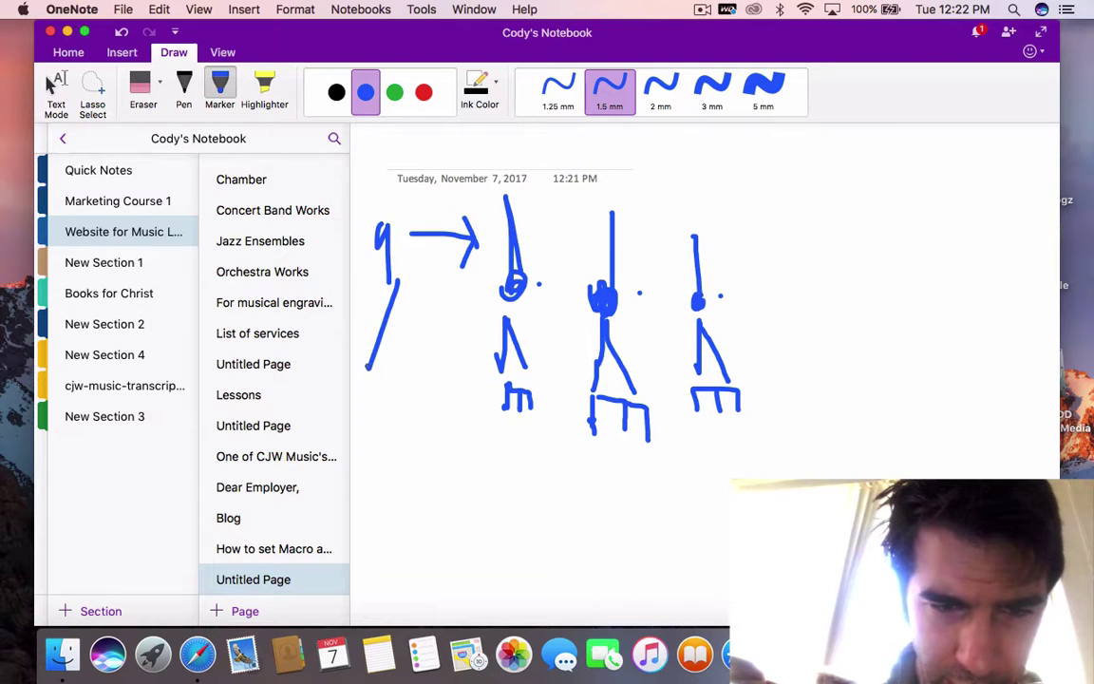
pyautogui.moveTo(425, 312); pyautogui.dragTo(404, 349)
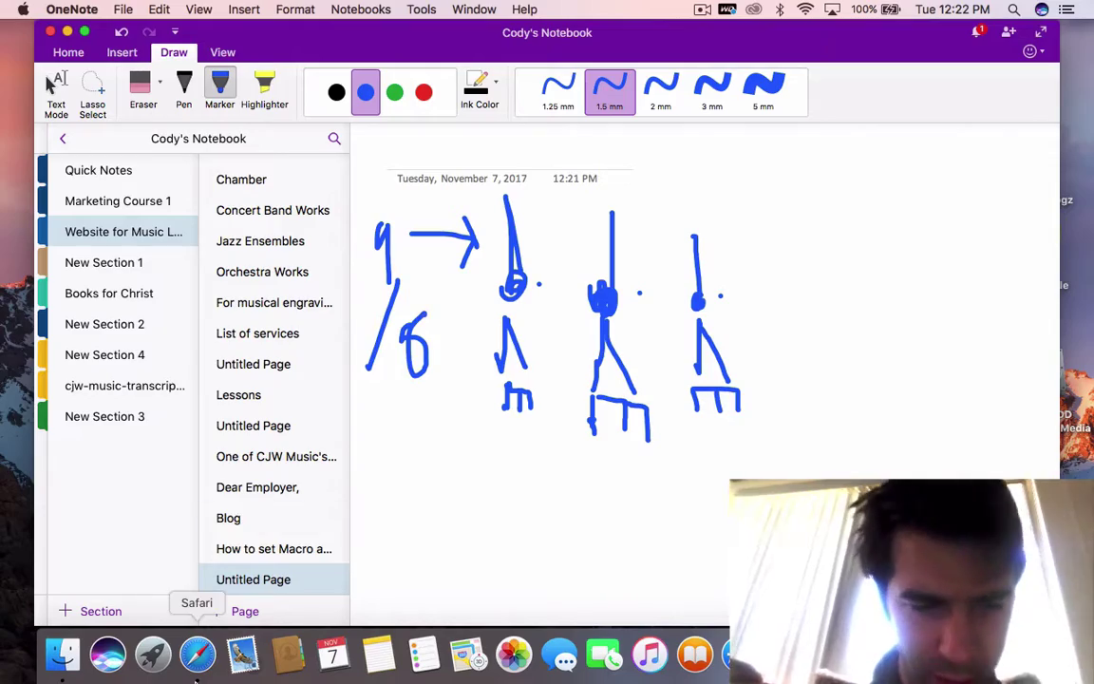
pyautogui.click(149, 668)
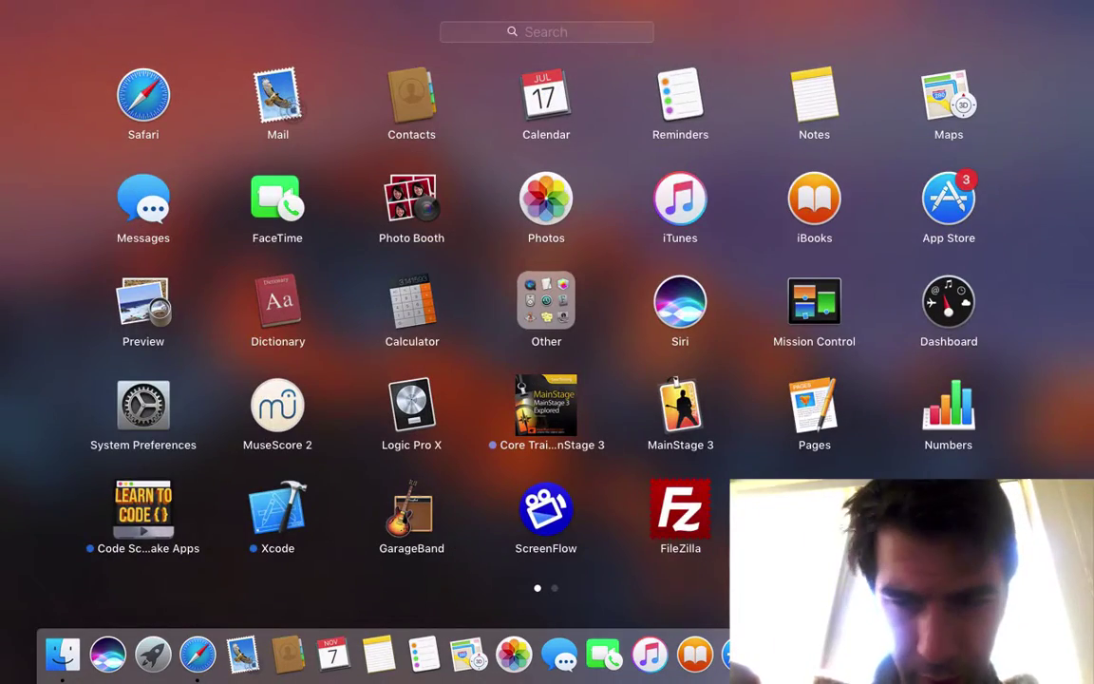
pyautogui.click(52, 84)
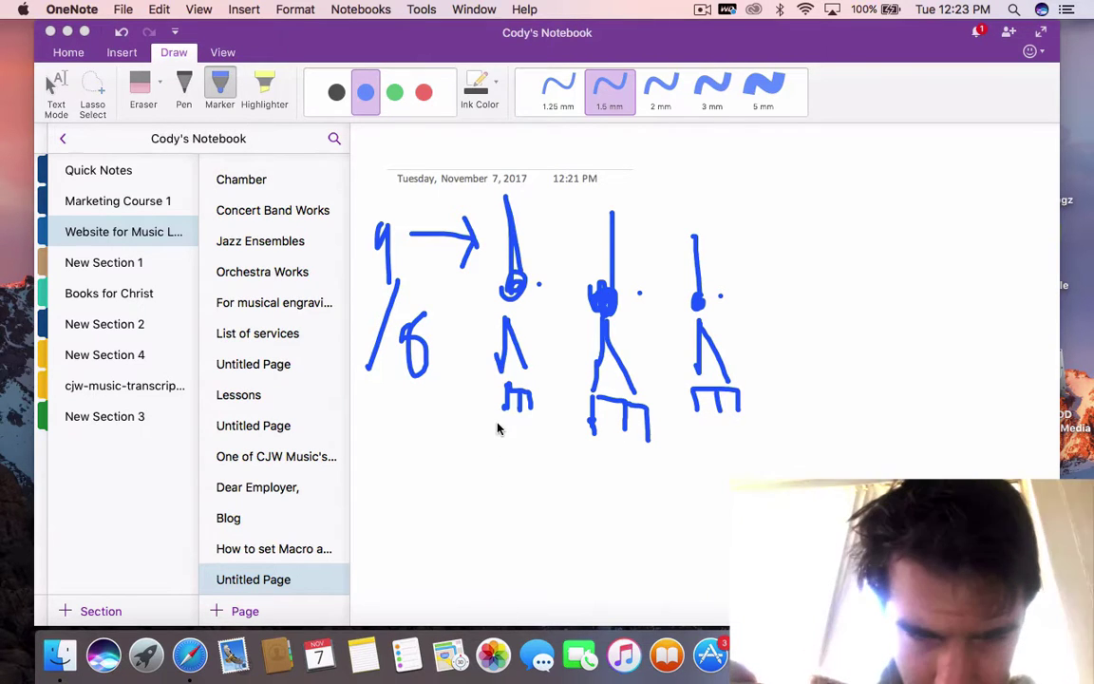
# Write count numbers under the first figure's beamed eighths, then switch to Finale.
pyautogui.moveTo(502, 427); pyautogui.dragTo(502, 443)
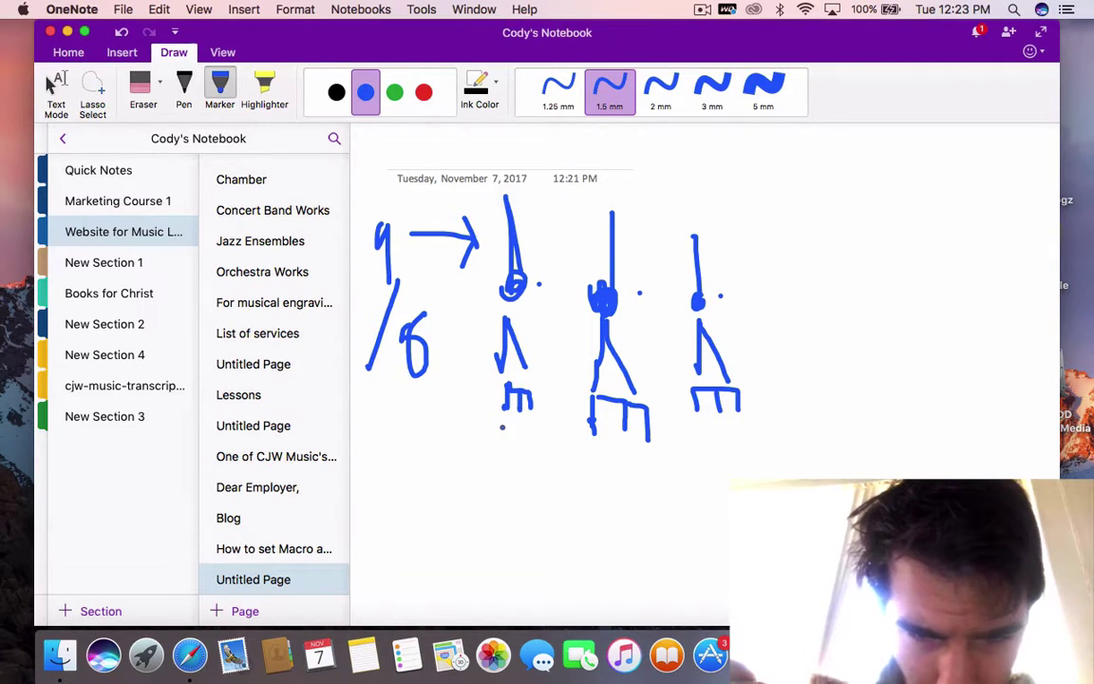
pyautogui.moveTo(513, 430)
pyautogui.mouseDown()
pyautogui.moveTo(513, 451)
pyautogui.moveTo(528, 451)
pyautogui.moveTo(521, 471)
pyautogui.mouseUp()
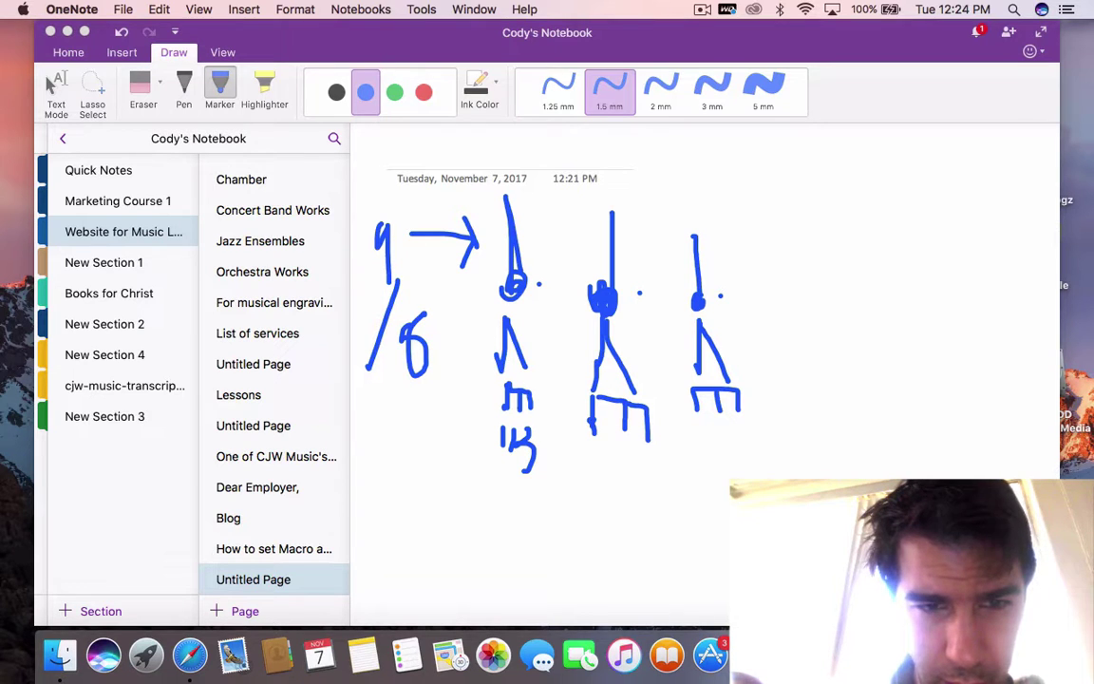
pyautogui.press('super+Tab')
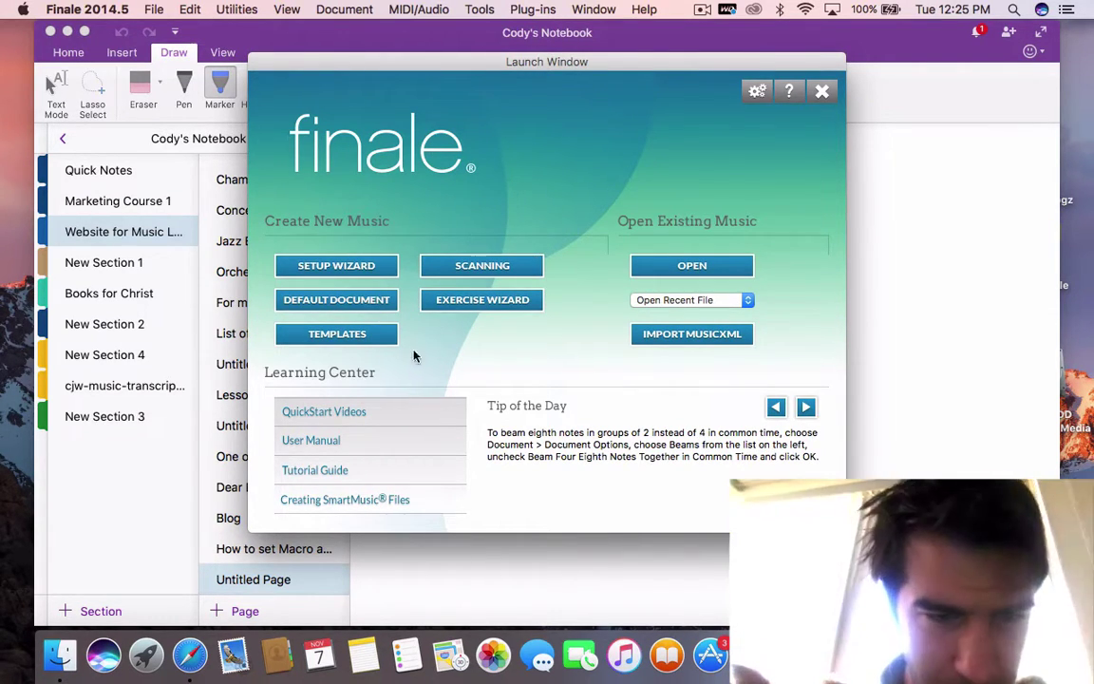
# Create a new score from Default Document in the Finale Launch Window.
pyautogui.click(354, 301)
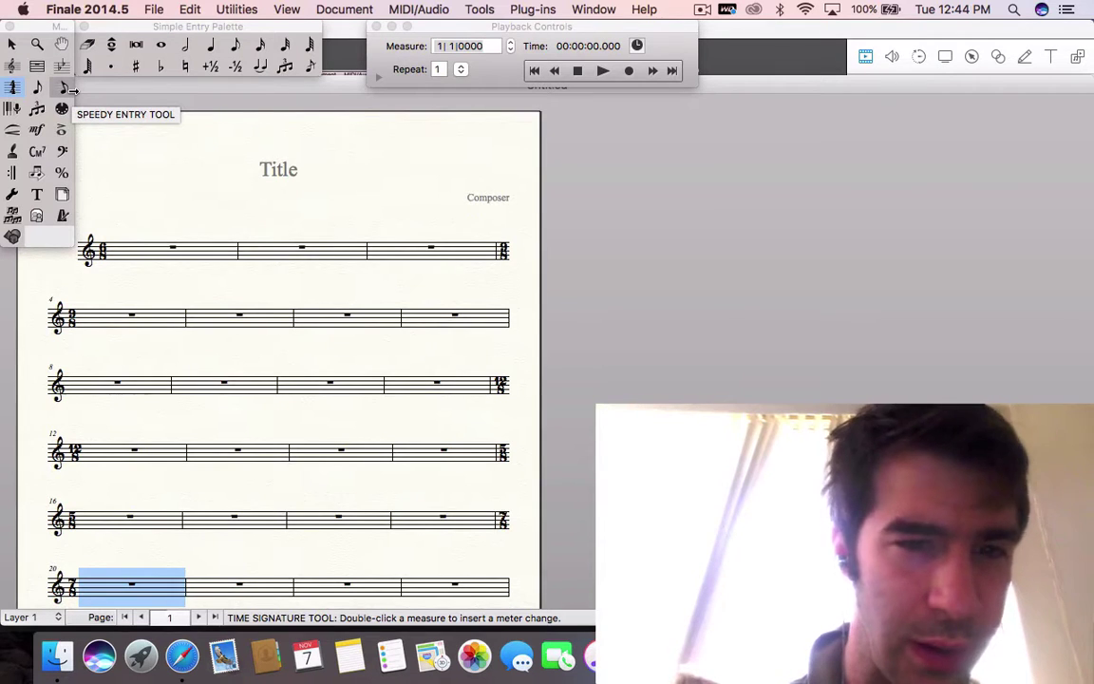
pyautogui.doubleClick(156, 249)
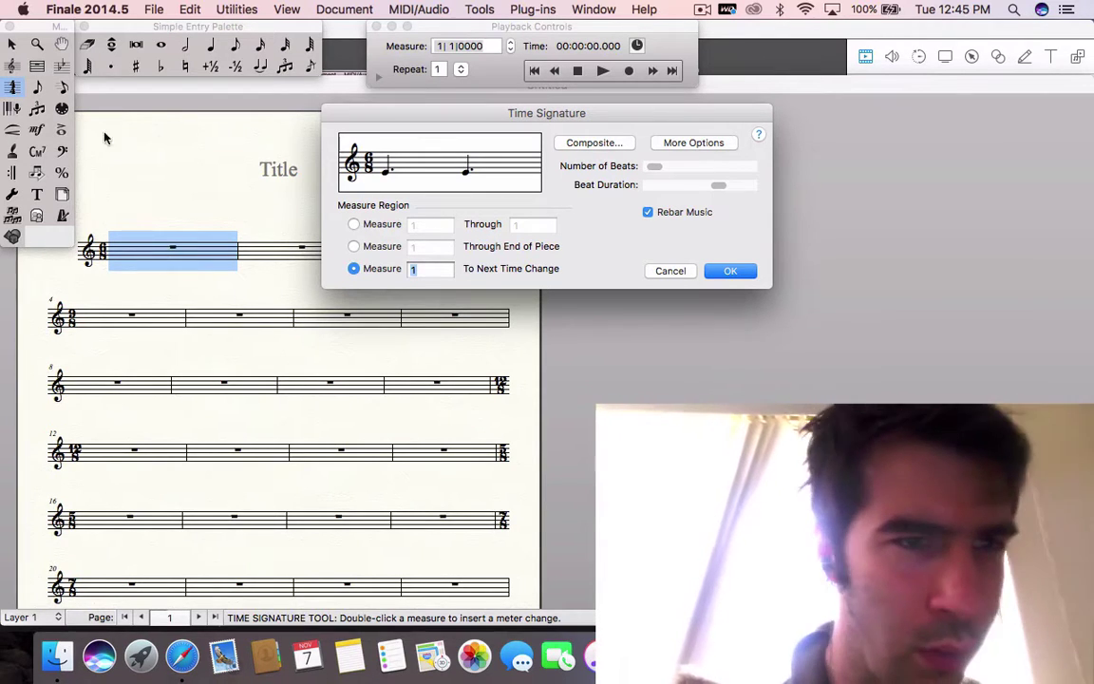
pyautogui.click(675, 276)
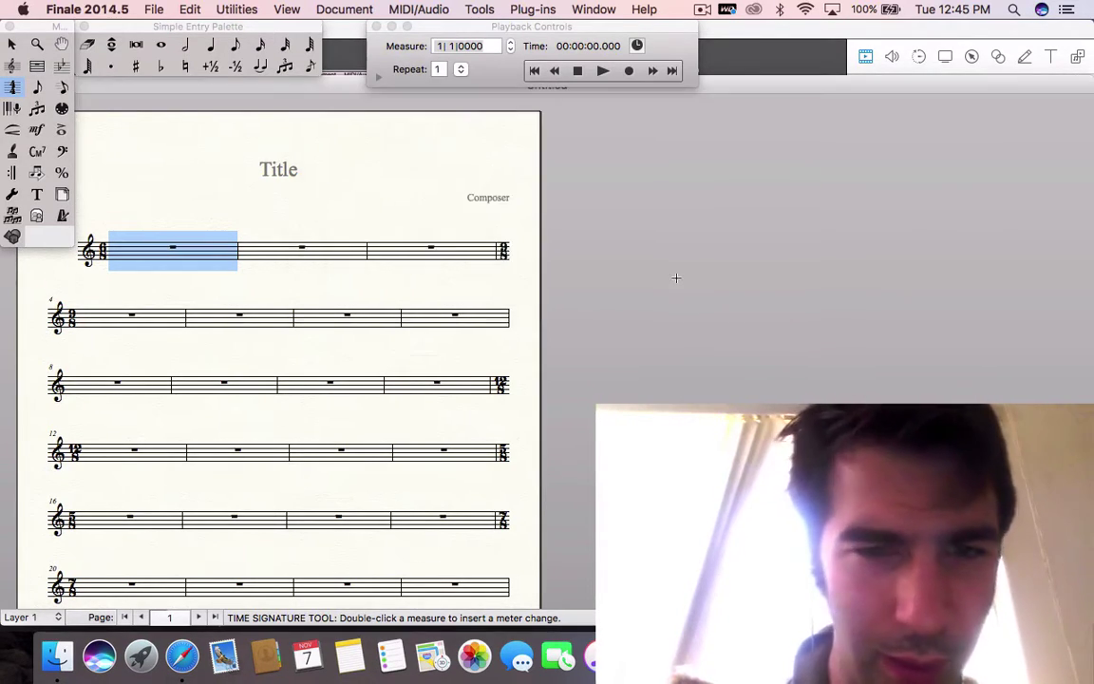
# Use Speedy Entry to enter eighth notes in measure 1 and two dotted quarters in measure 2.
pyautogui.click(65, 87)
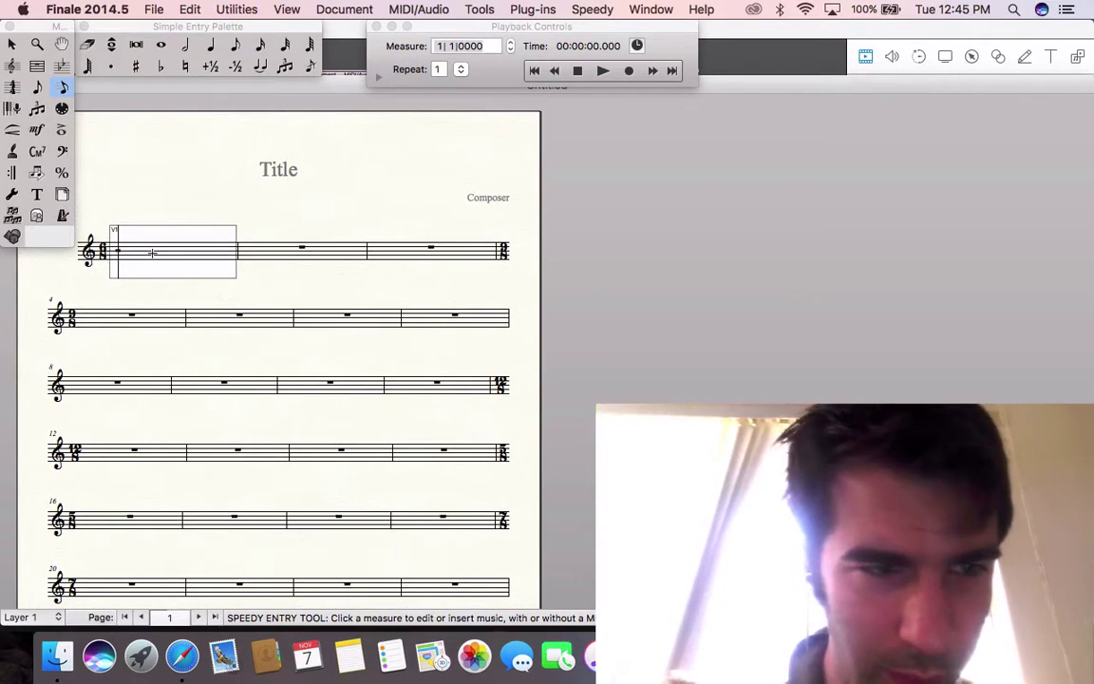
pyautogui.press('Return')
pyautogui.press('4')
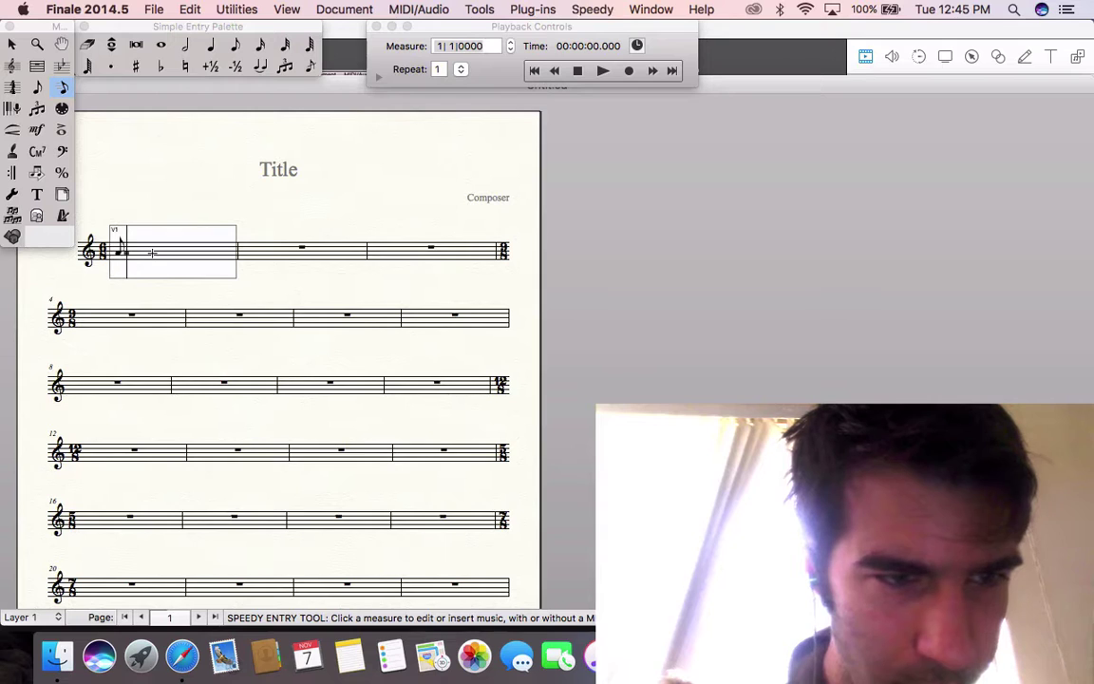
pyautogui.press('4')
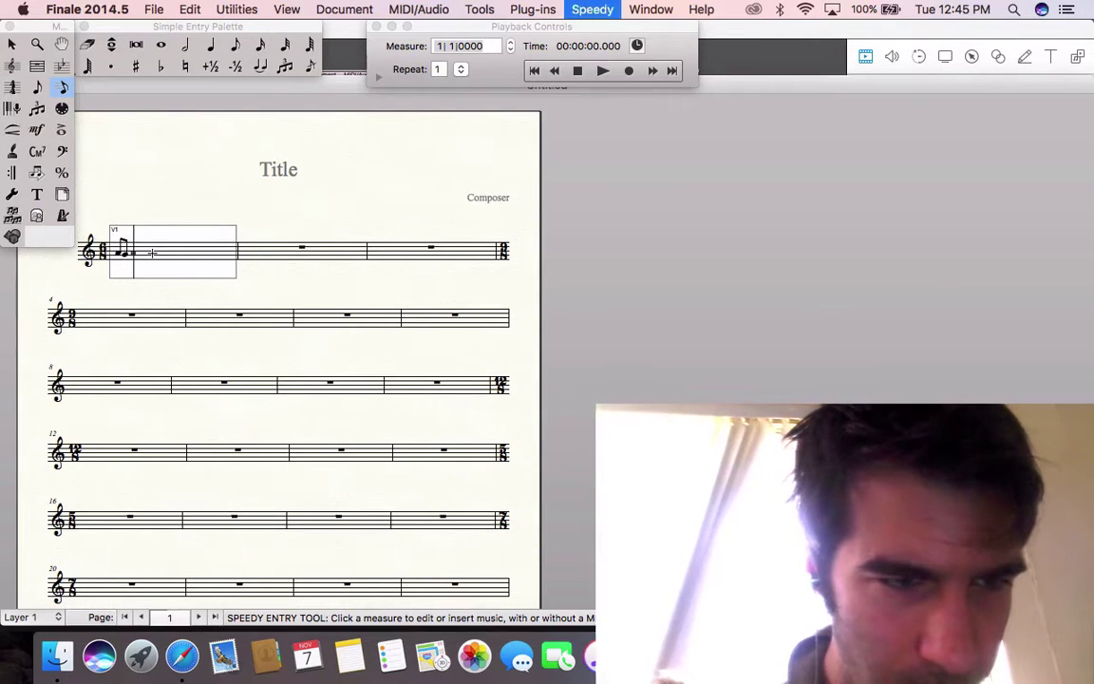
pyautogui.press('4')
pyautogui.press('4')
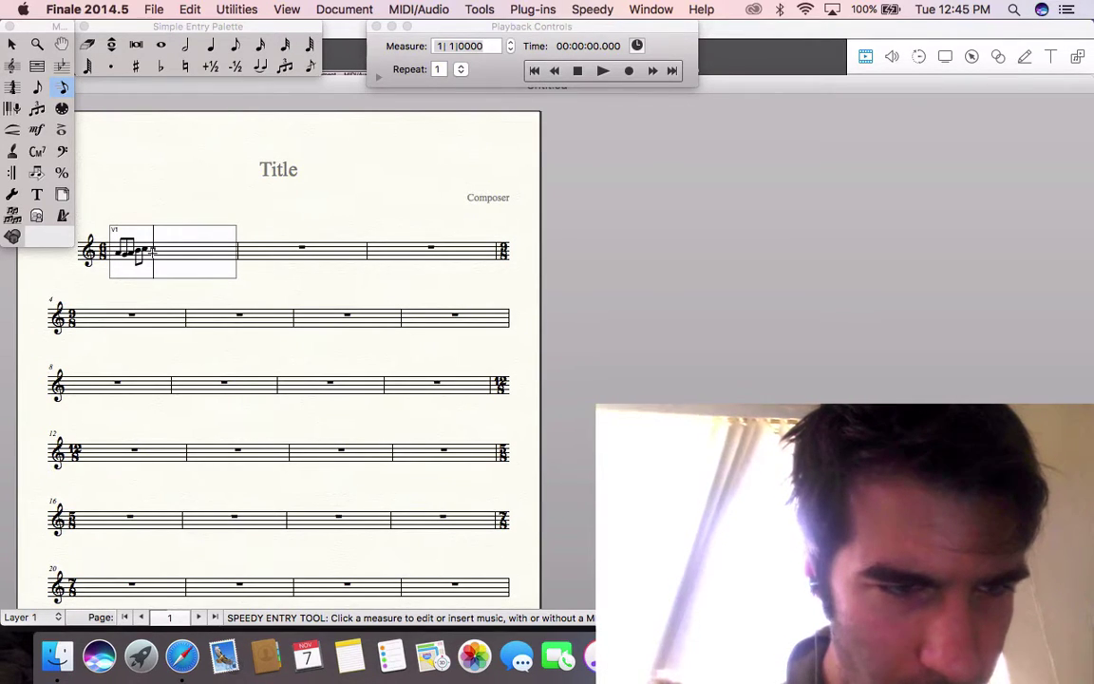
pyautogui.press('4')
pyautogui.press('4')
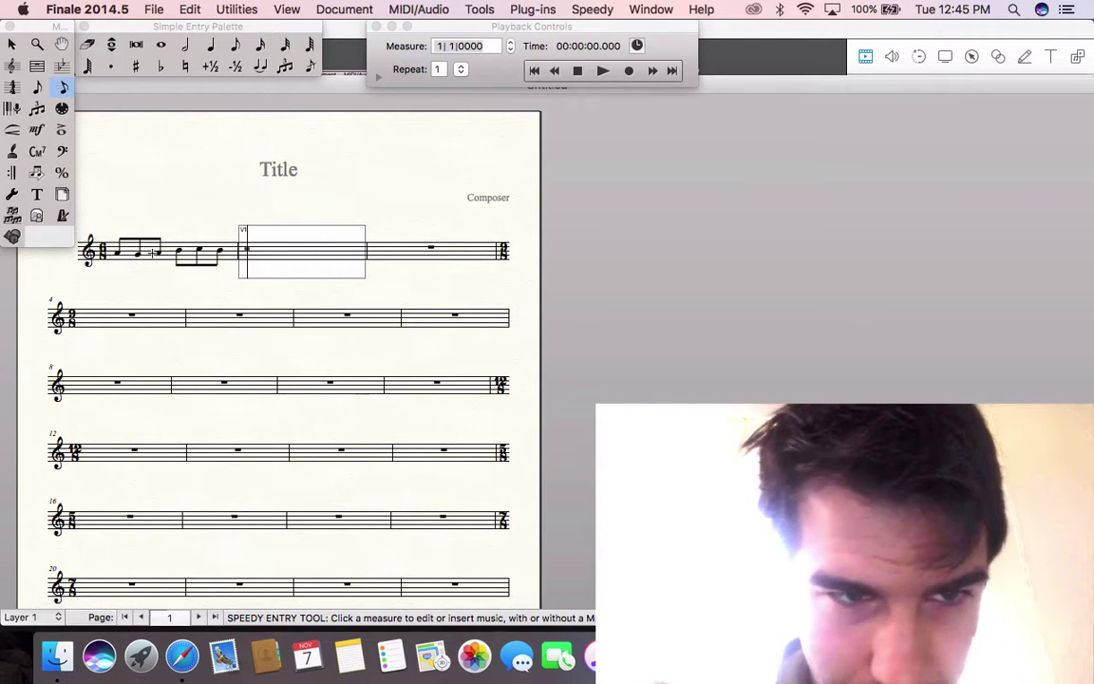
pyautogui.press('4')
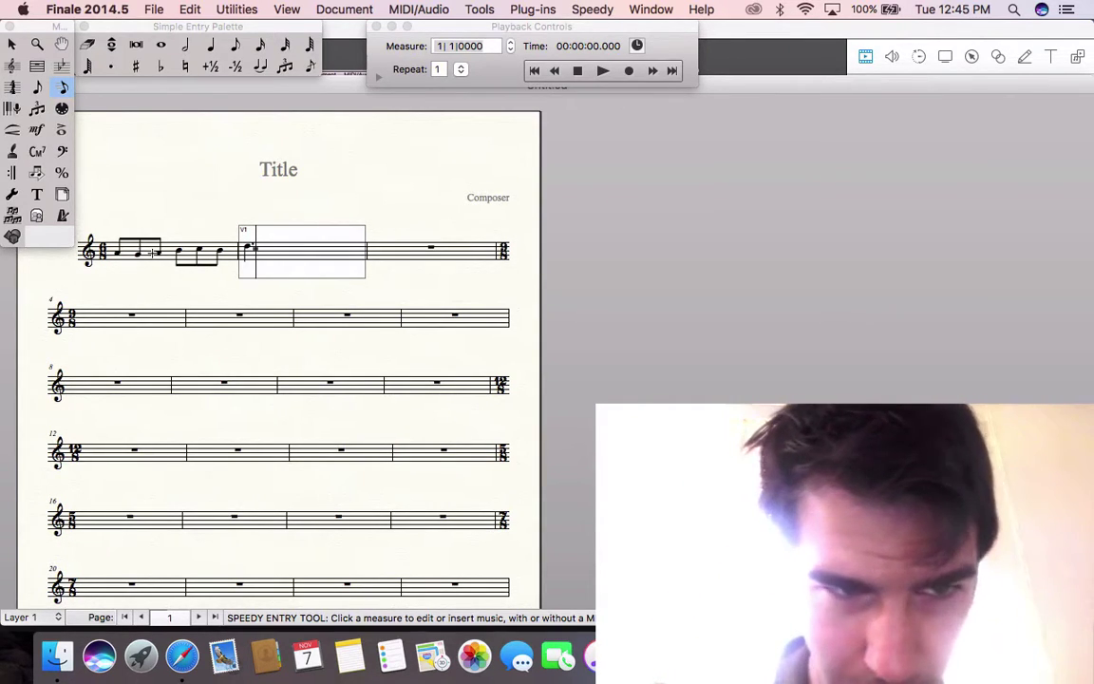
pyautogui.press('5')
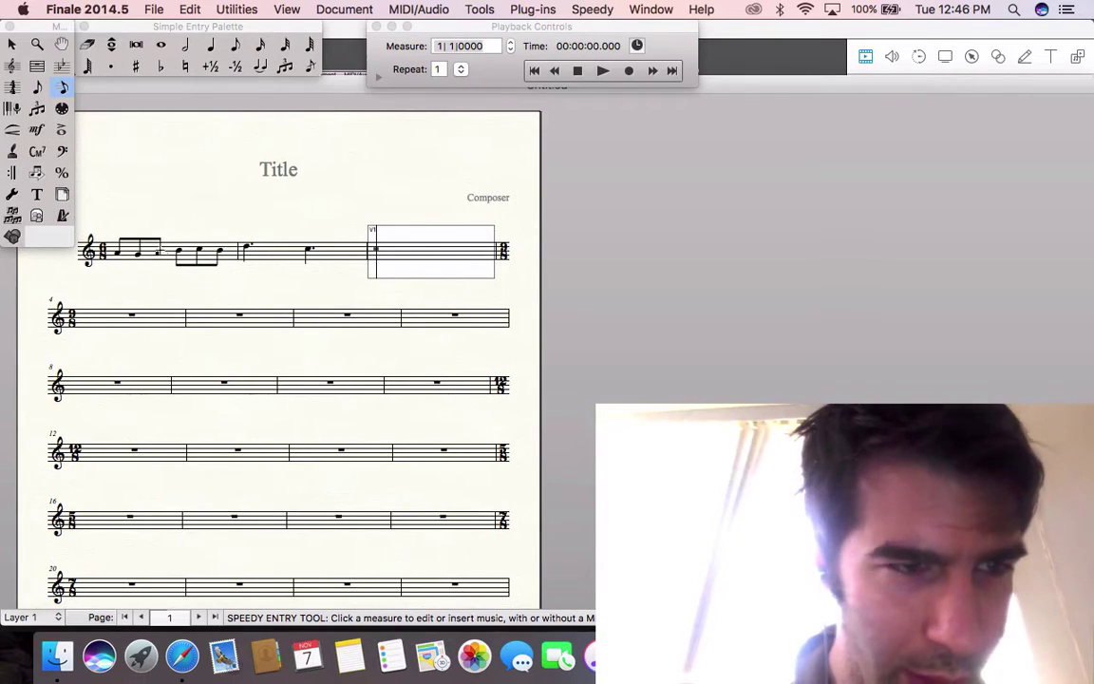
pyautogui.click(32, 136)
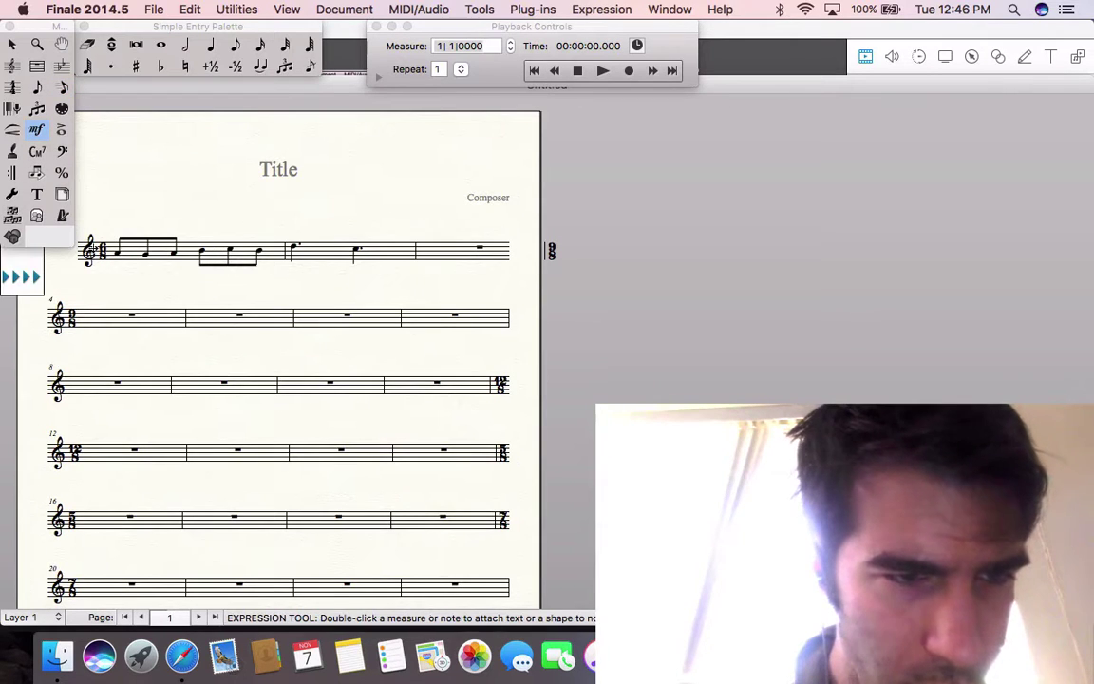
pyautogui.doubleClick(118, 269)
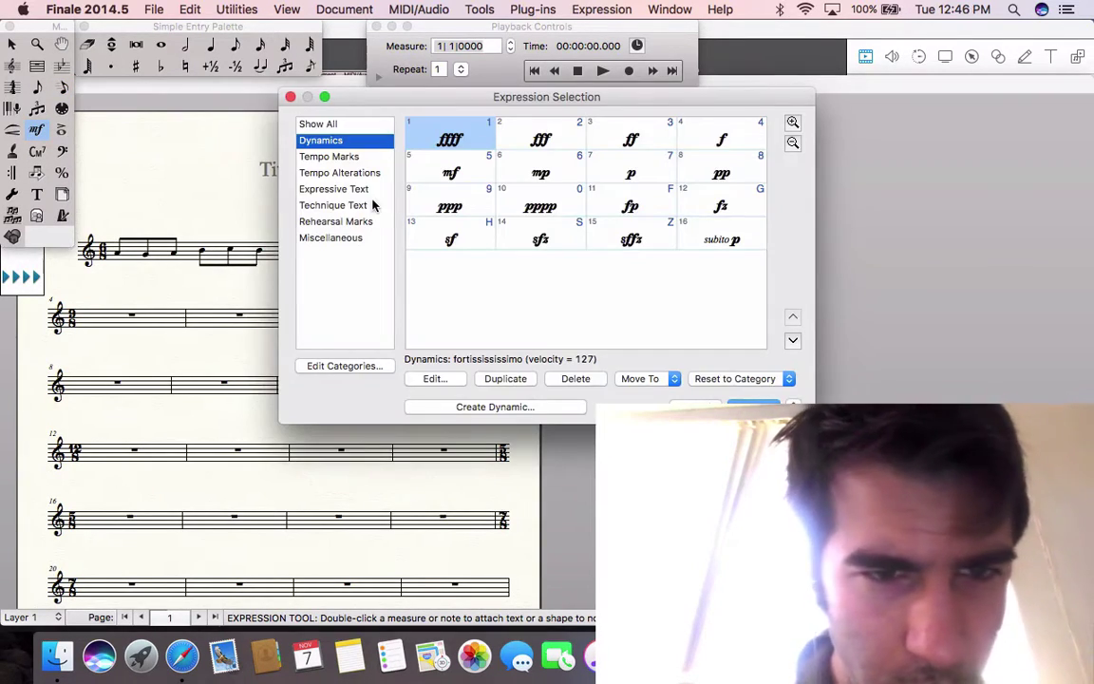
pyautogui.click(343, 240)
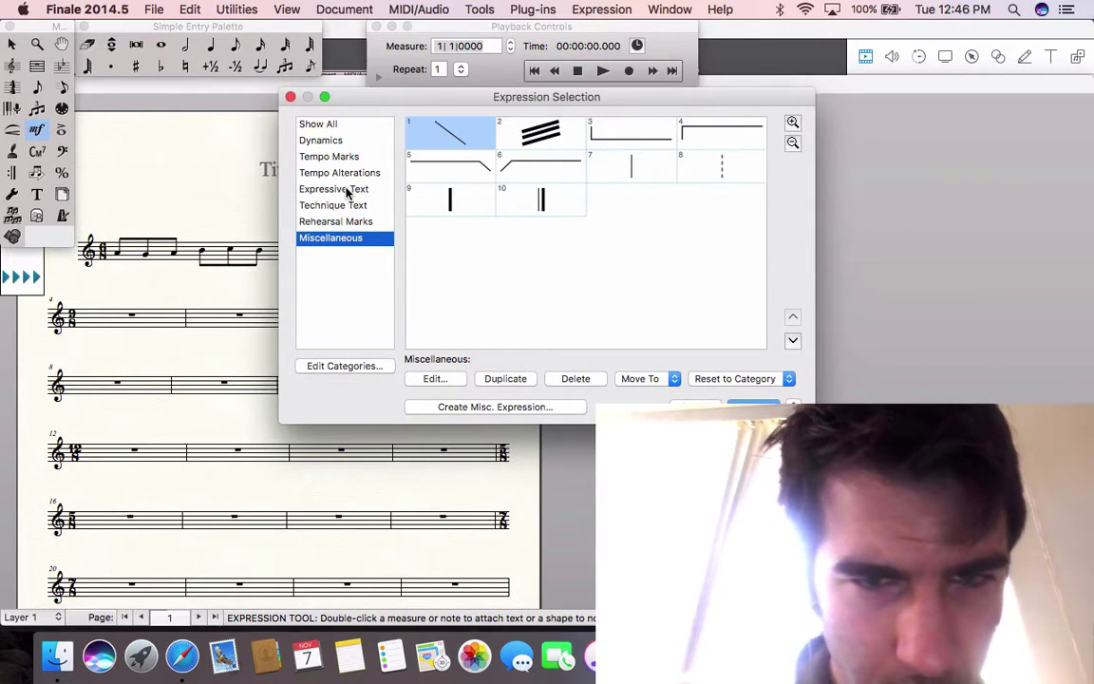
pyautogui.click(347, 190)
pyautogui.click(347, 158)
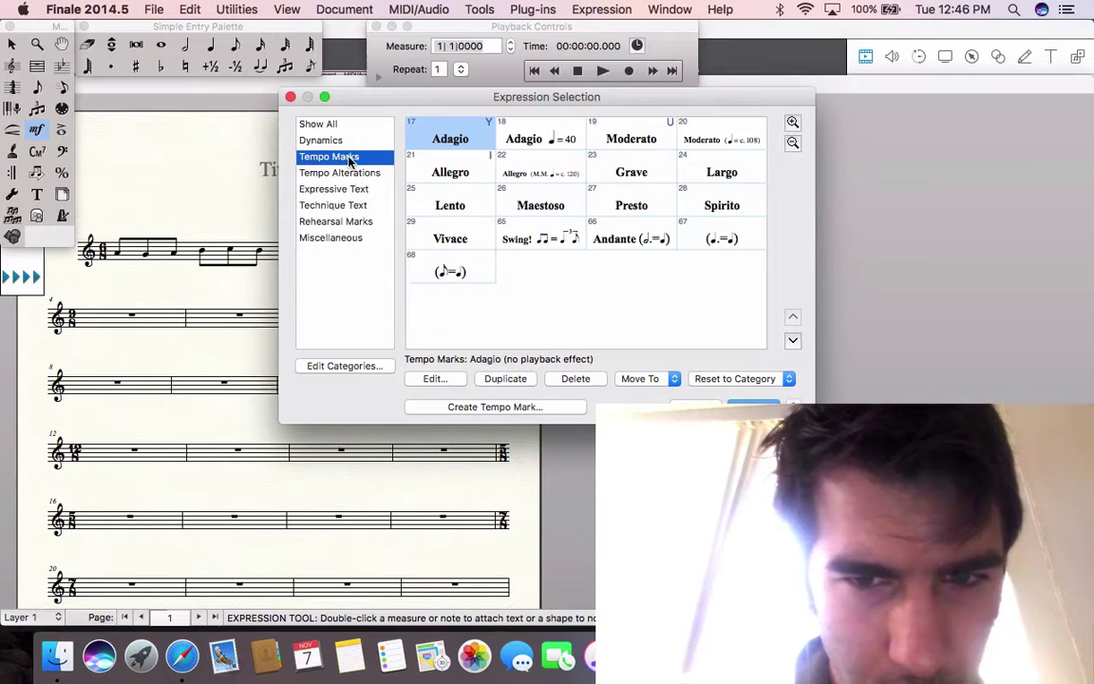
pyautogui.click(319, 141)
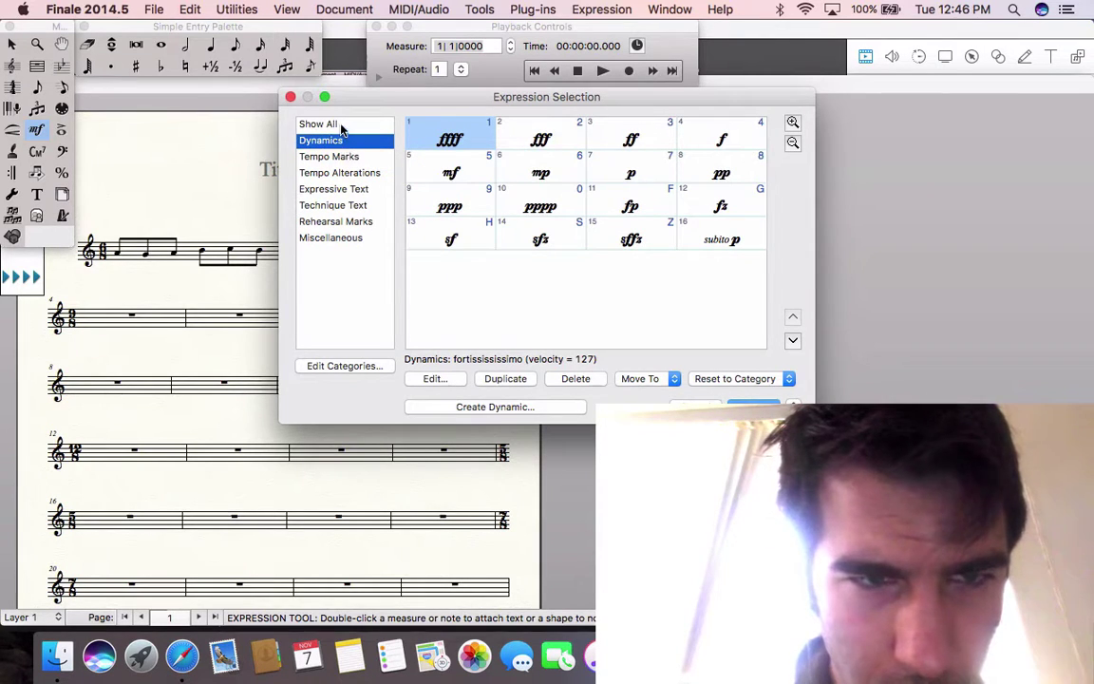
pyautogui.click(340, 126)
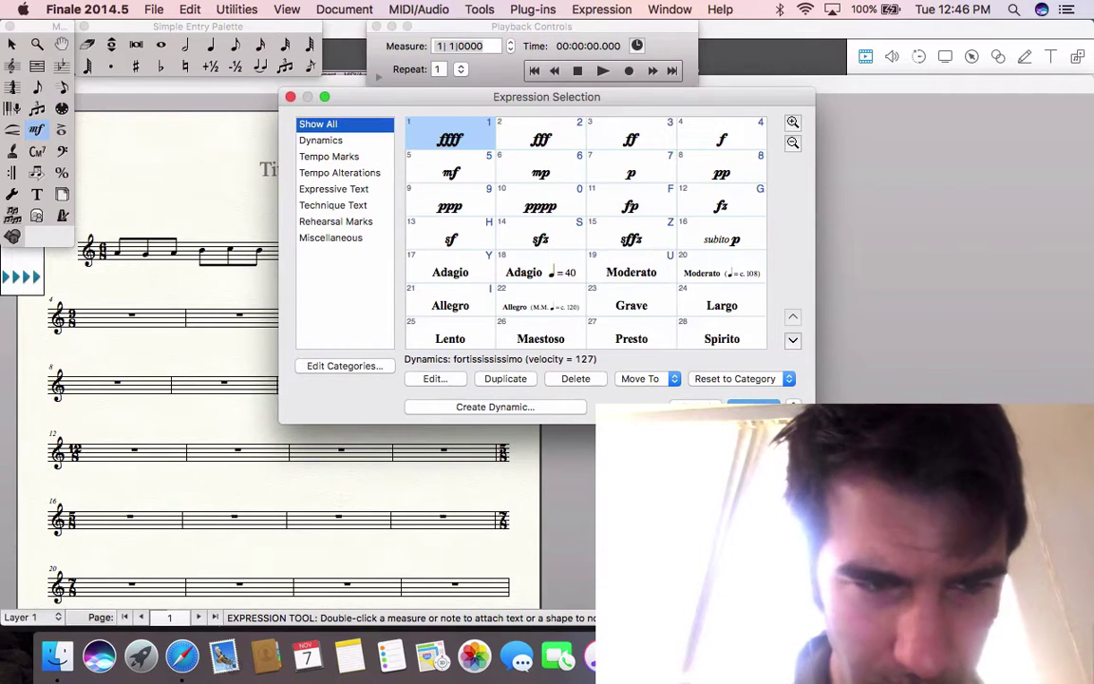
pyautogui.click(699, 405)
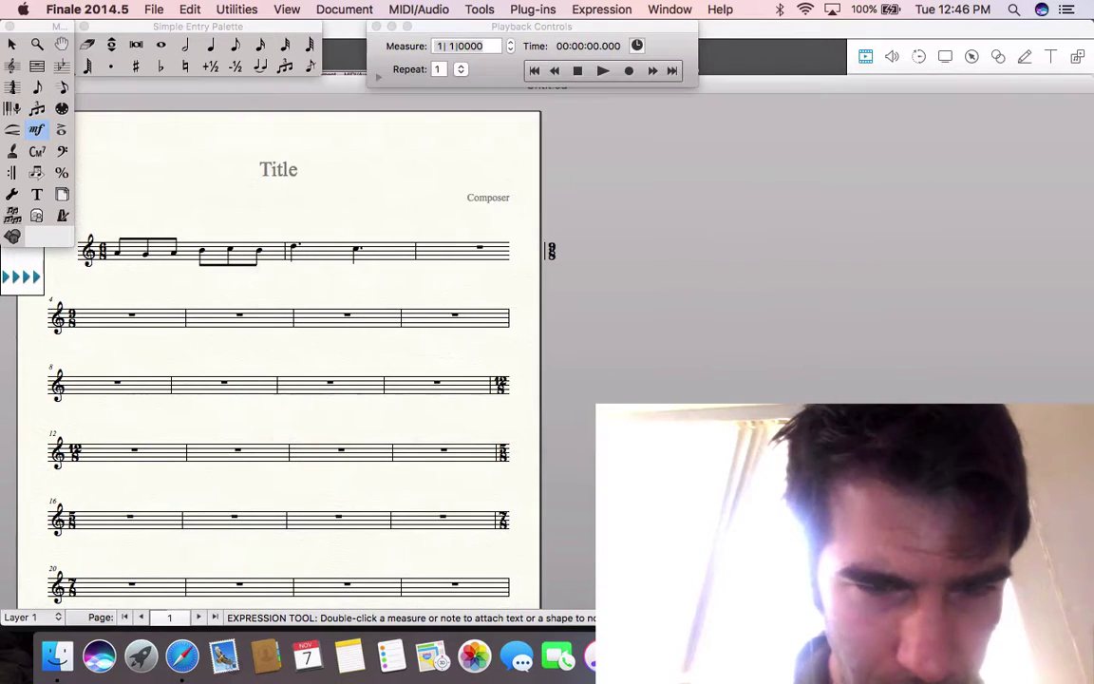
# Add the text count '1 2 3' beneath measure 1's first note group.
pyautogui.click(37, 194)
pyautogui.doubleClick(116, 271)
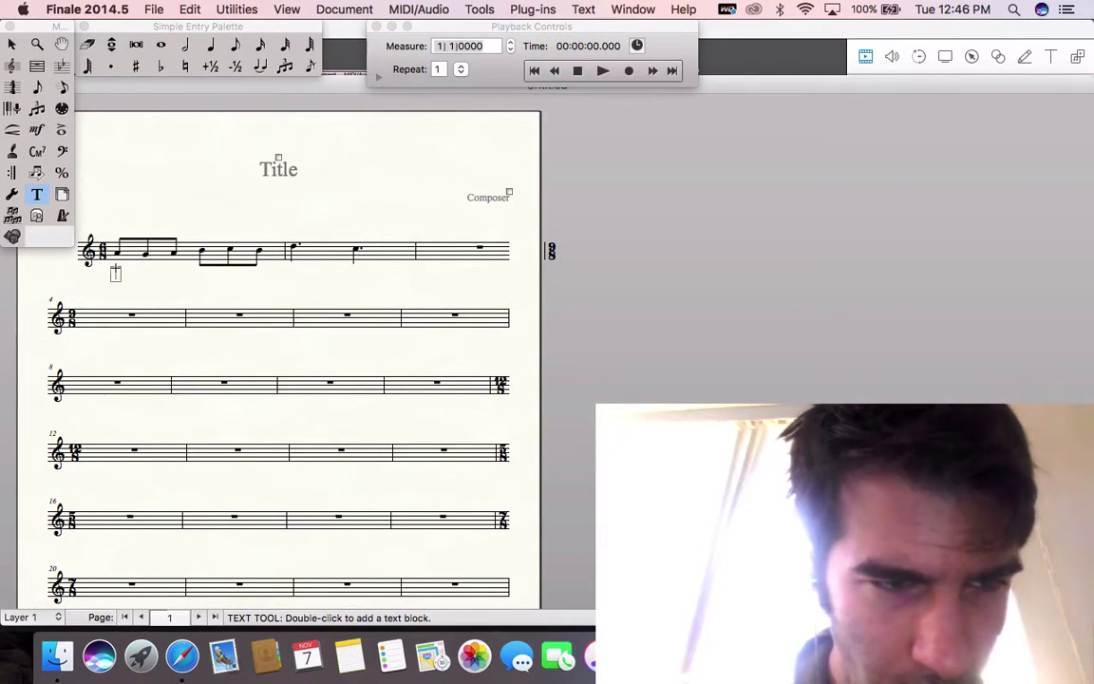
pyautogui.write('1')
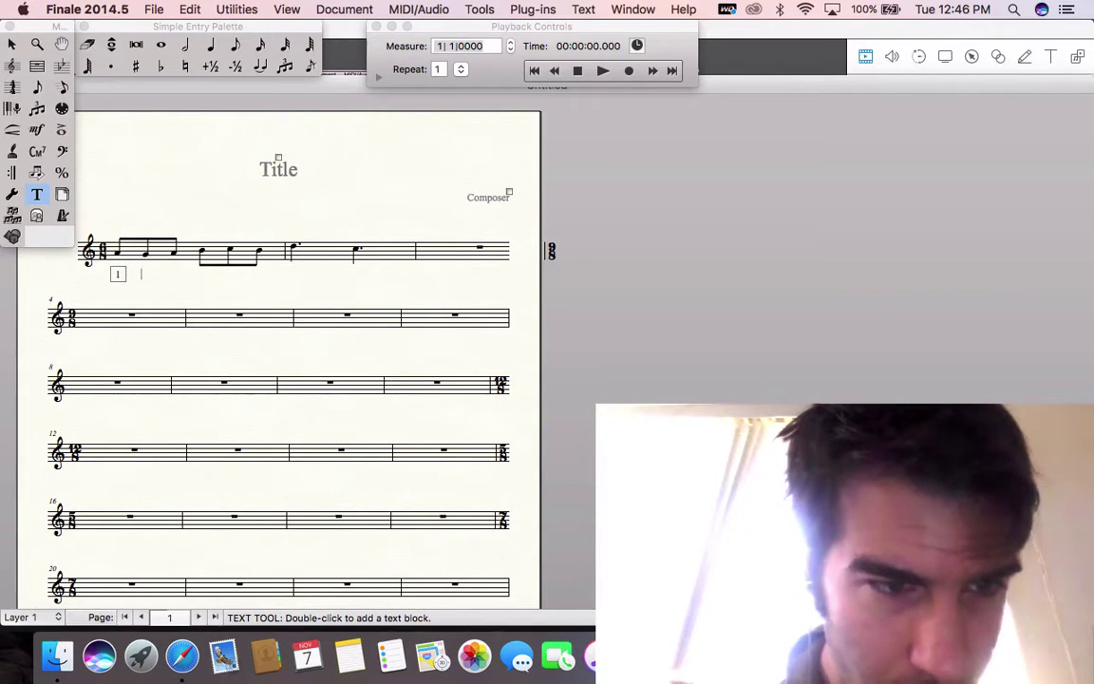
pyautogui.write(' 2')
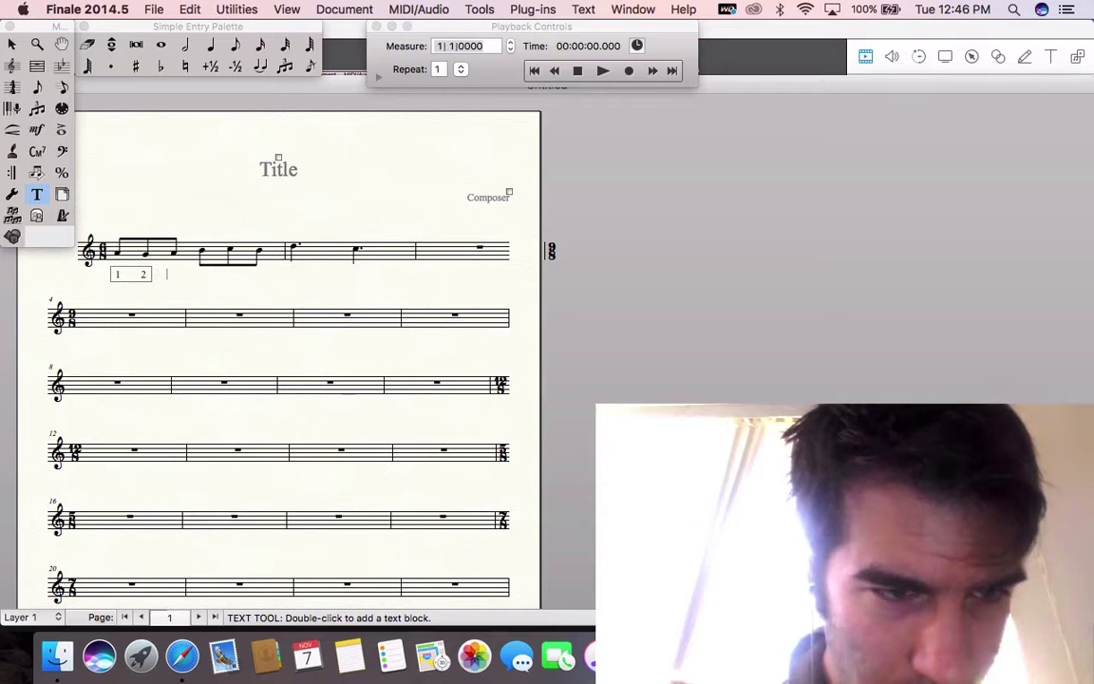
pyautogui.write(' 3')
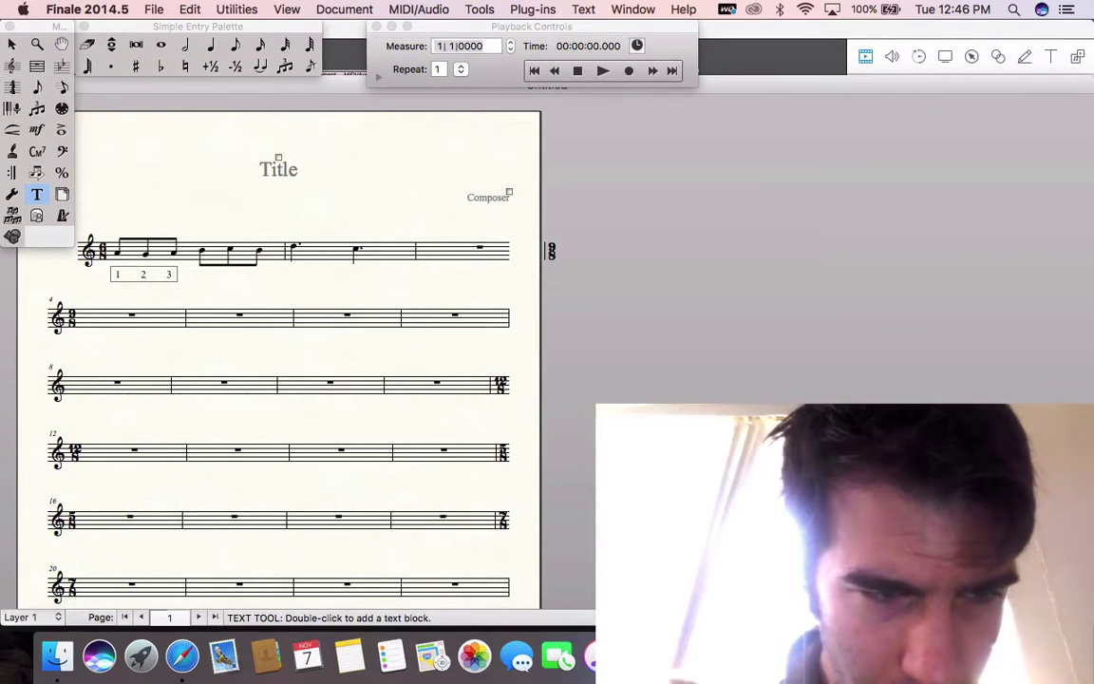
pyautogui.click(198, 274)
# Add '4 5 6' under the second group and '123 456' under measure 2.
pyautogui.doubleClick(199, 274)
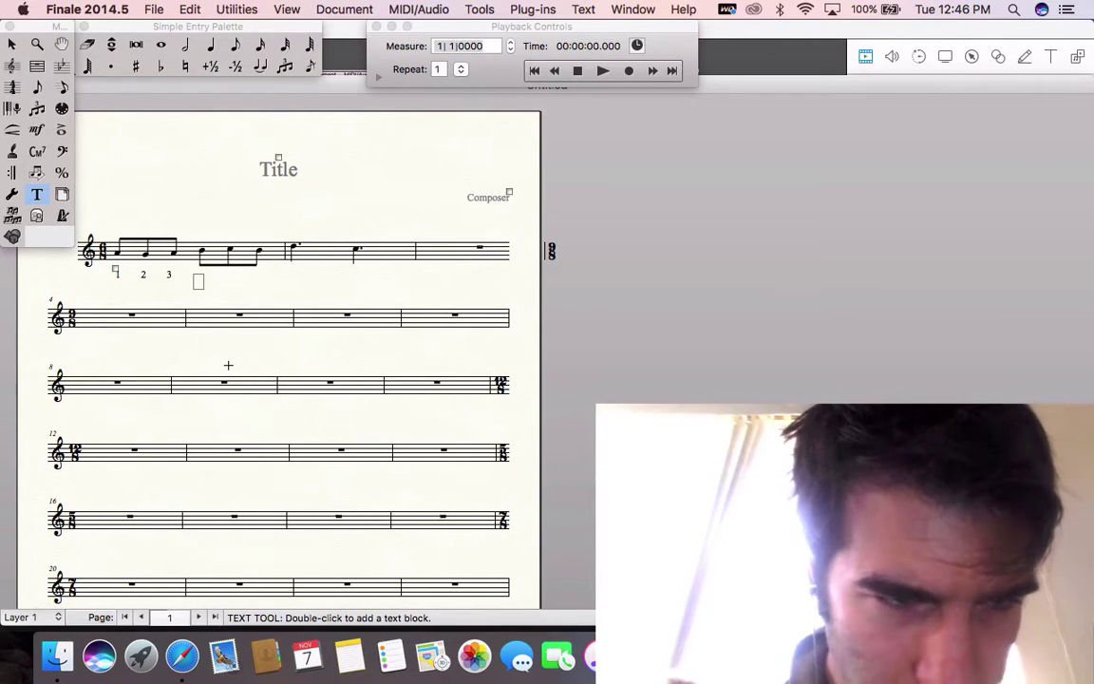
pyautogui.write('4')
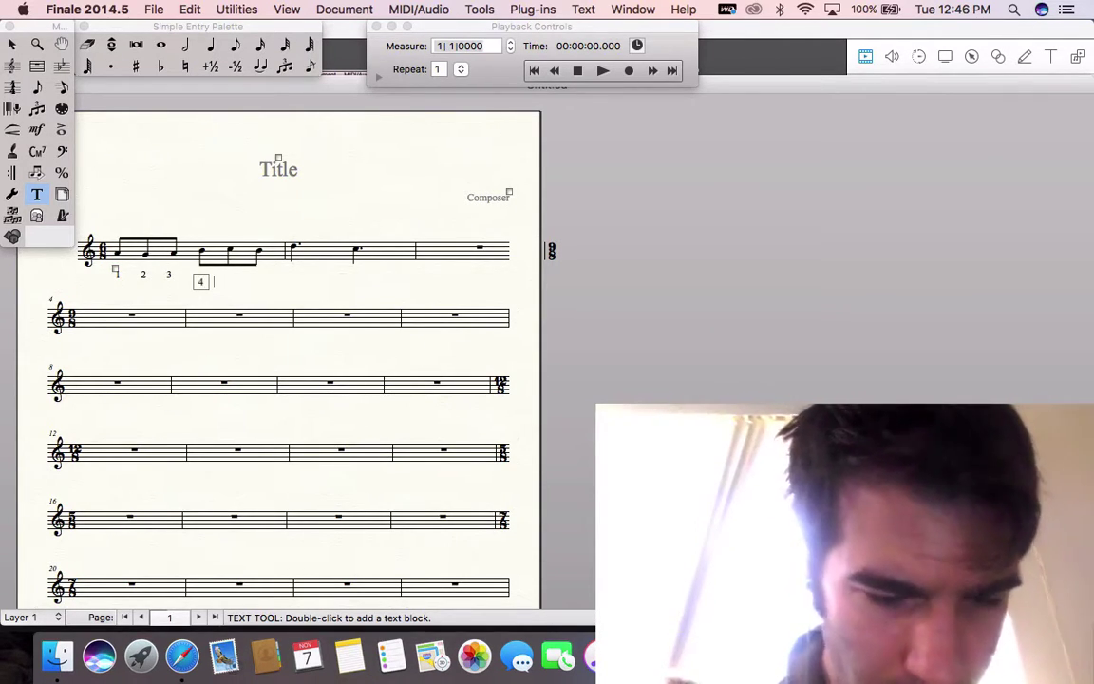
pyautogui.write(' 5')
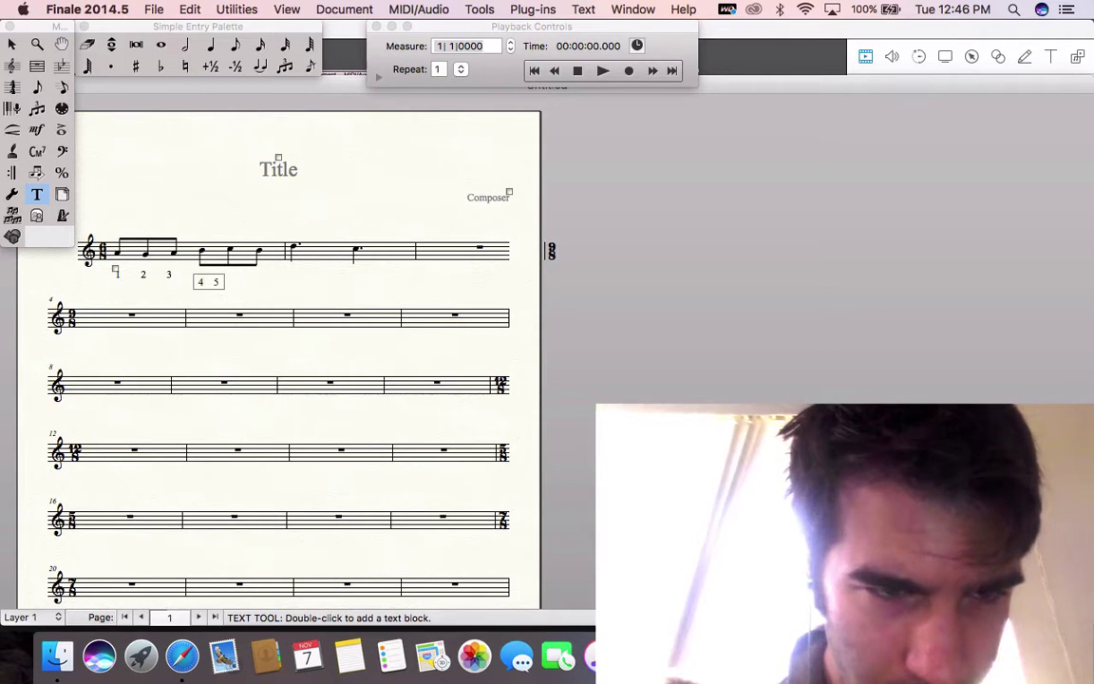
pyautogui.press('BackSpace')
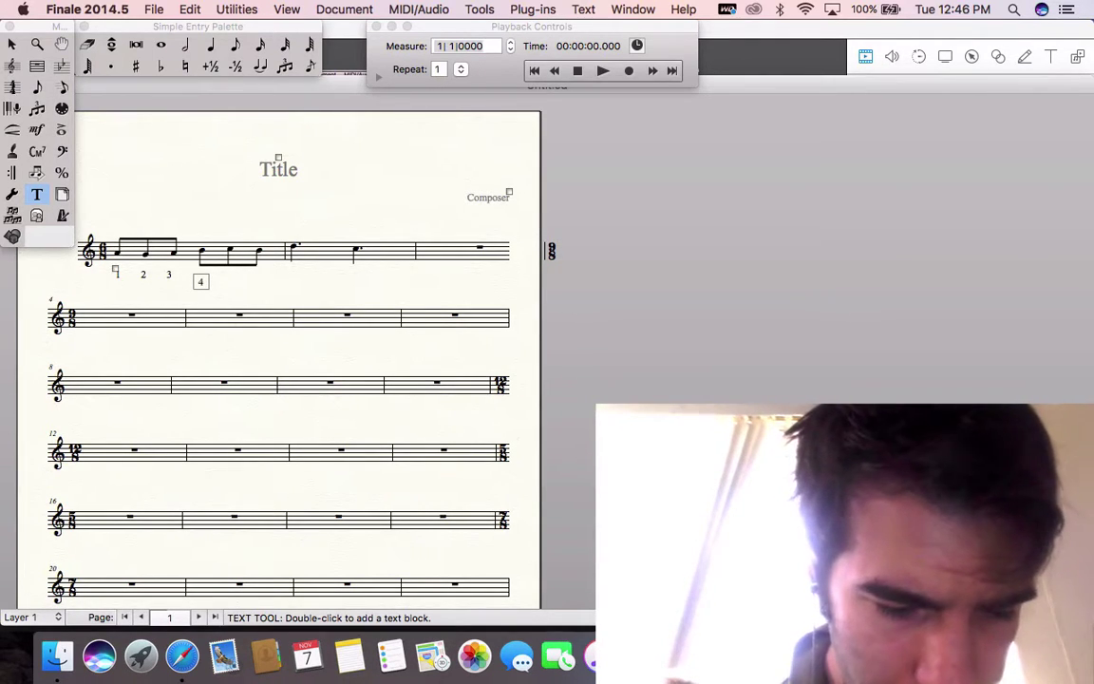
pyautogui.write('5 ')
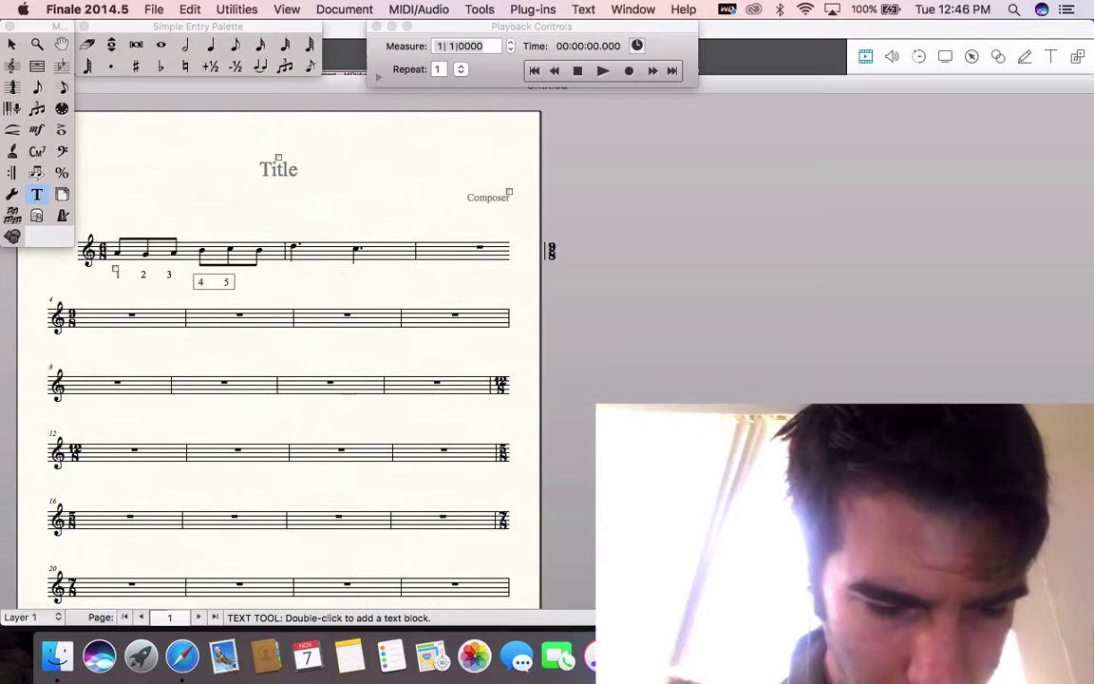
pyautogui.write('6')
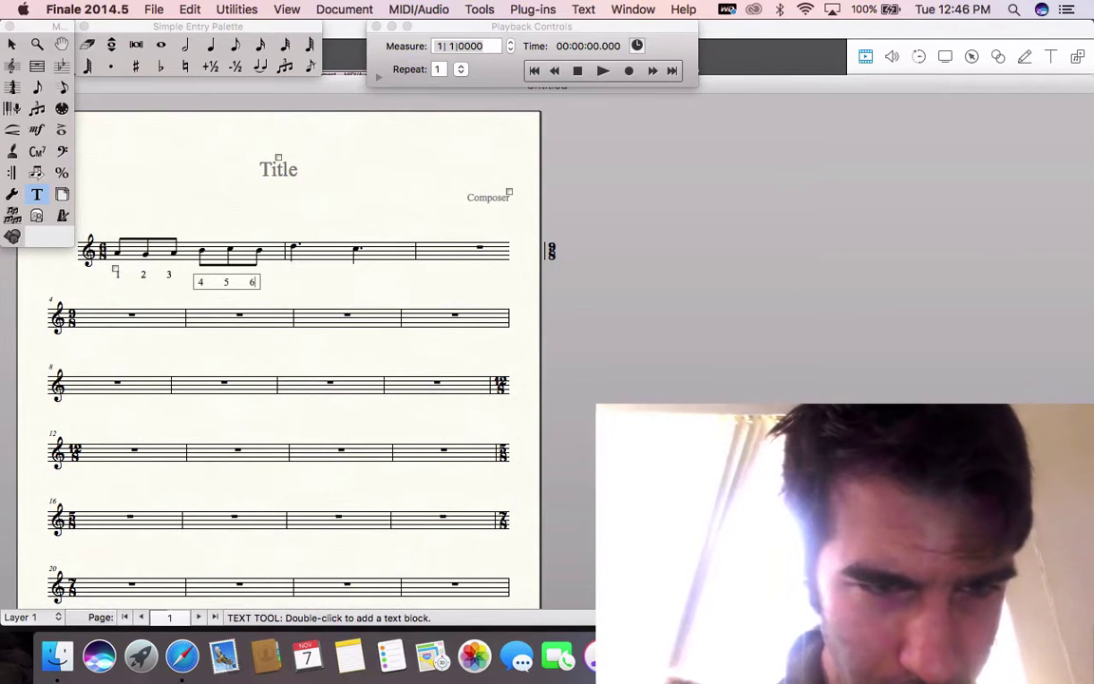
pyautogui.doubleClick(290, 273)
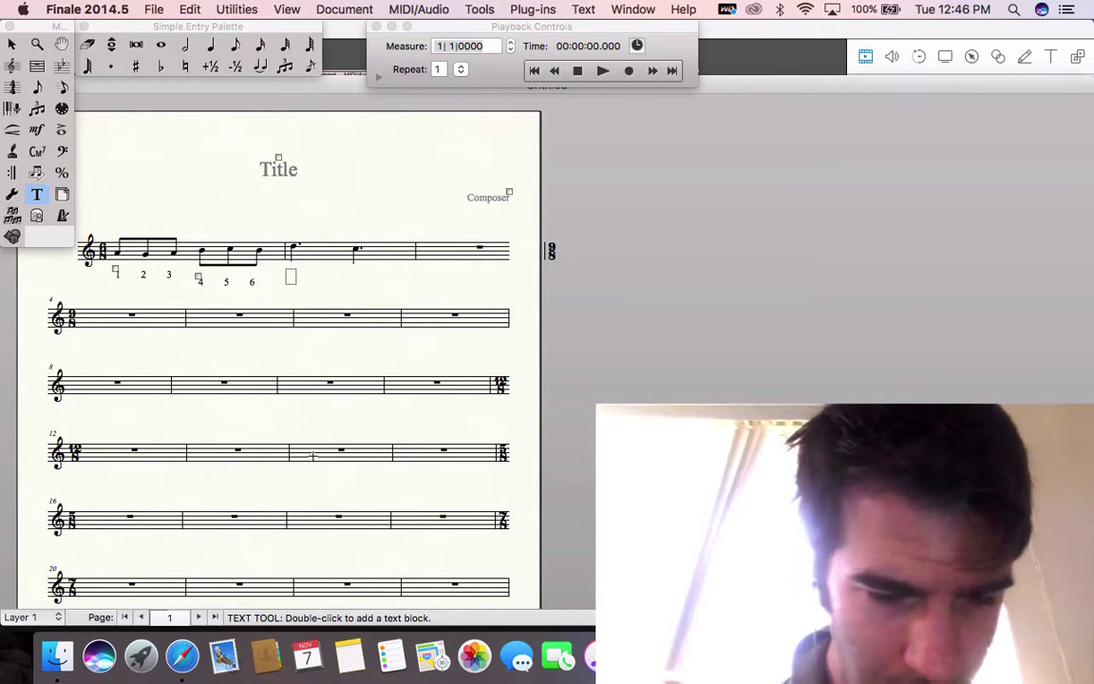
pyautogui.write('12')
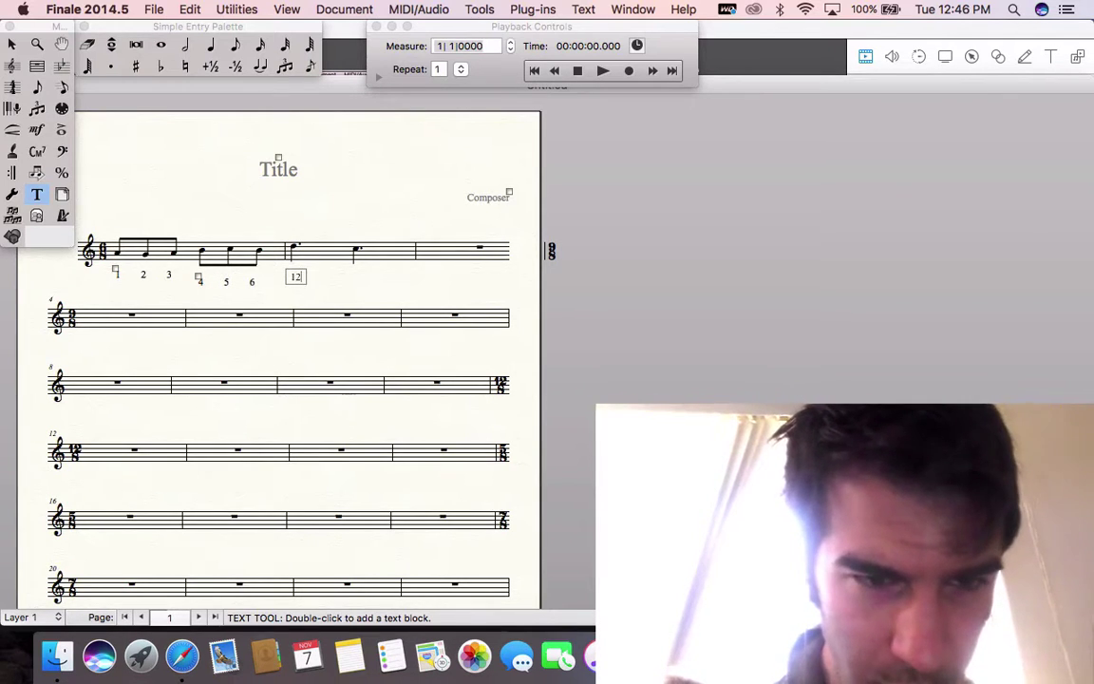
pyautogui.write('3')
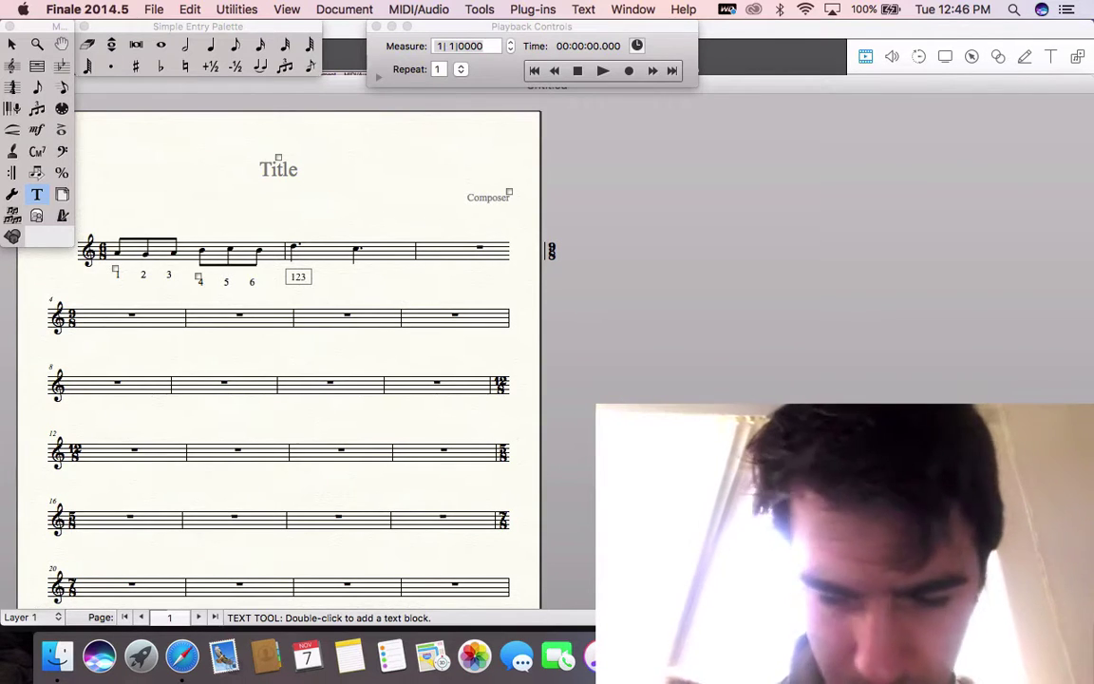
pyautogui.write('            456')
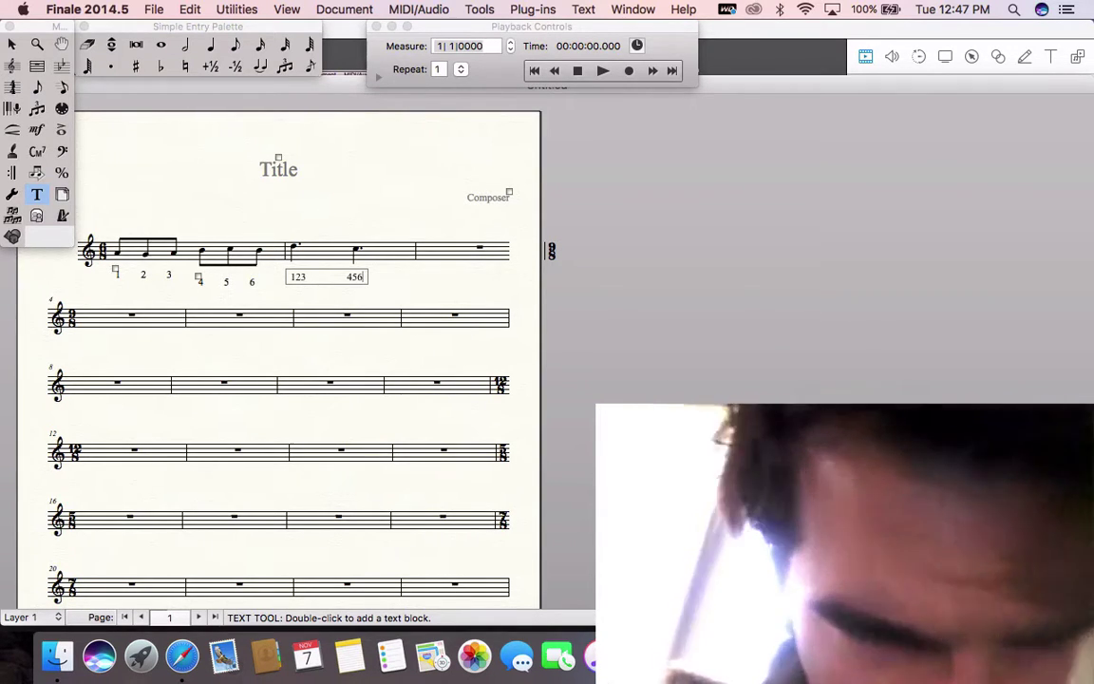
# Apply Note Spacing to the entire score through Apply Music Spacing.
pyautogui.click(260, 10)
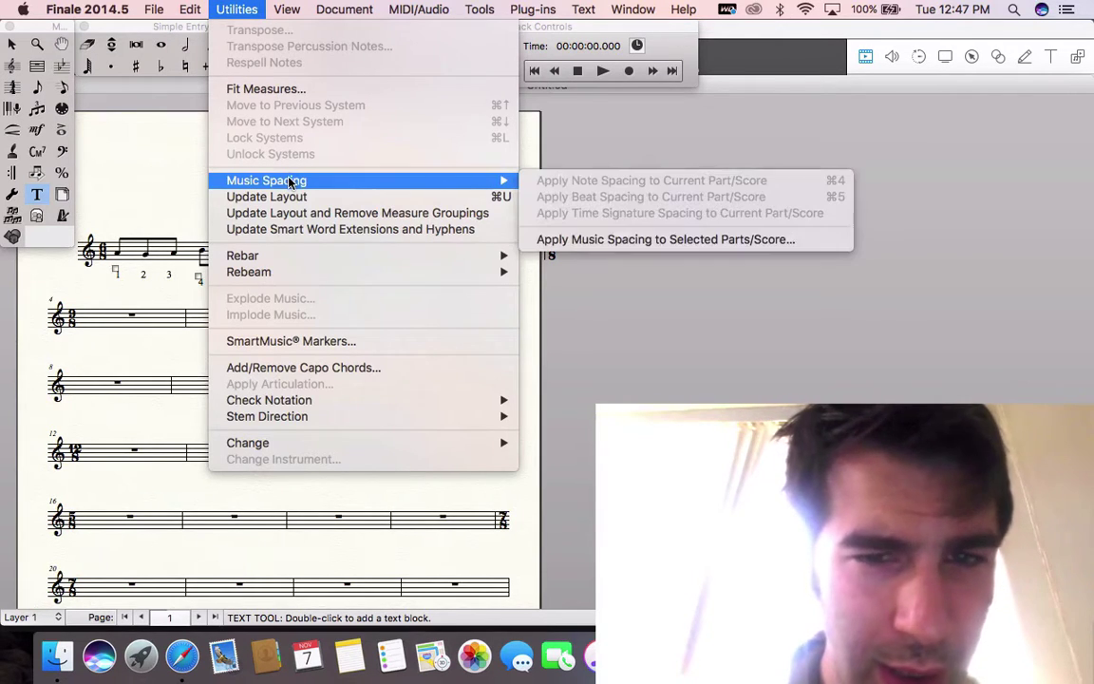
pyautogui.click(645, 240)
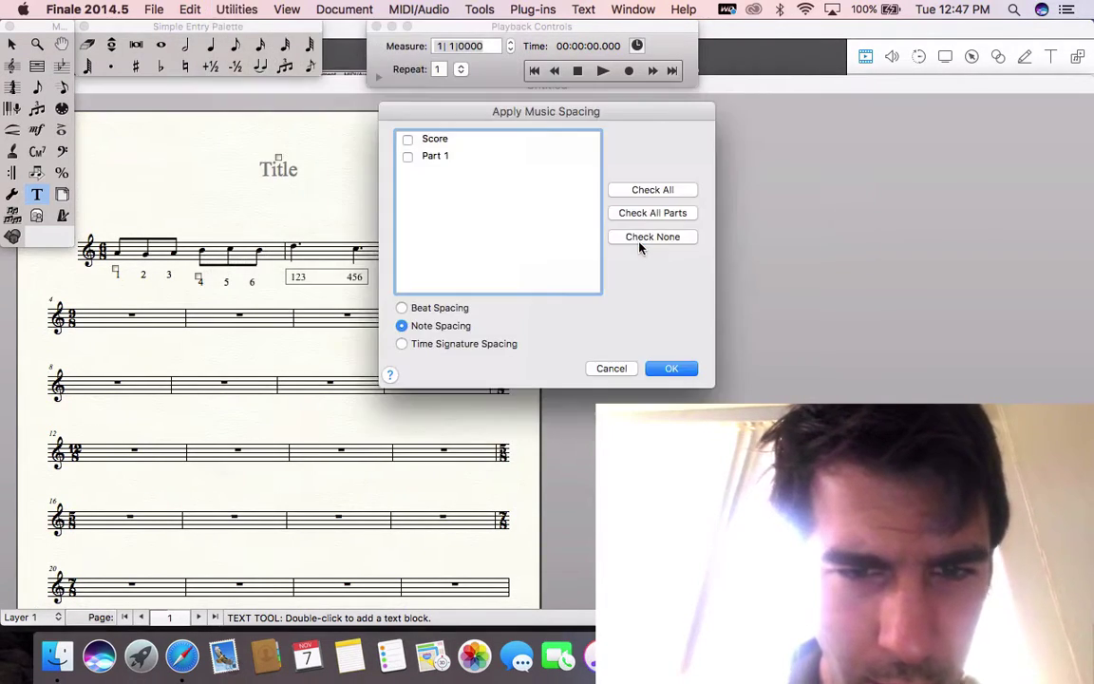
pyautogui.click(407, 140)
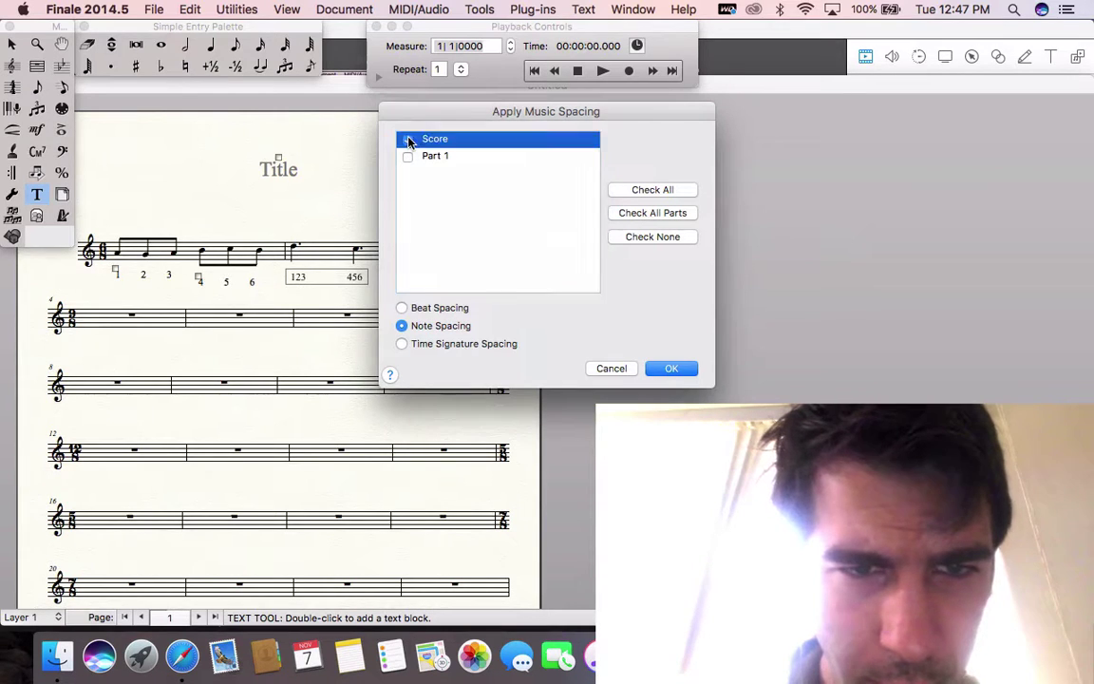
pyautogui.click(673, 368)
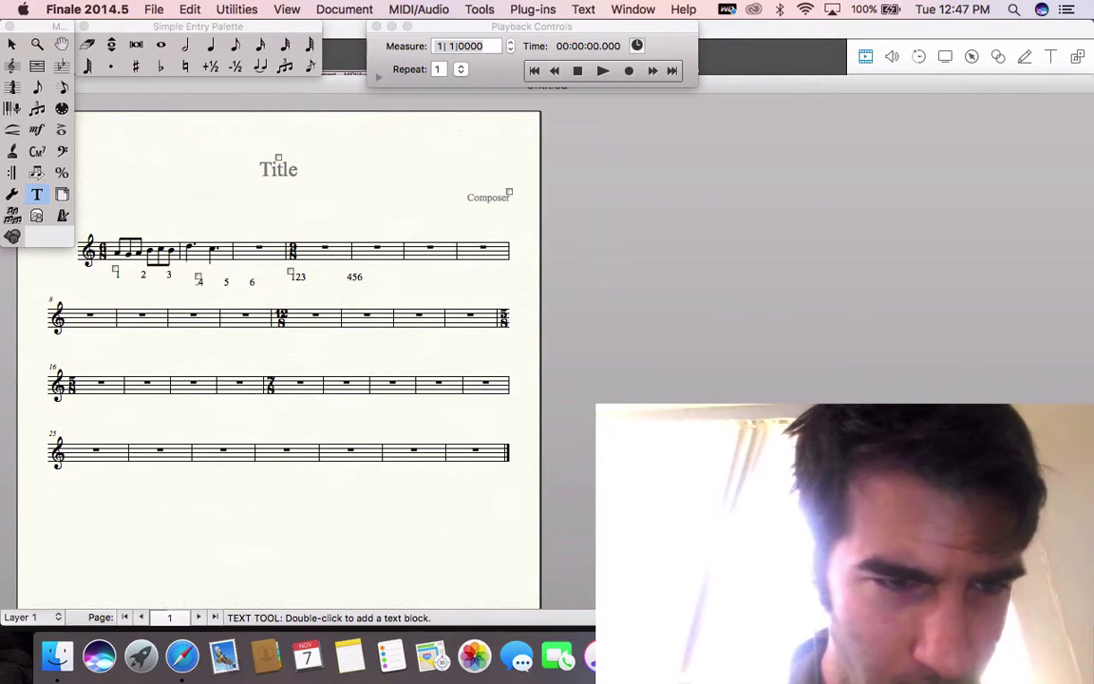
# Move the 4 5 6 counts beneath 1 2 3 and the 123 456 counts under measure 2.
pyautogui.moveTo(198, 276); pyautogui.dragTo(113, 286)
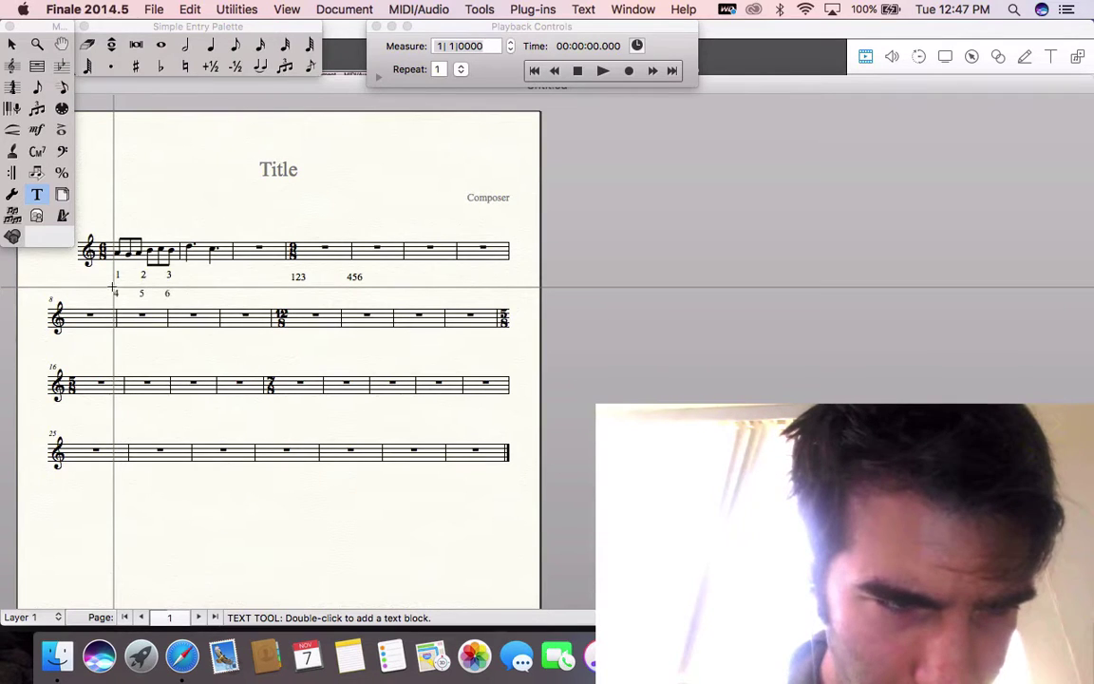
pyautogui.moveTo(289, 271); pyautogui.dragTo(180, 263)
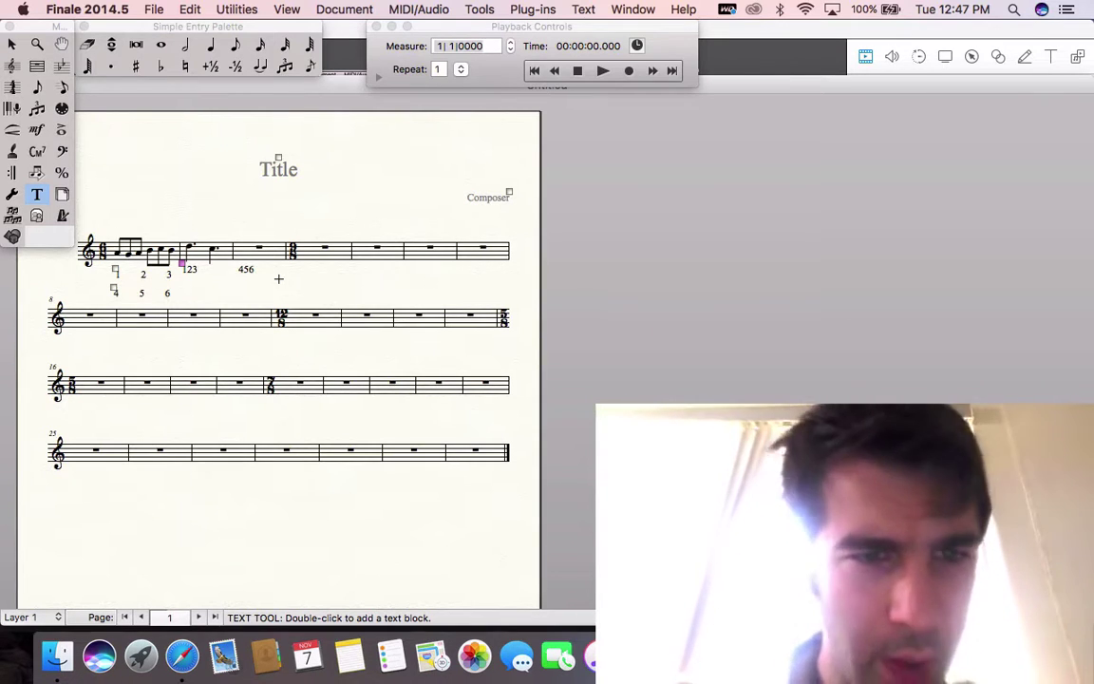
pyautogui.click(62, 86)
# Enter a beamed group of short notes in measure 5 with Speedy Entry.
pyautogui.click(316, 253)
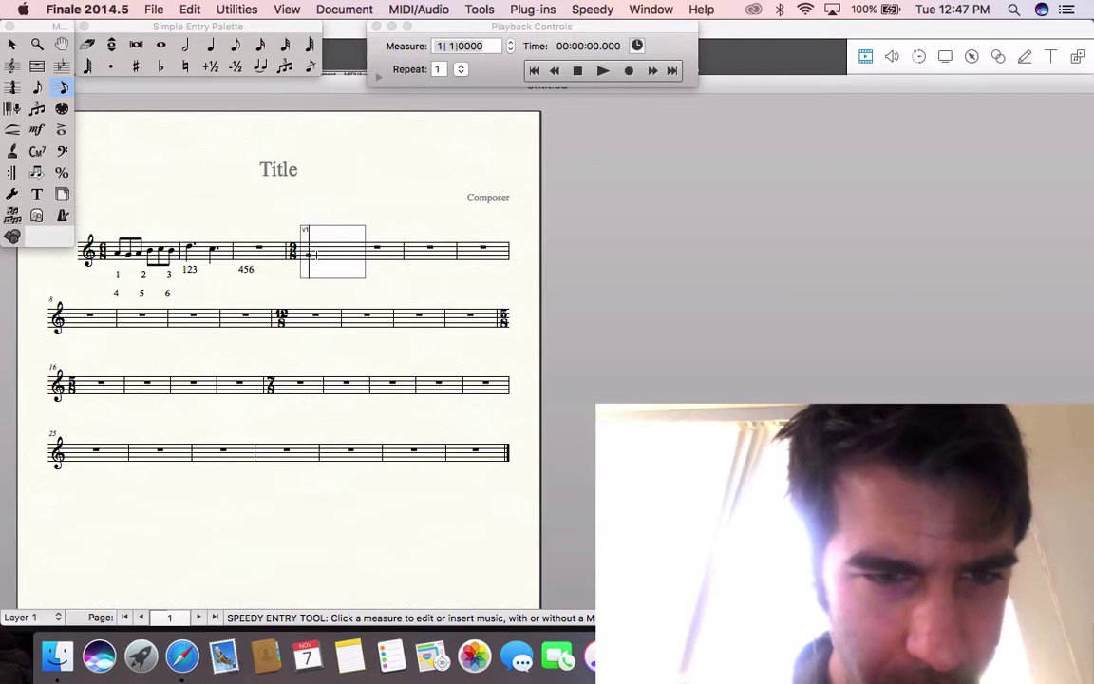
pyautogui.press('4')
pyautogui.press('4')
pyautogui.press('4')
pyautogui.press('4')
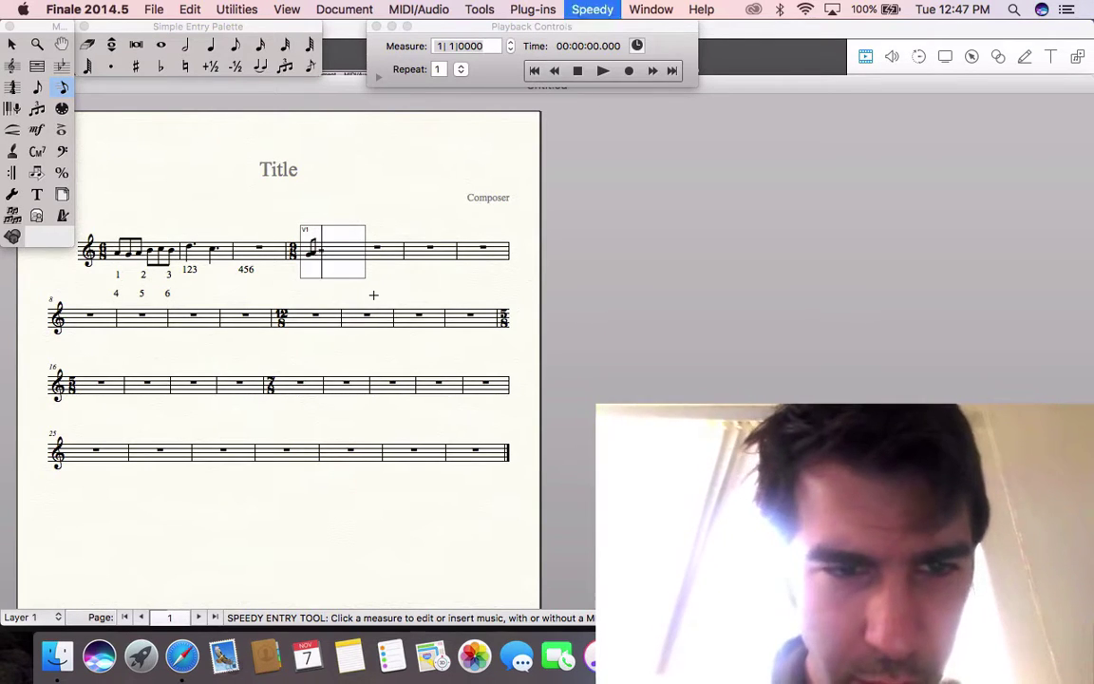
pyautogui.press('4')
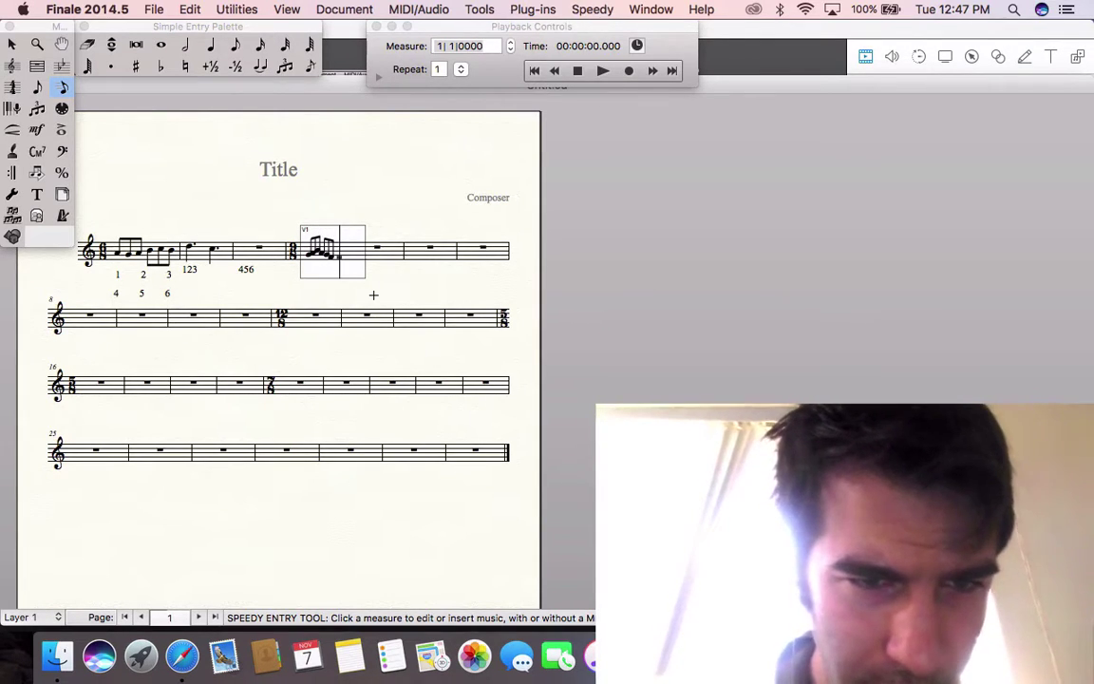
pyautogui.press('4')
pyautogui.press('4')
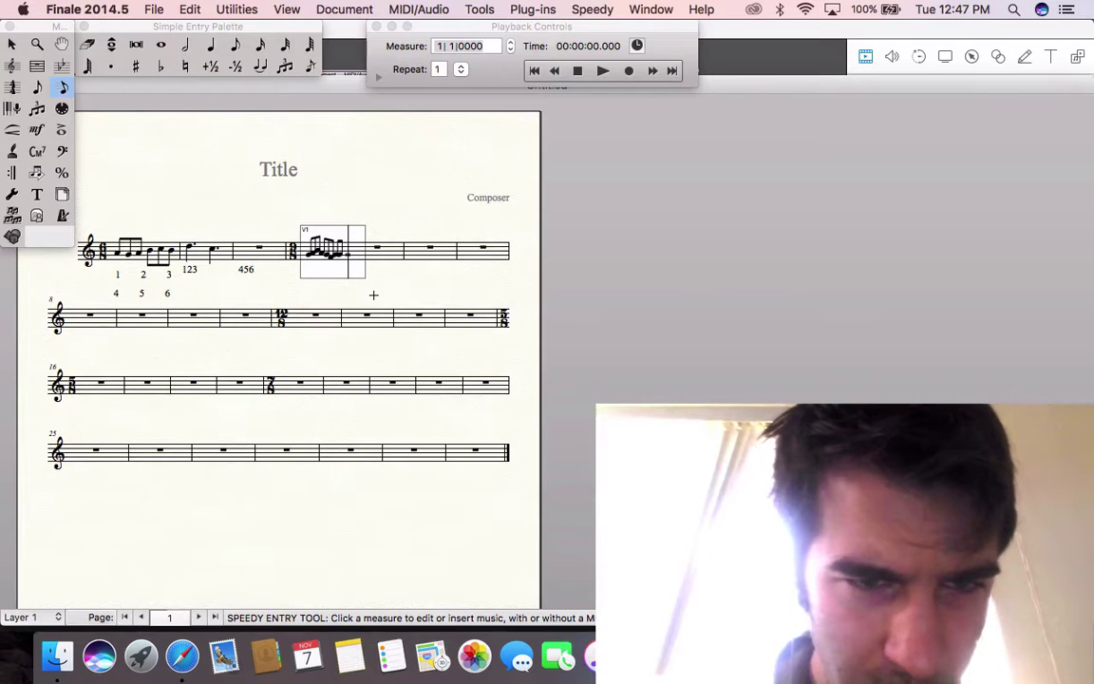
pyautogui.press('4')
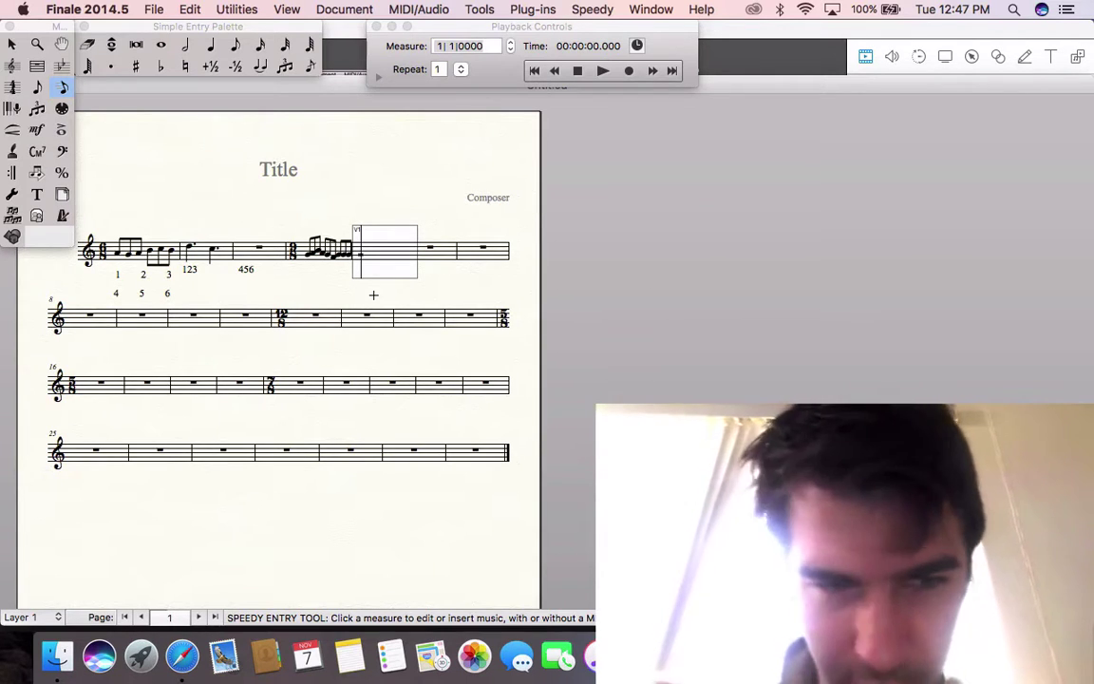
# Enter two dotted quarters in measure 6 and start eighth notes in measure 7.
pyautogui.press('4')
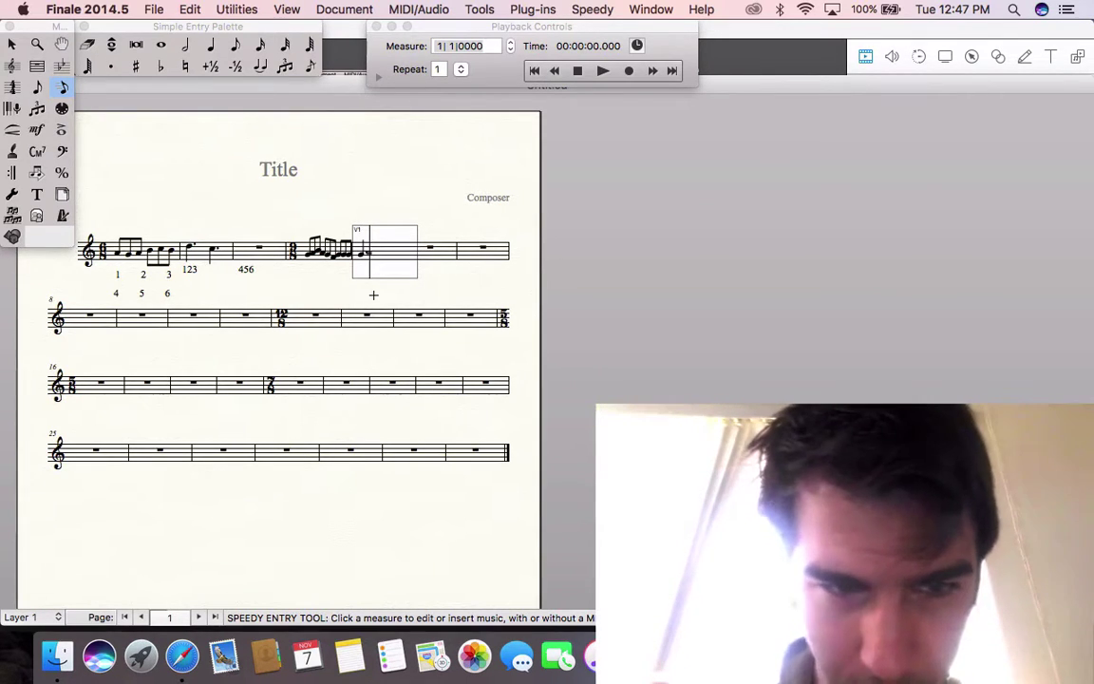
pyautogui.press('4')
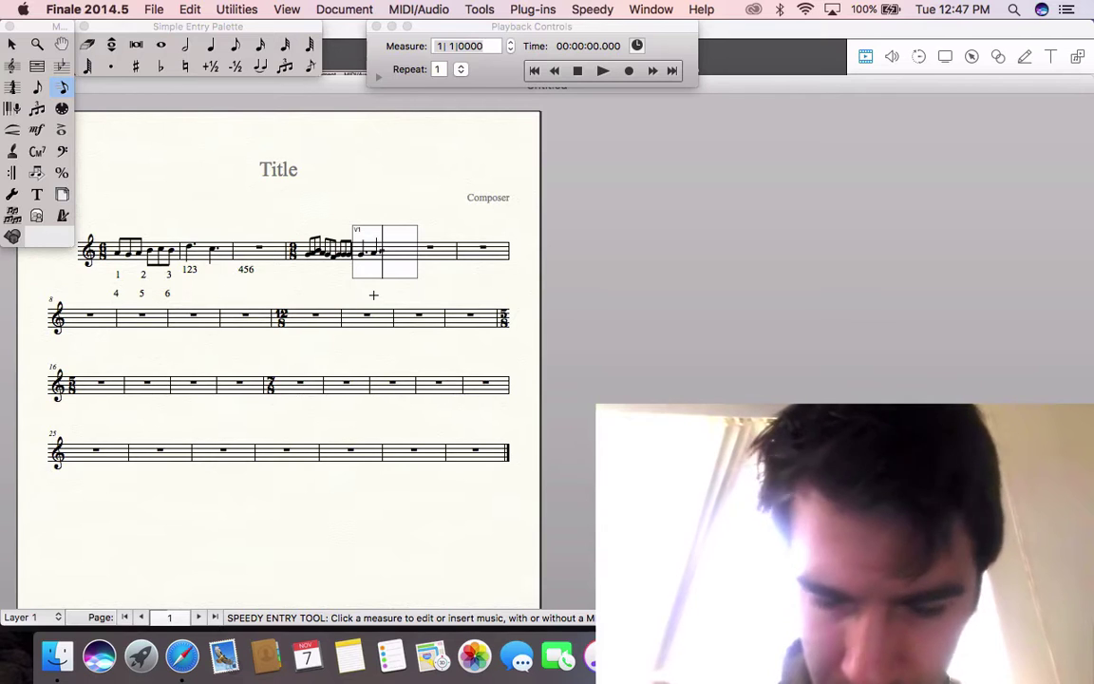
pyautogui.press('4')
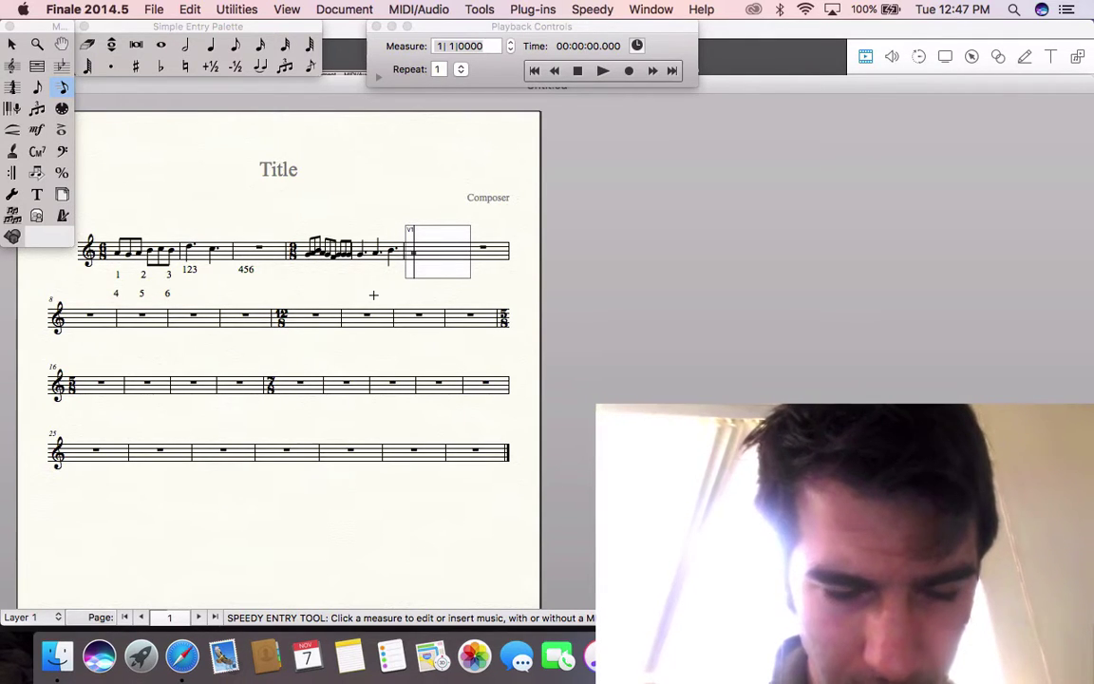
pyautogui.press('4')
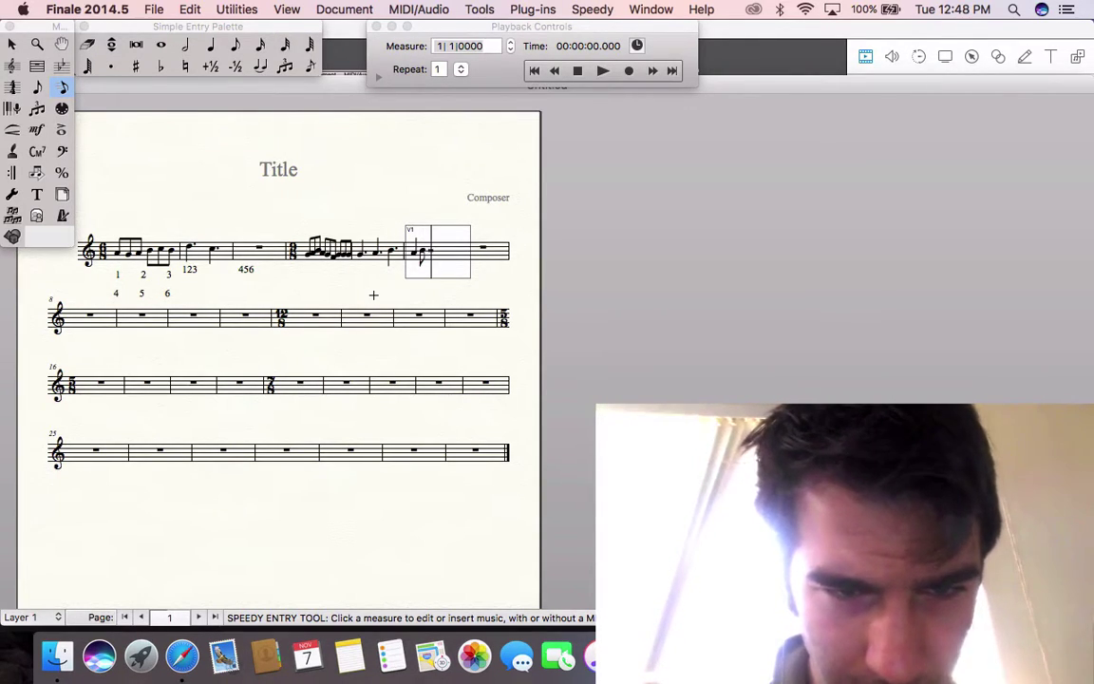
pyautogui.press('4')
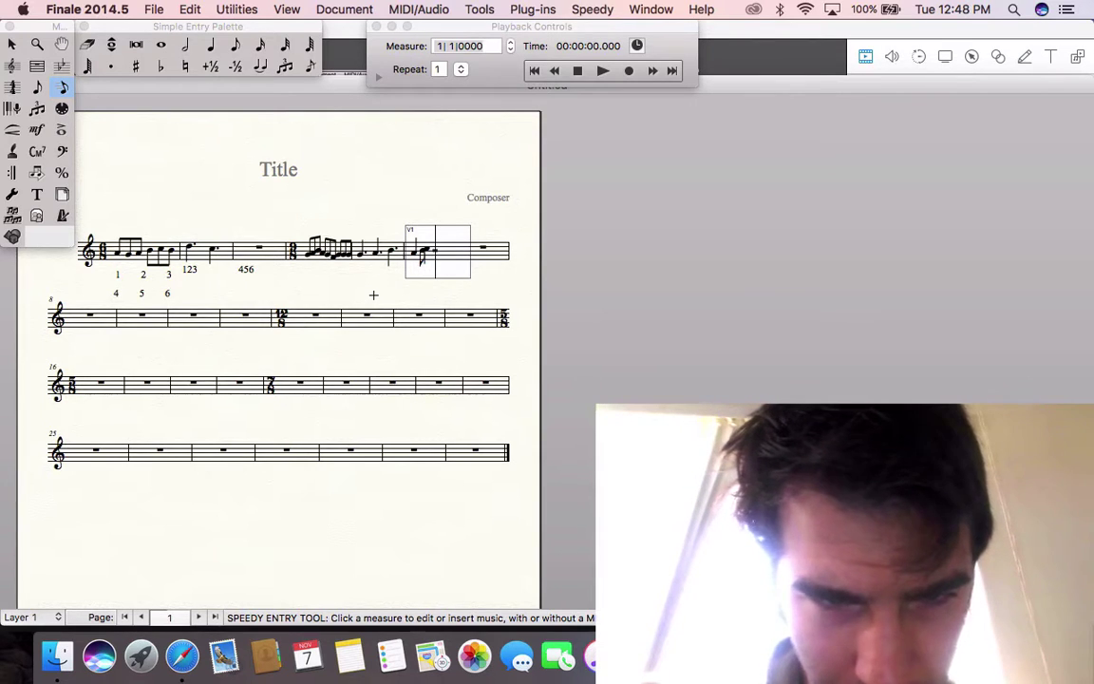
pyautogui.press('4')
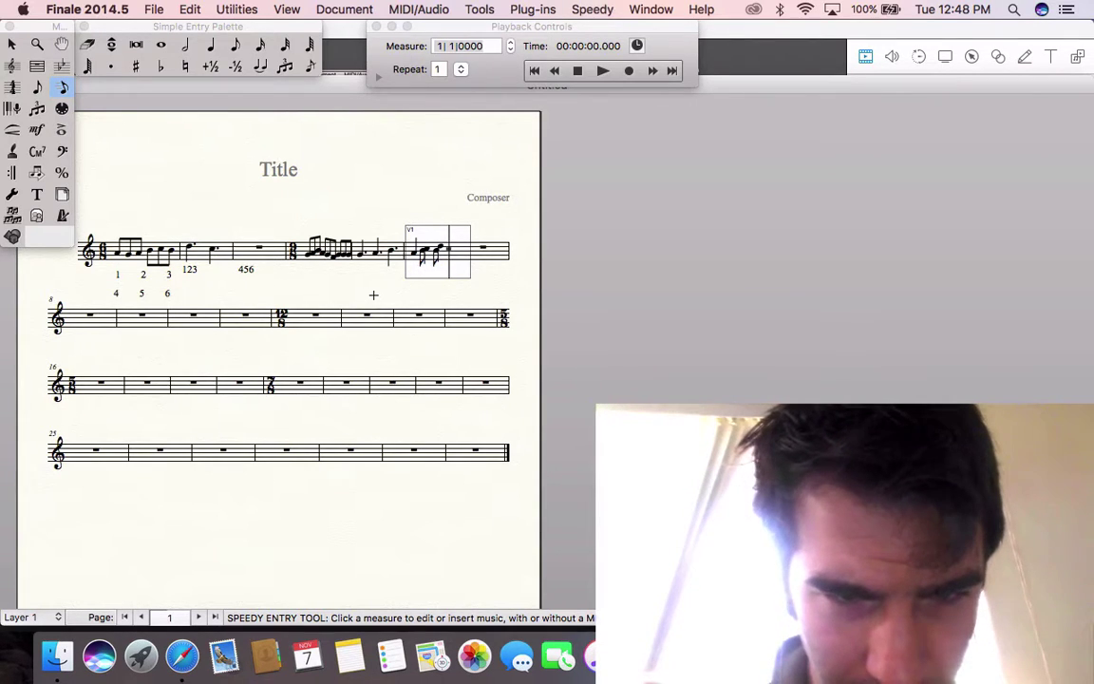
pyautogui.press('4')
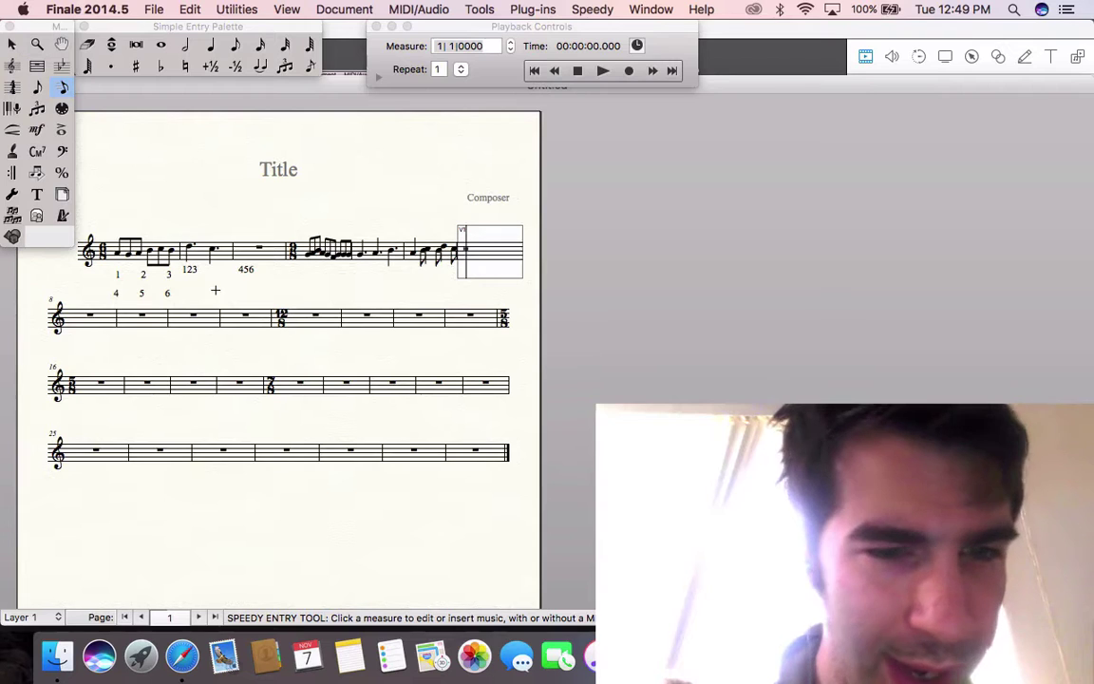
# Fill the 12/8 measure on the second system with beamed eighth notes.
pyautogui.click(285, 305)
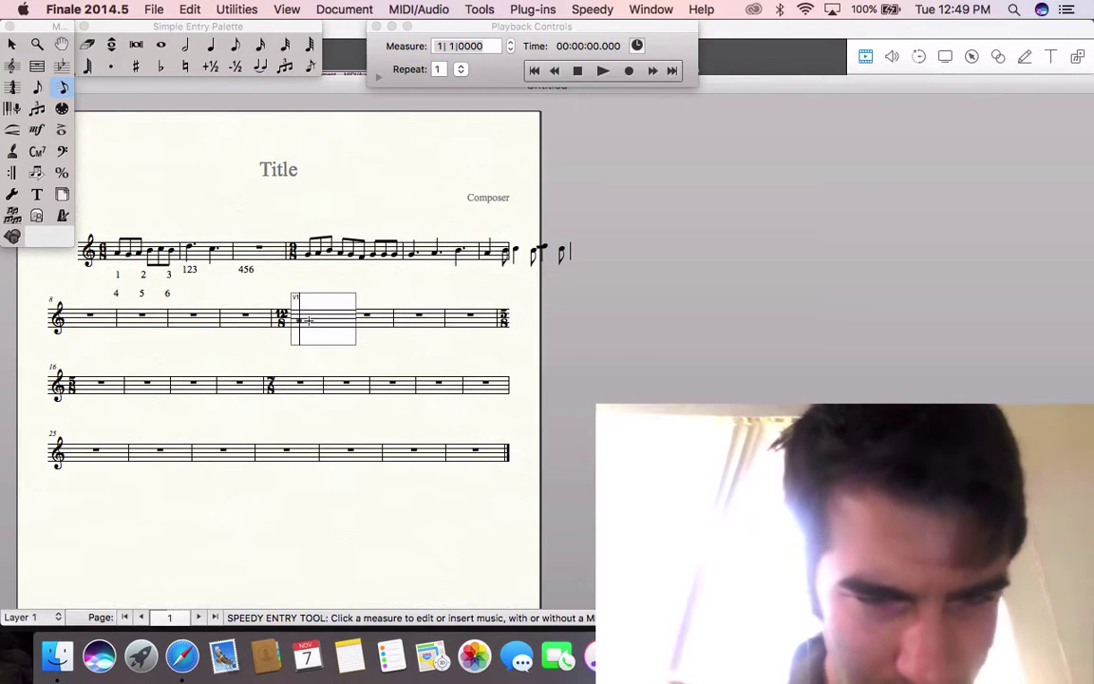
pyautogui.press('4')
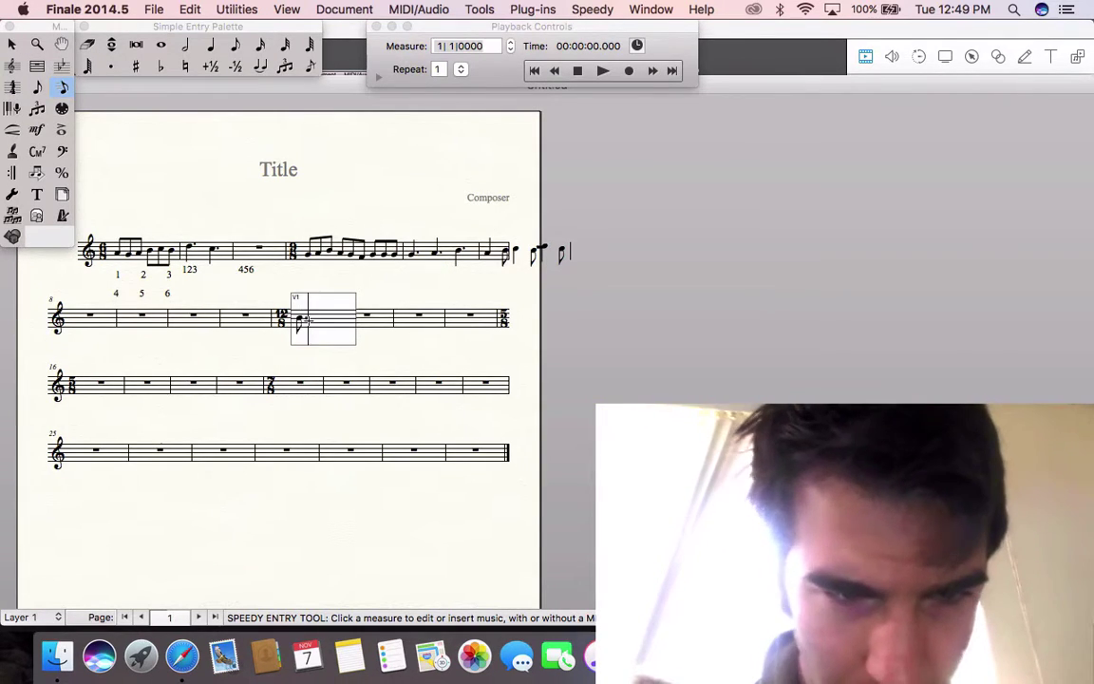
pyautogui.press('4')
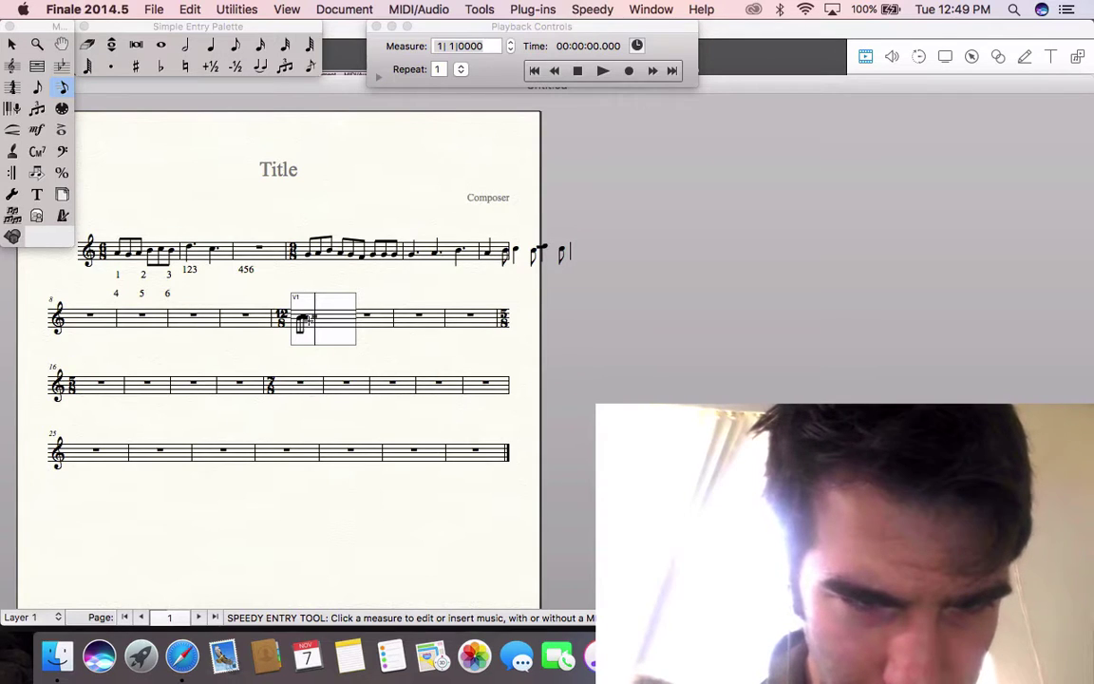
pyautogui.press('4')
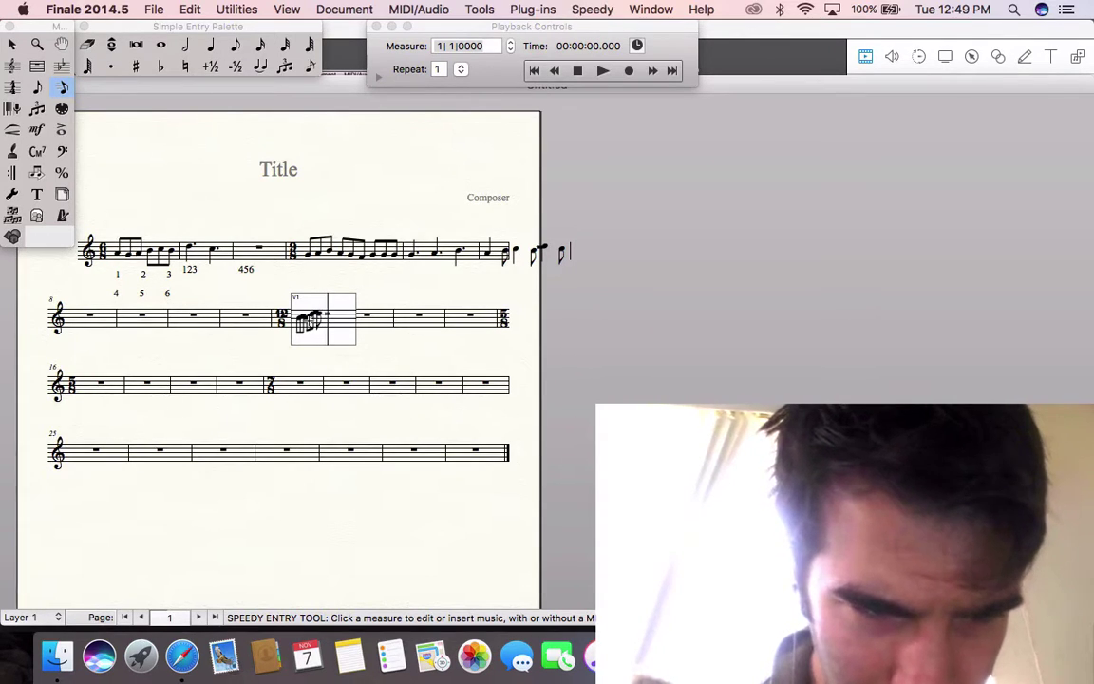
pyautogui.press('4')
pyautogui.press('4')
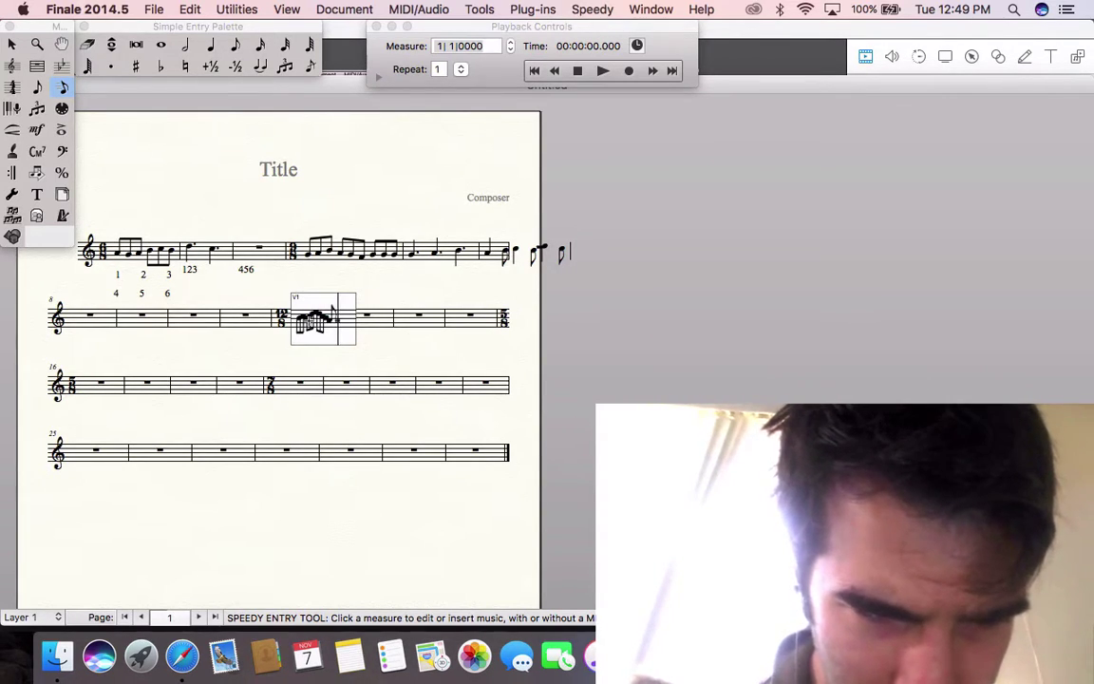
pyautogui.press('4')
pyautogui.press('4')
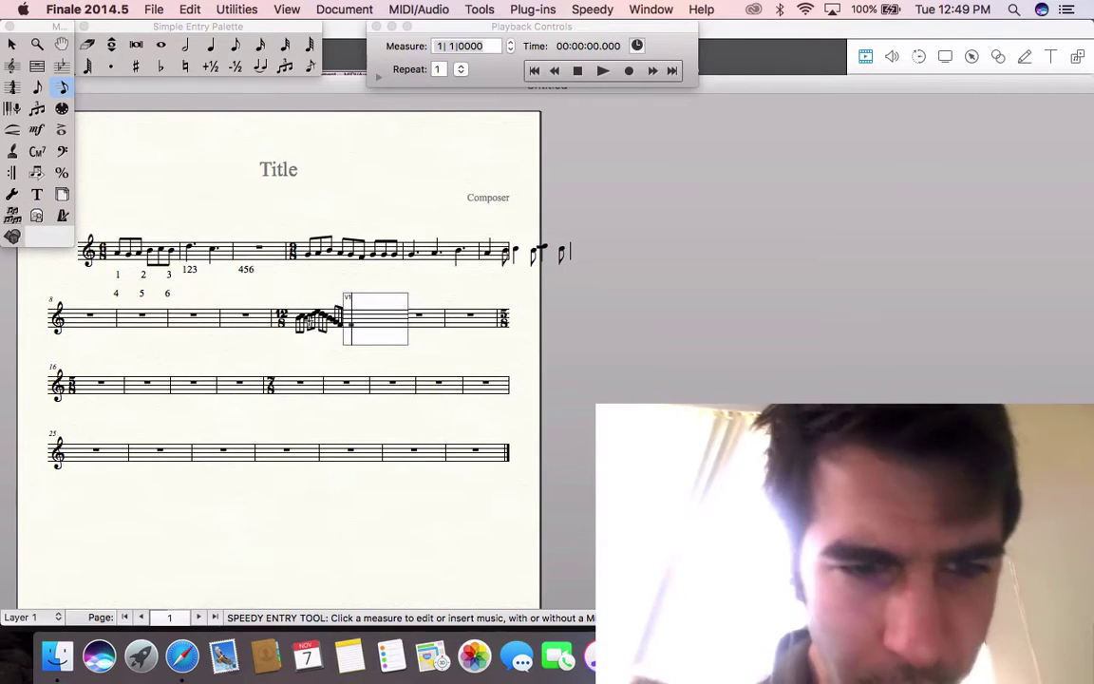
# Skip past the empty bar and enter a new rhythm in the following measure.
pyautogui.press('Right')
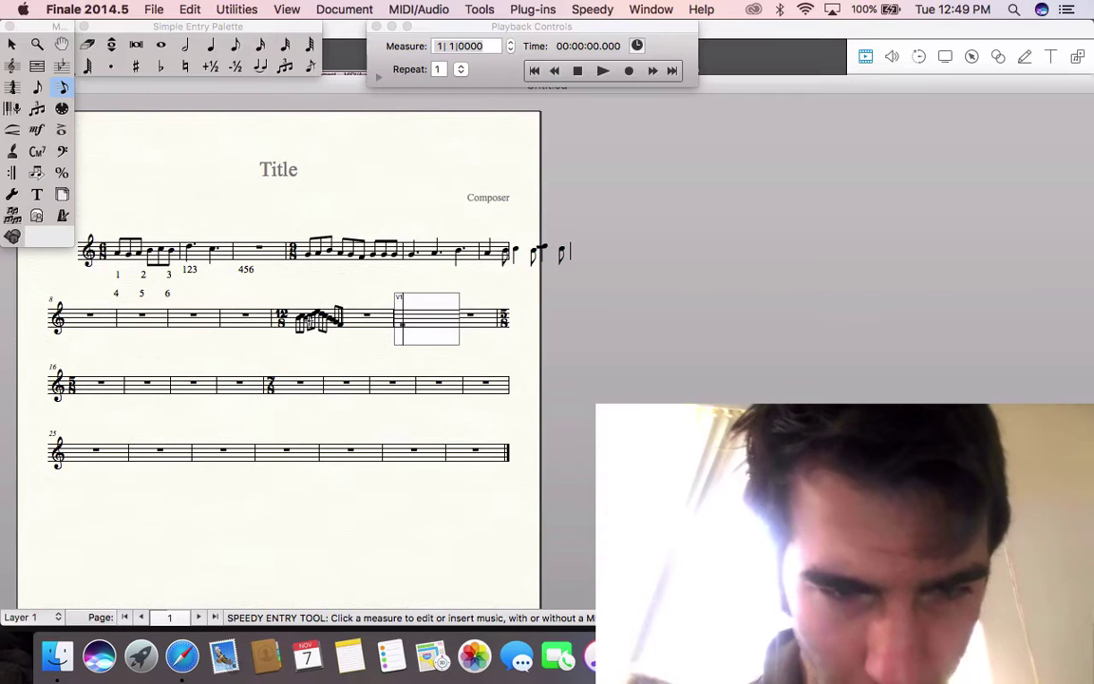
pyautogui.press('4')
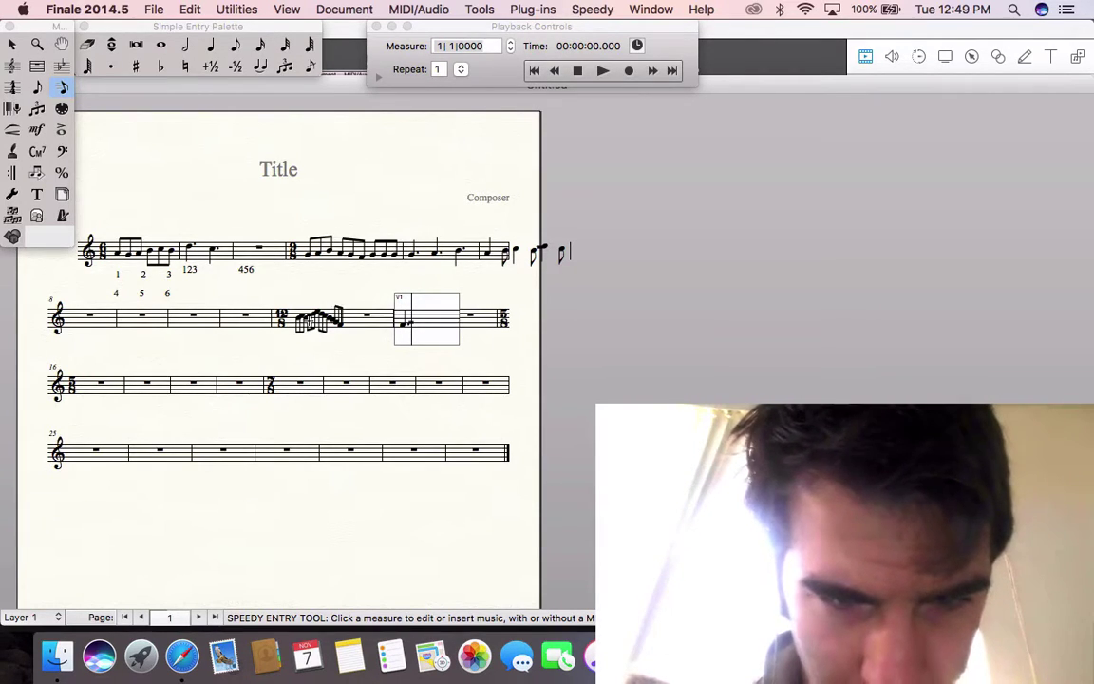
pyautogui.press('4')
pyautogui.press('4')
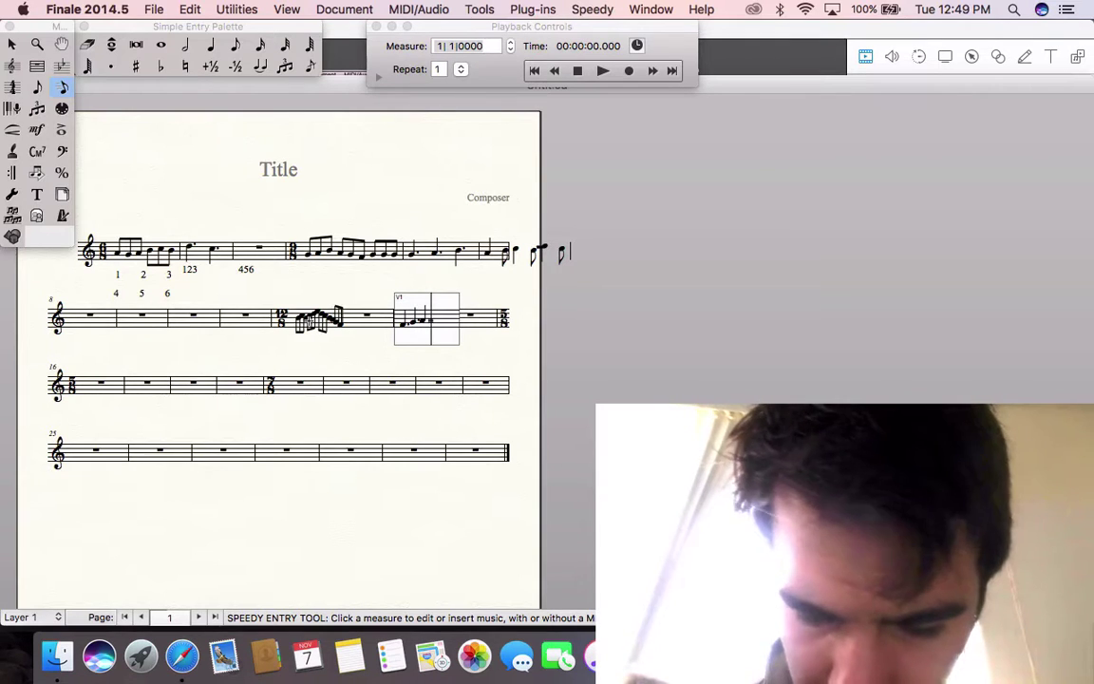
pyautogui.press('4')
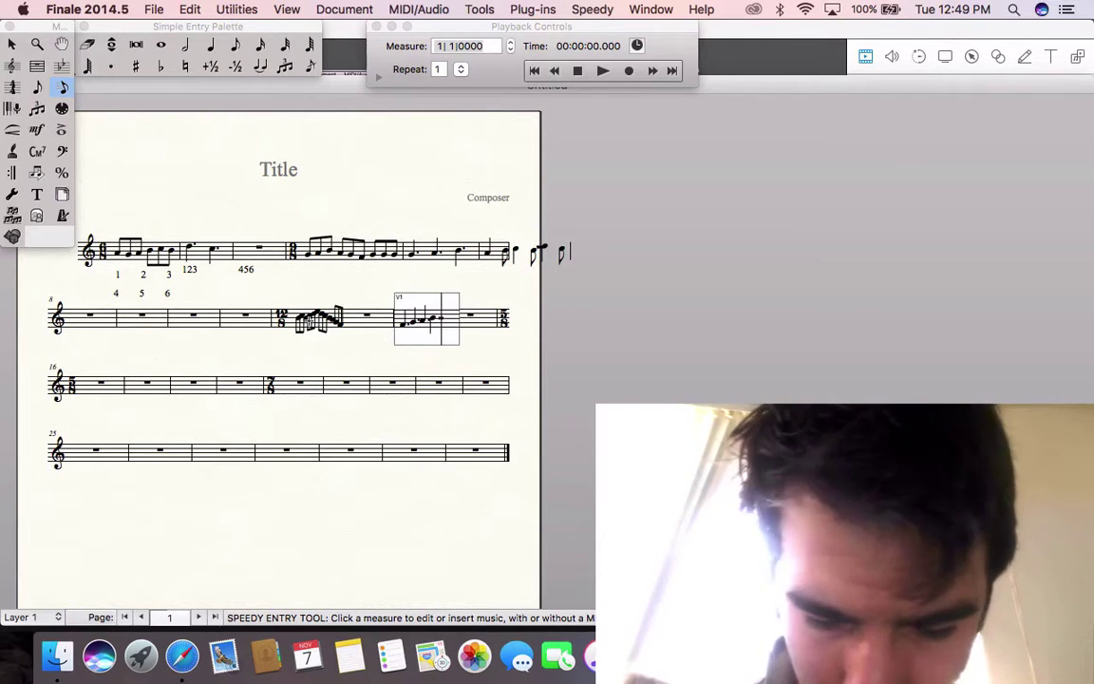
pyautogui.press('4')
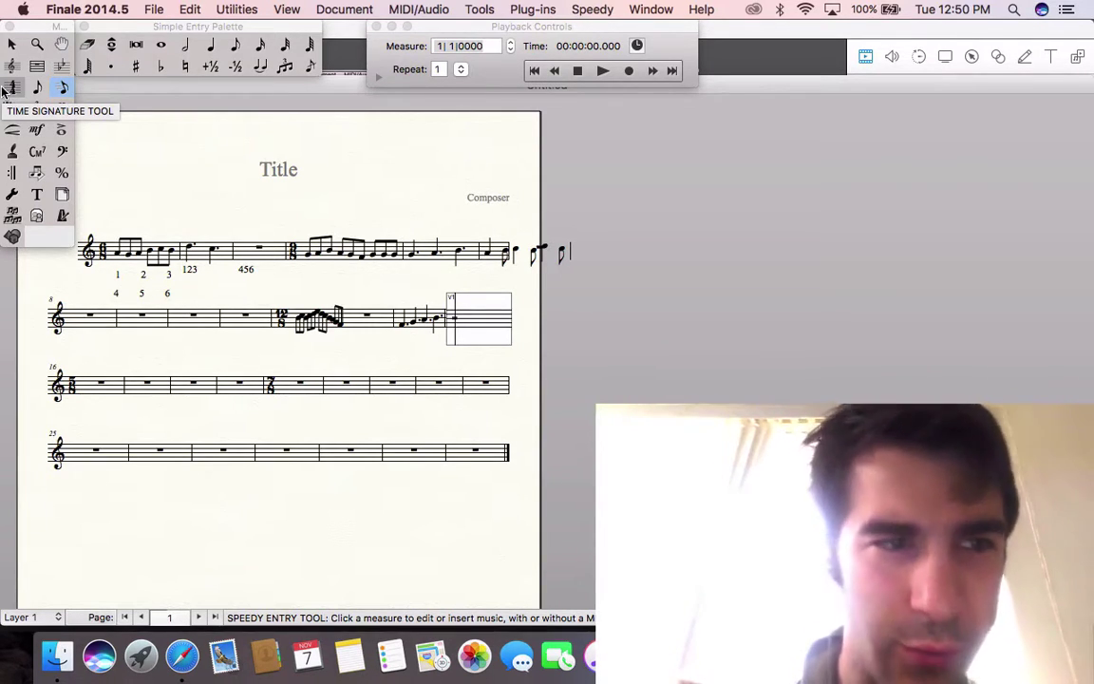
# Enter beamed eighth-note rhythms in 6/8 measures 16 and 17.
pyautogui.click(98, 378)
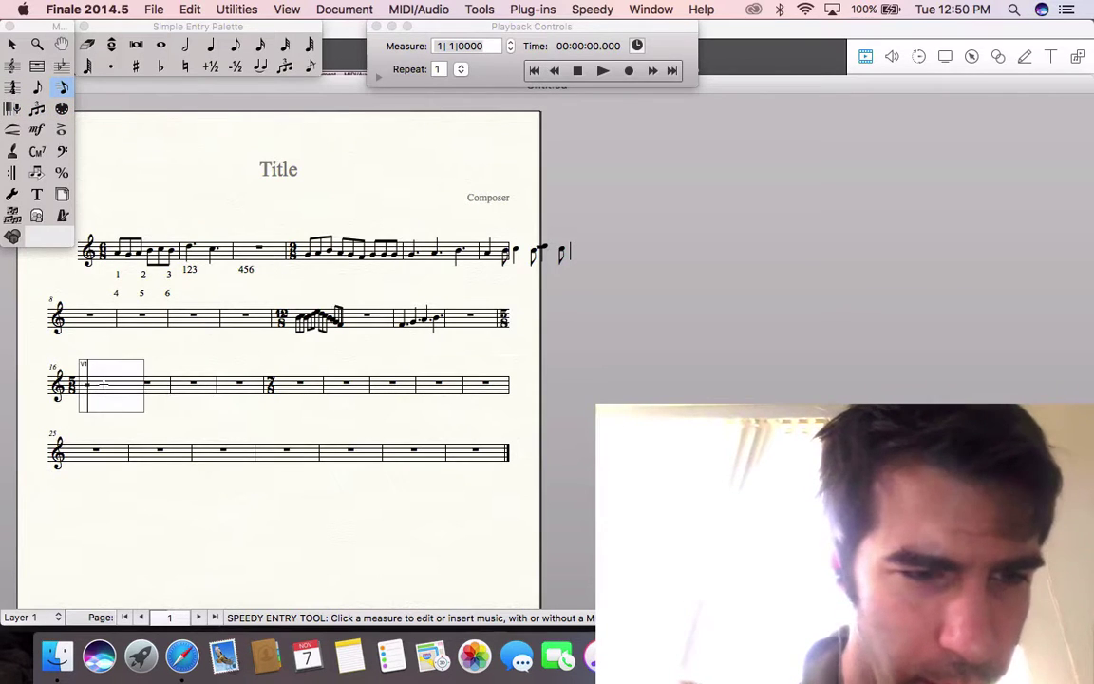
pyautogui.press('Return')
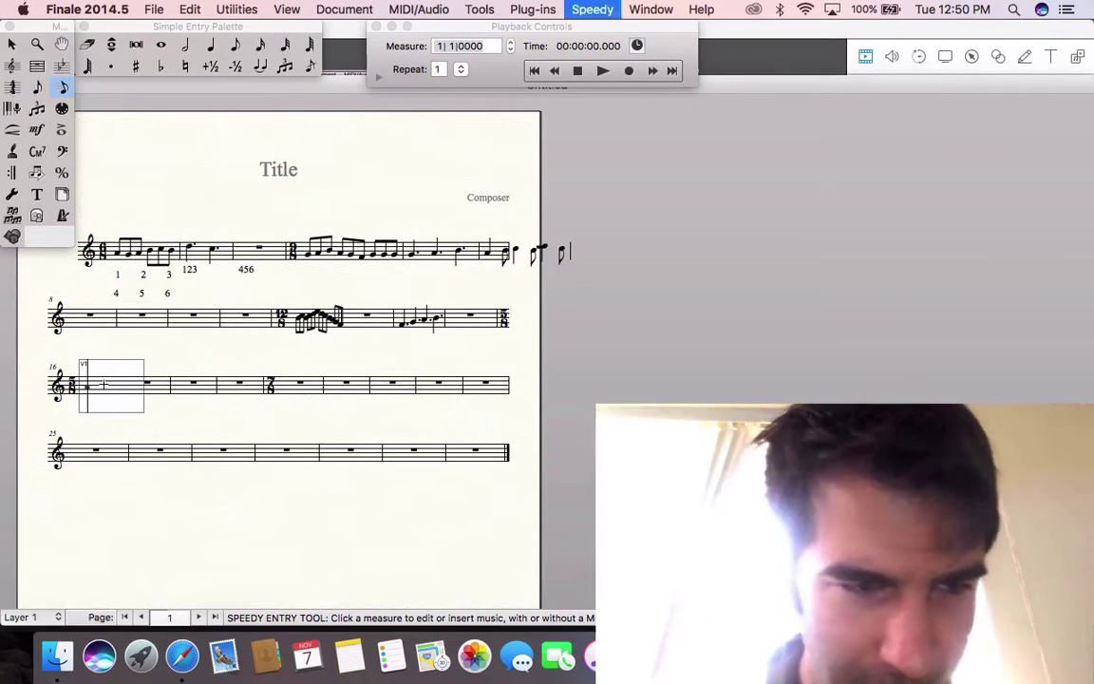
pyautogui.press('4')
pyautogui.press('4')
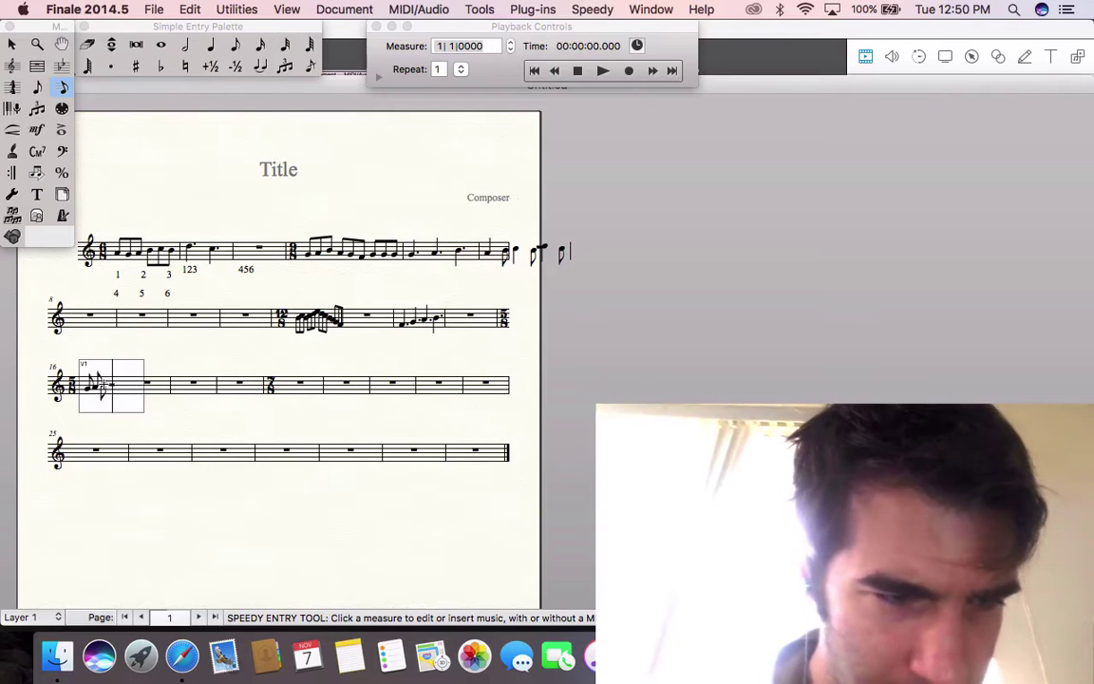
pyautogui.press('4')
pyautogui.press('4')
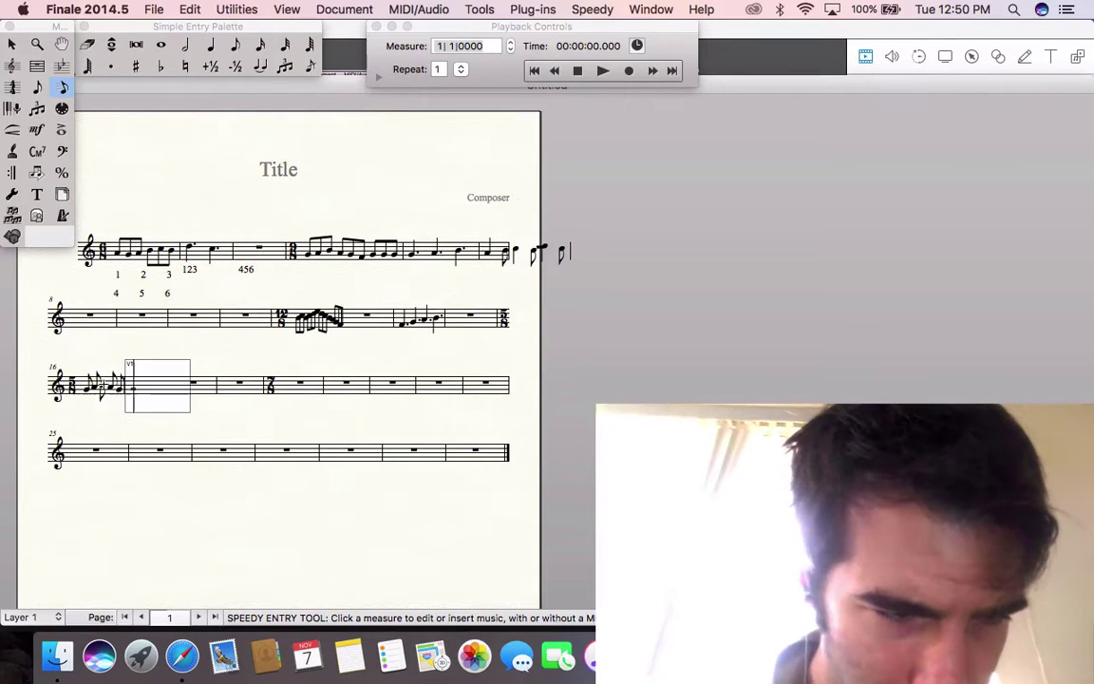
pyautogui.press('4')
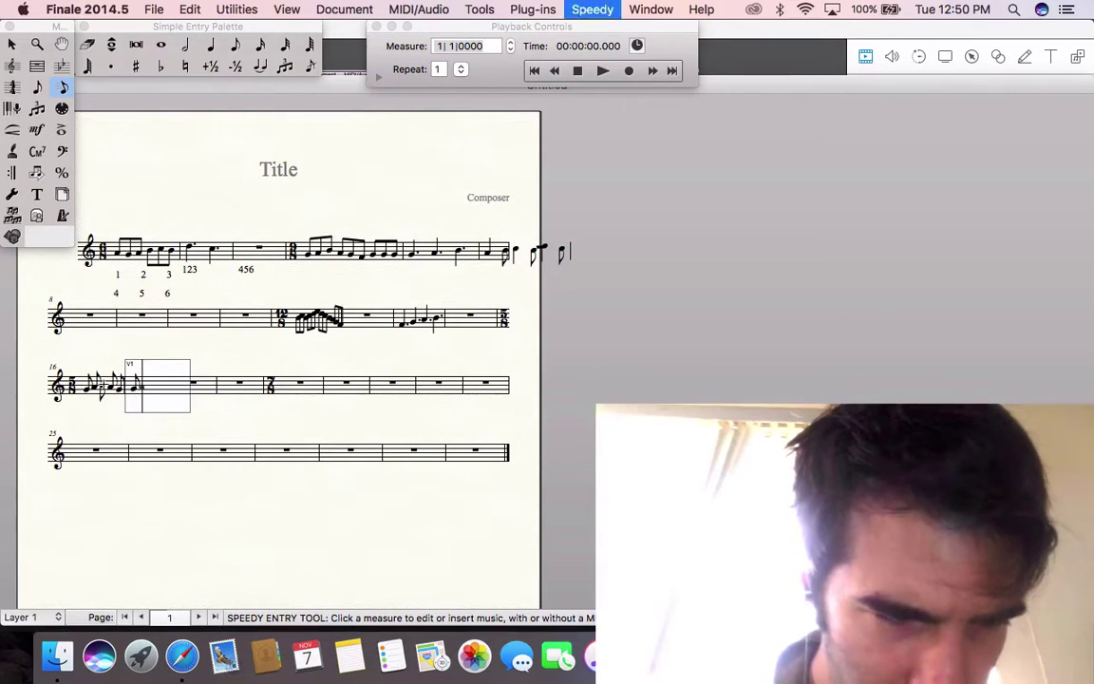
pyautogui.press('4')
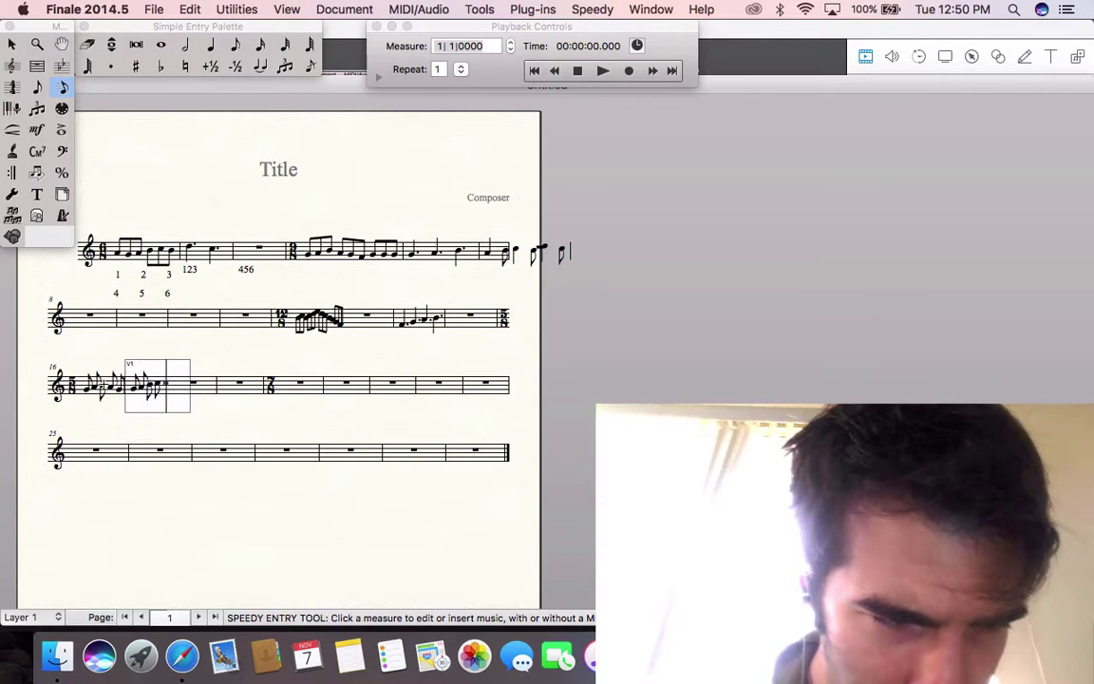
pyautogui.press('4')
pyautogui.press('4')
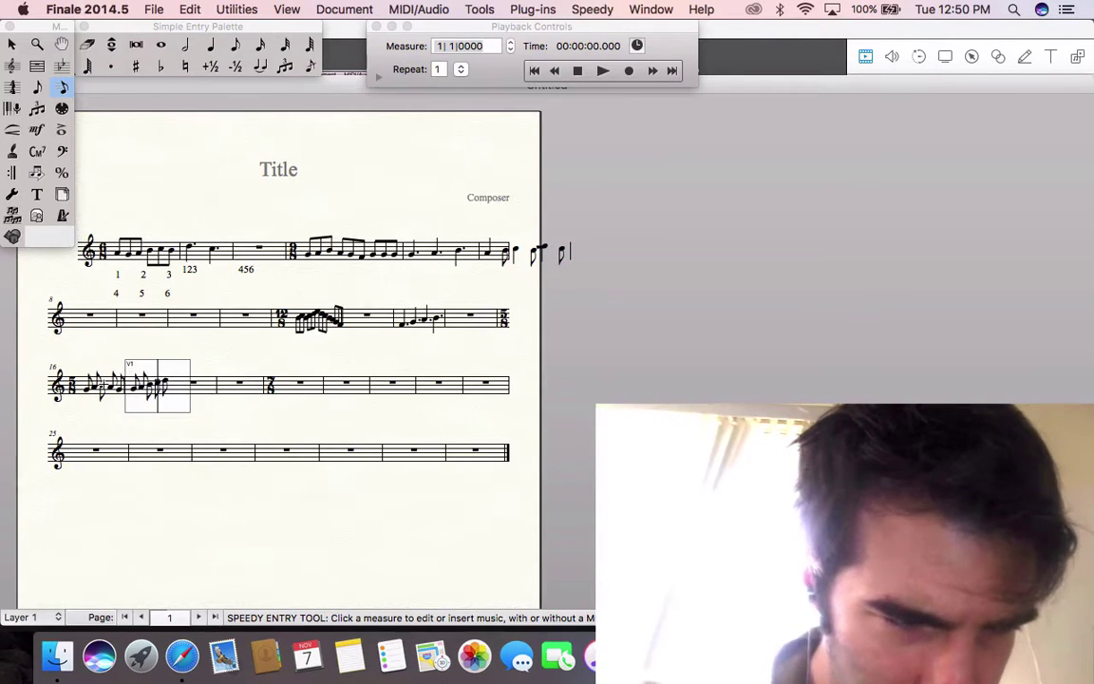
pyautogui.press('4')
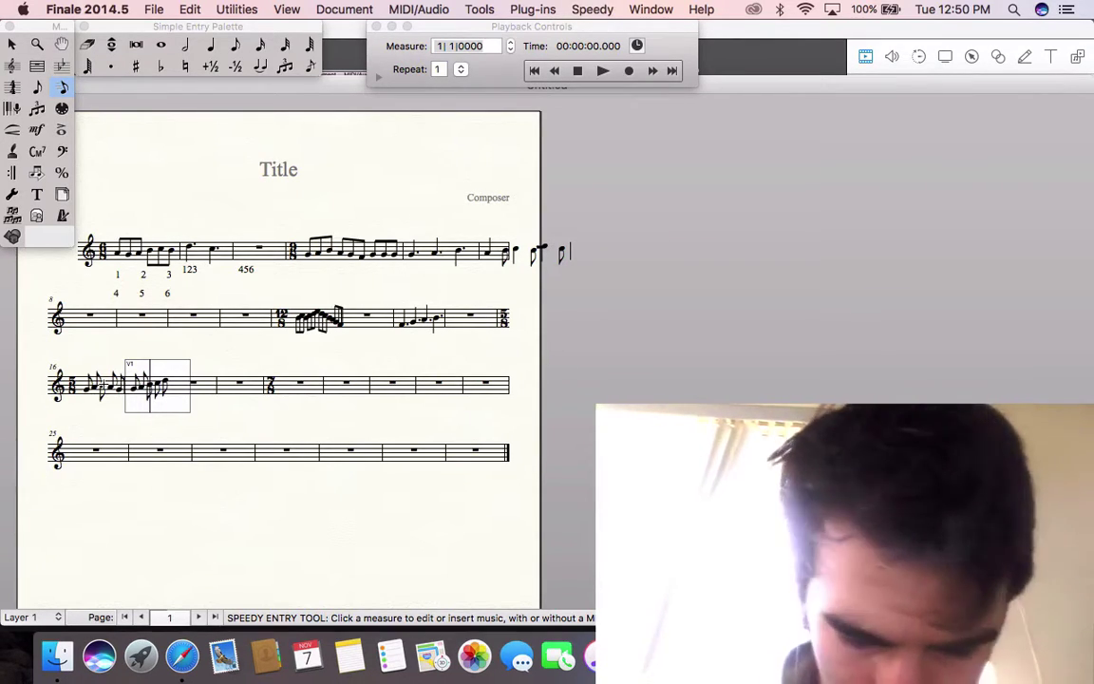
# Step back through measures 16 and 17 to adjust the entered notes.
pyautogui.press('Left')
pyautogui.press('Left')
pyautogui.press('Left')
pyautogui.press('Left')
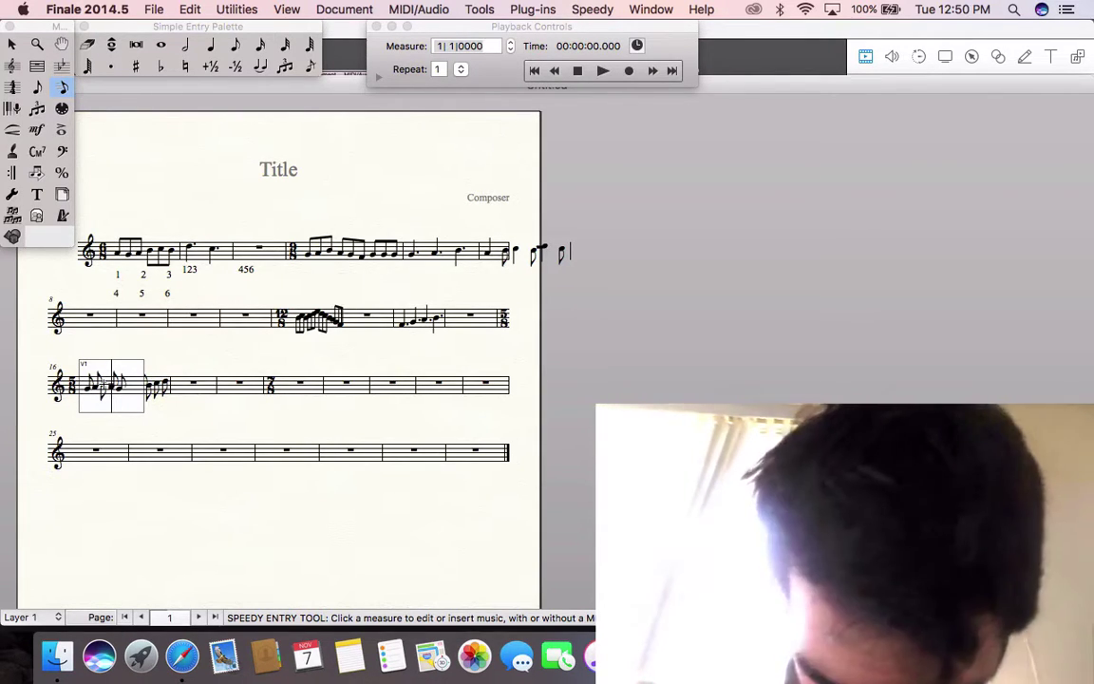
pyautogui.press('Left')
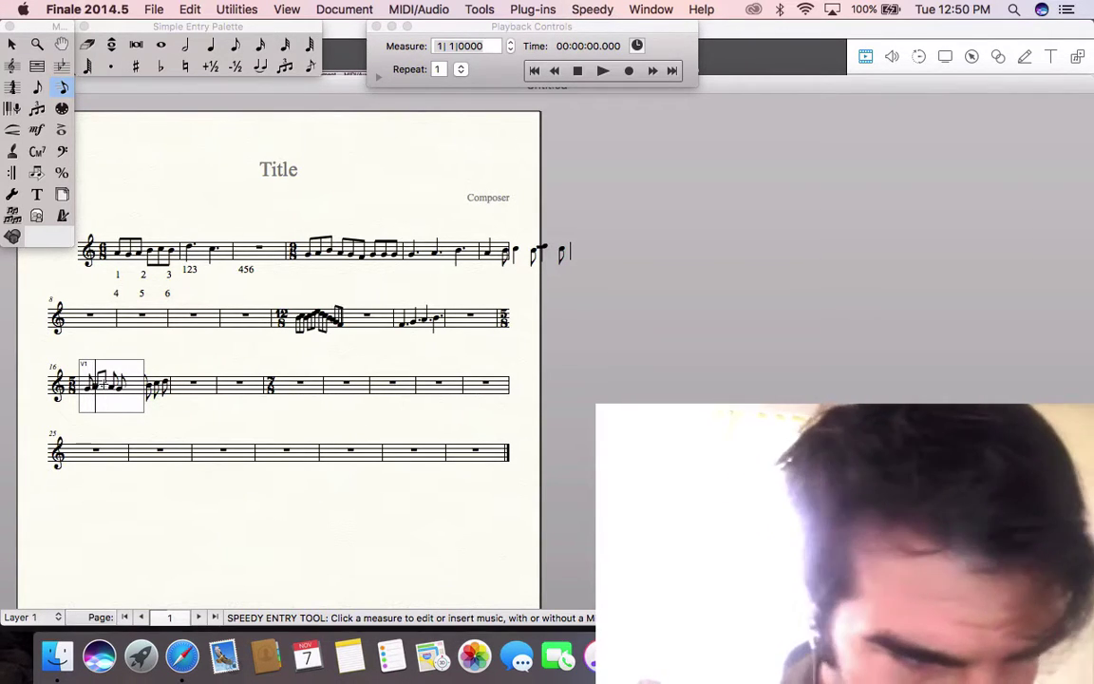
pyautogui.press('Right')
pyautogui.press('Right')
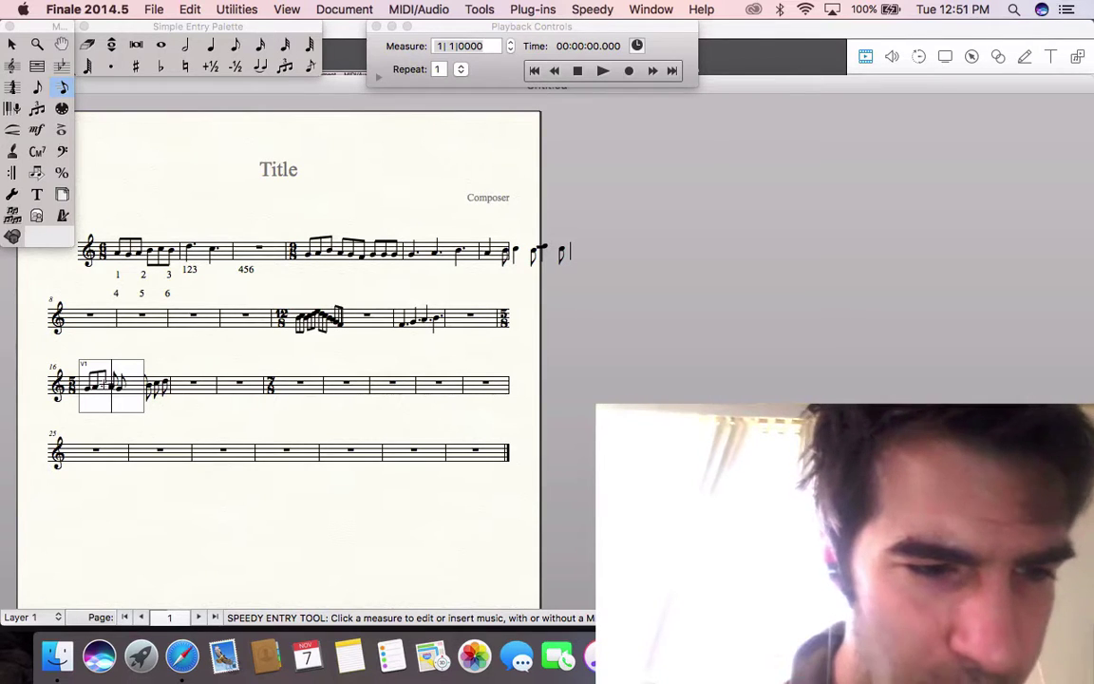
pyautogui.press('super+k')
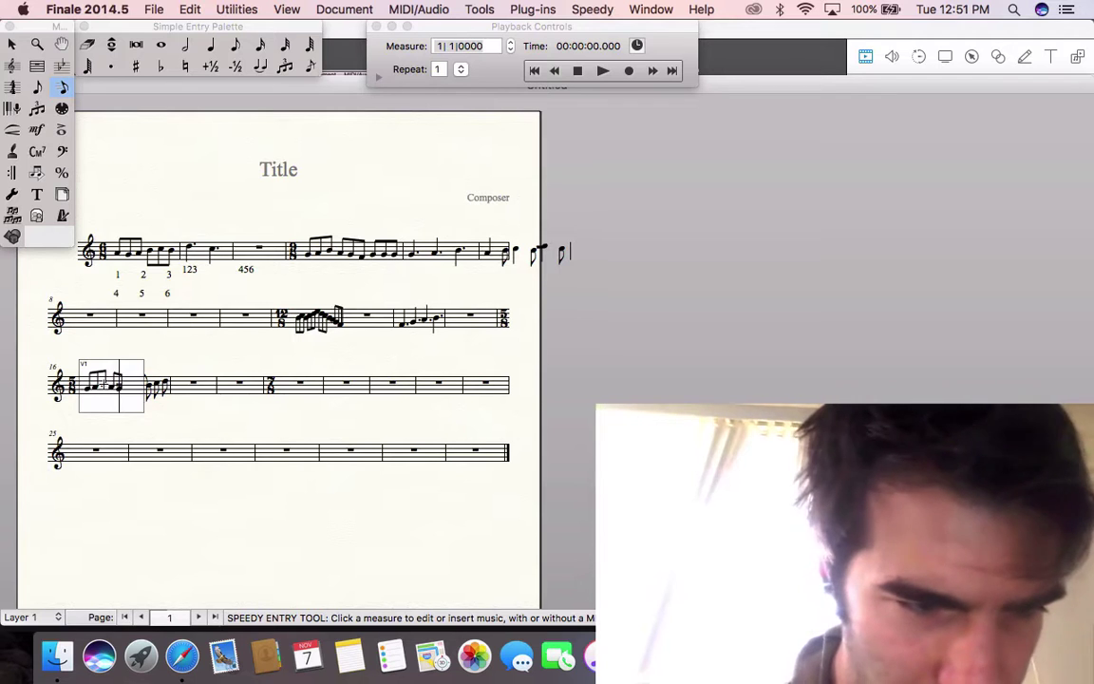
pyautogui.press('Right')
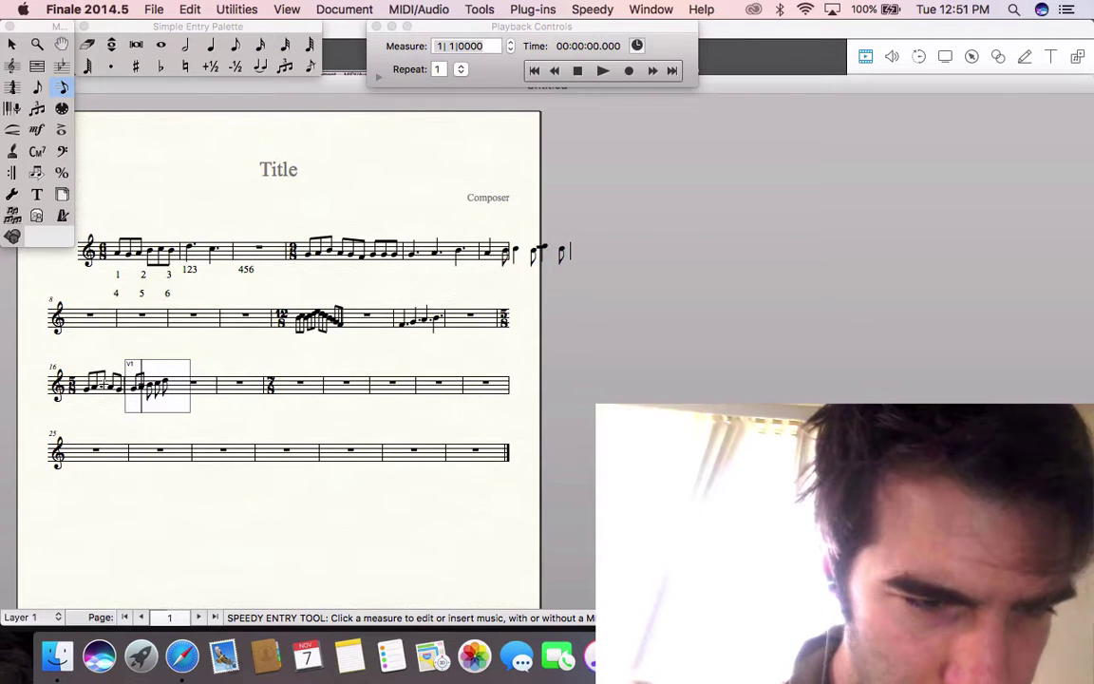
pyautogui.press('Right')
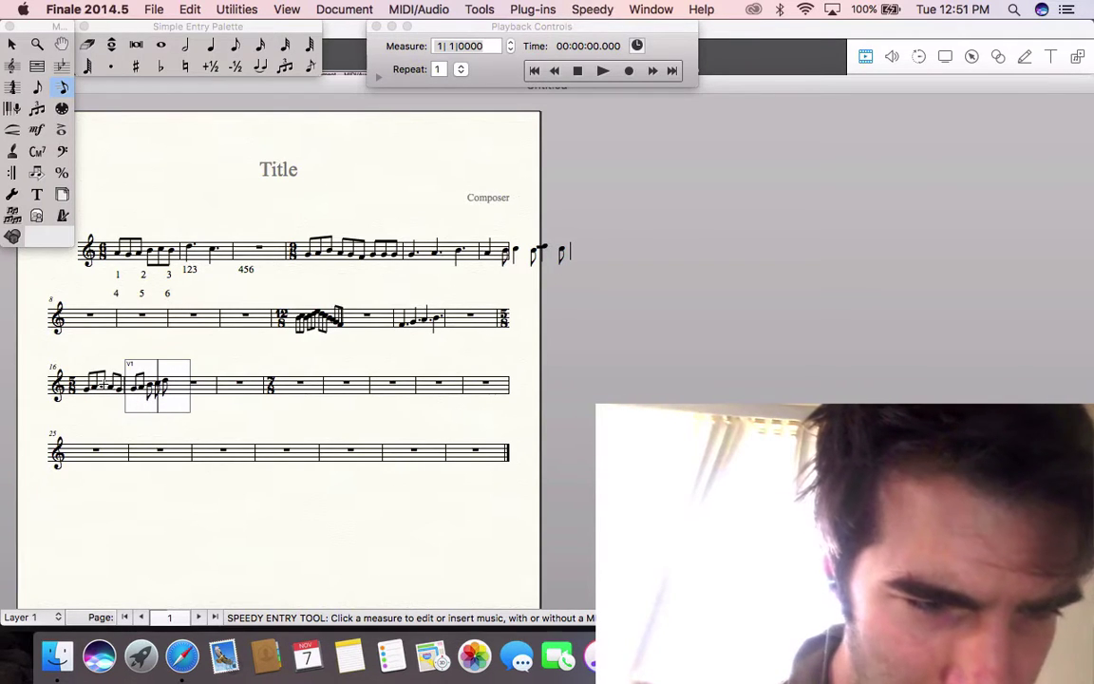
pyautogui.press('Right')
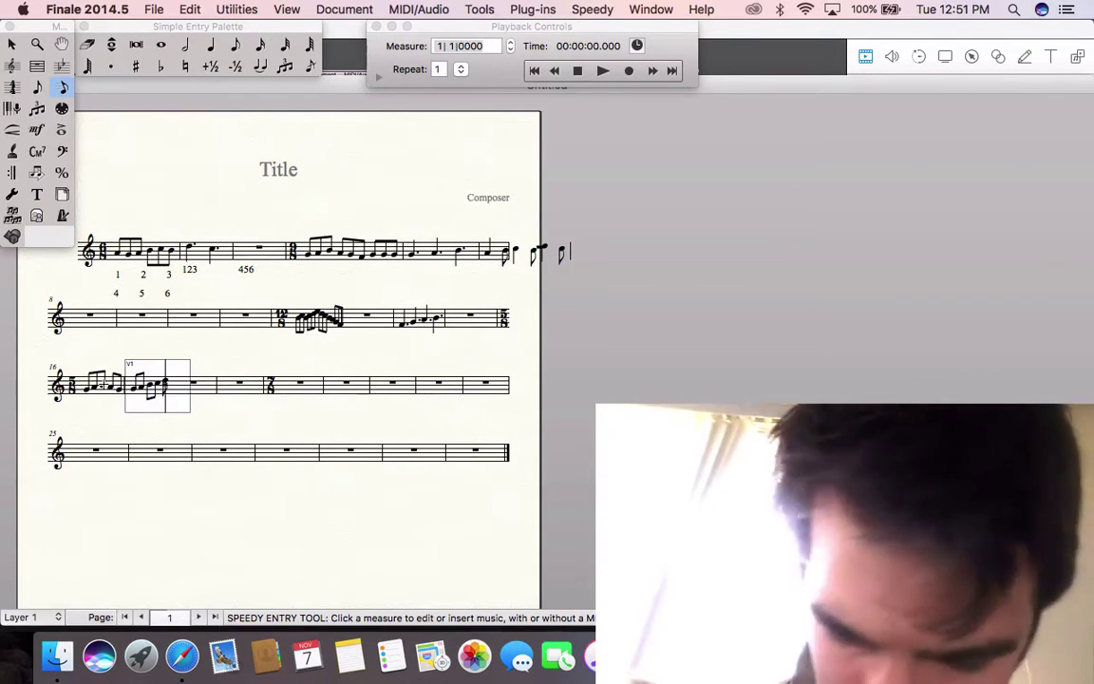
pyautogui.press('Right')
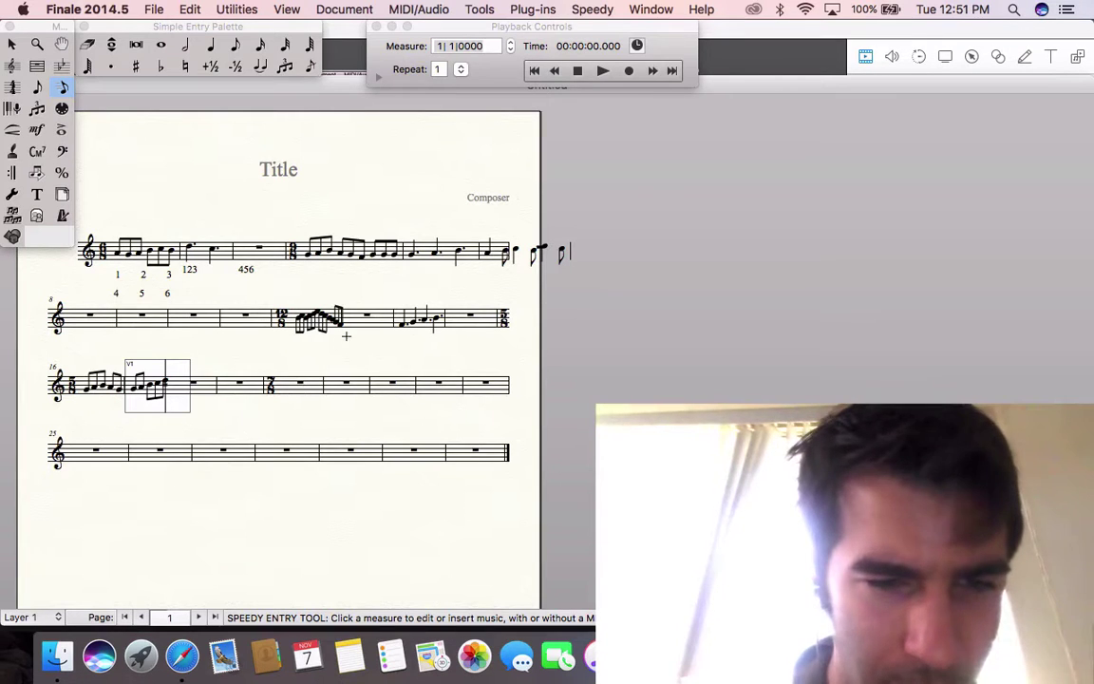
# Respace the whole score via Apply Music Spacing with Score and Note Spacing.
pyautogui.click(268, 347)
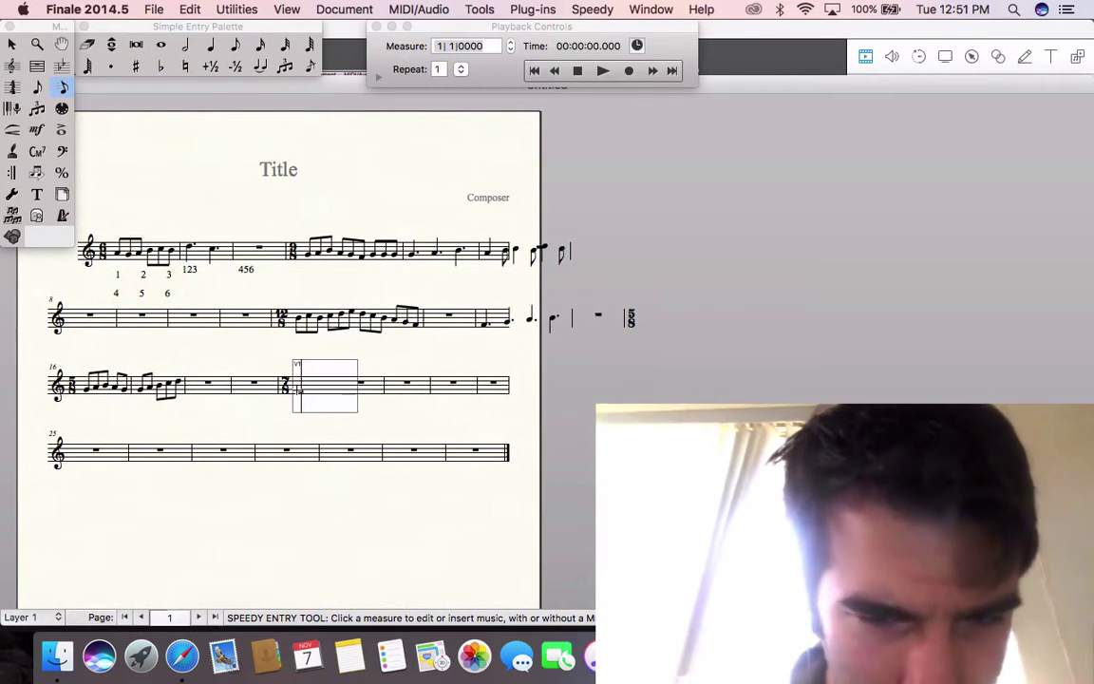
pyautogui.click(237, 9)
pyautogui.moveTo(276, 185)
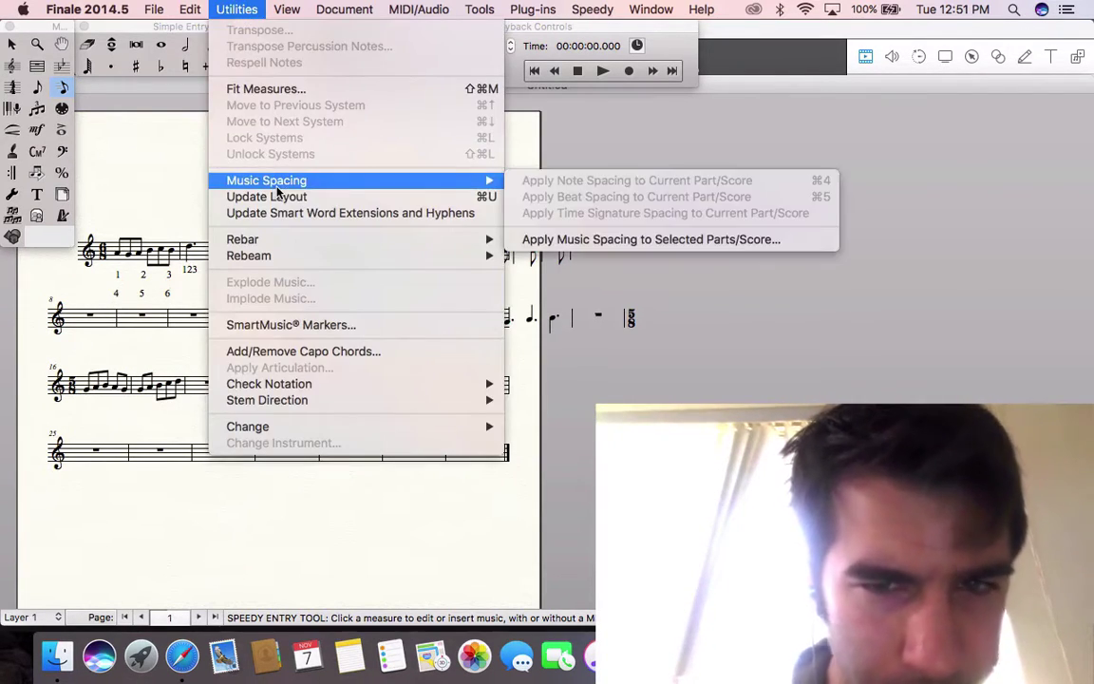
pyautogui.click(598, 239)
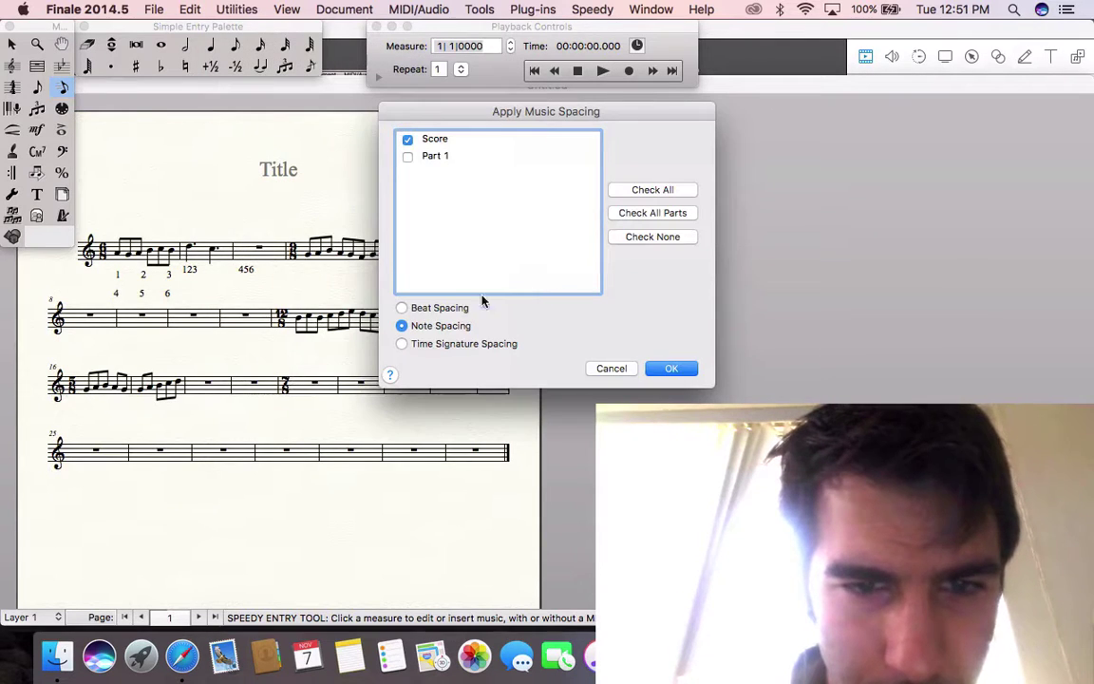
pyautogui.click(672, 368)
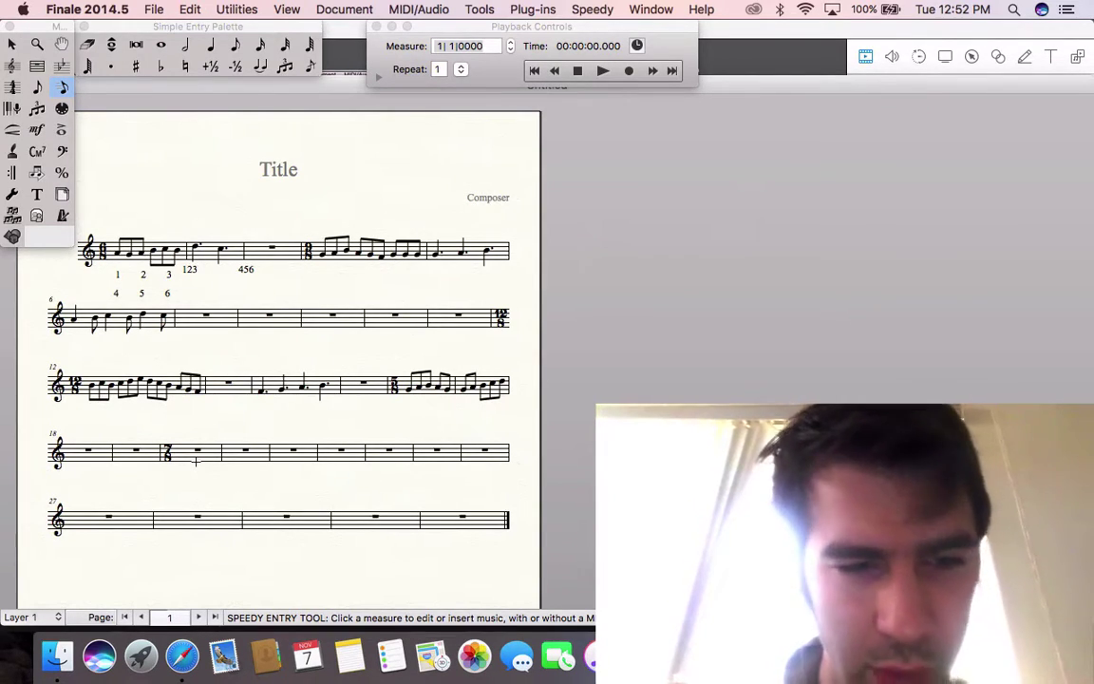
# Enter beamed sixteenth and eighth notes in 7/8 measure 20 and continue into measure 21.
pyautogui.click(196, 461)
pyautogui.press('5')
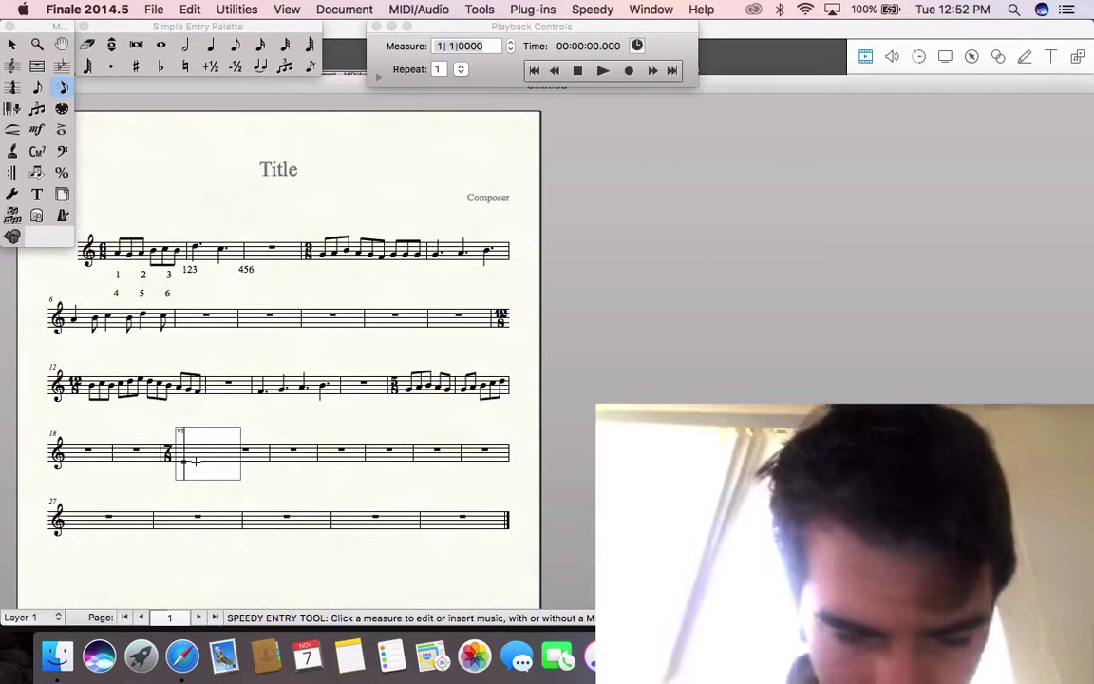
pyautogui.press('5')
pyautogui.press('5')
pyautogui.press('5')
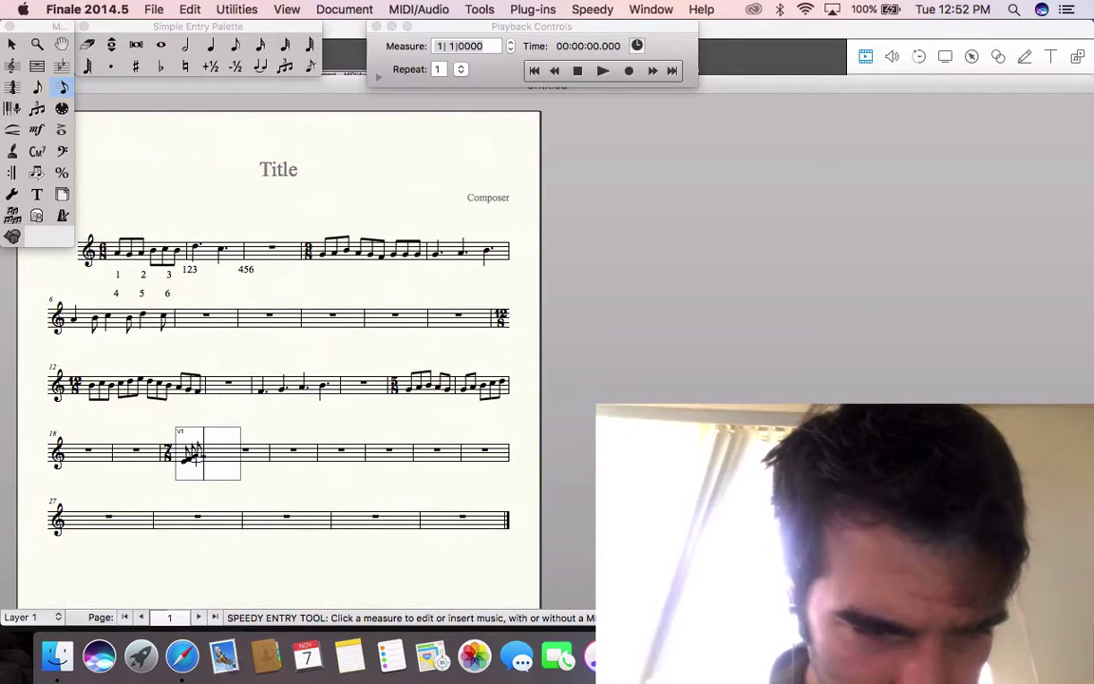
pyautogui.press('5')
pyautogui.press('5')
pyautogui.press('5')
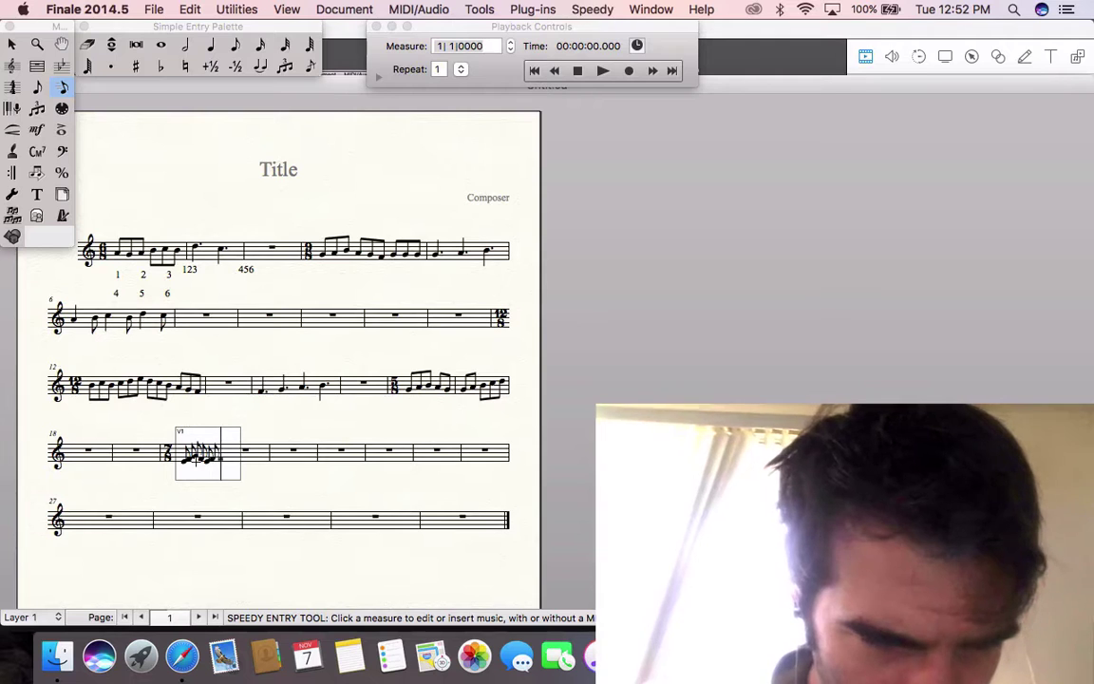
pyautogui.press('5')
pyautogui.press('5')
pyautogui.press('5')
pyautogui.press('5')
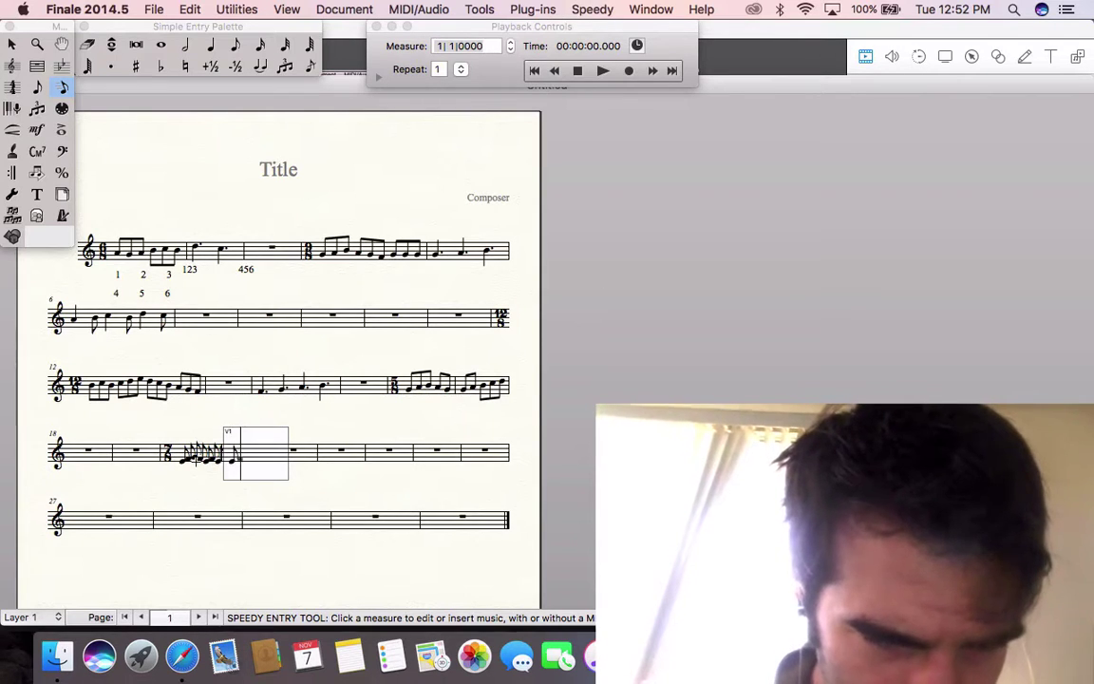
pyautogui.press('5')
pyautogui.press('5')
pyautogui.press('5')
pyautogui.press('5')
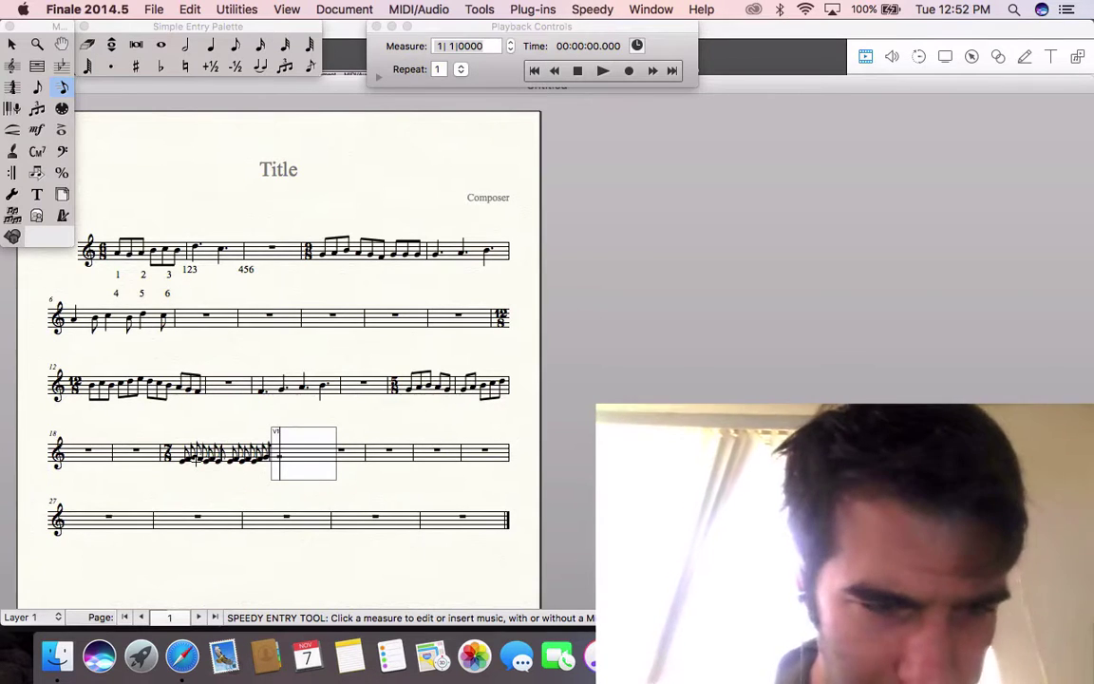
# Step back and forth through measures 20 and 21 to fix individual notes.
pyautogui.press('Left')
pyautogui.press('Left')
pyautogui.press('Left')
pyautogui.press('Left')
pyautogui.press('Left')
pyautogui.press('Left')
pyautogui.press('Left')
pyautogui.press('Left')
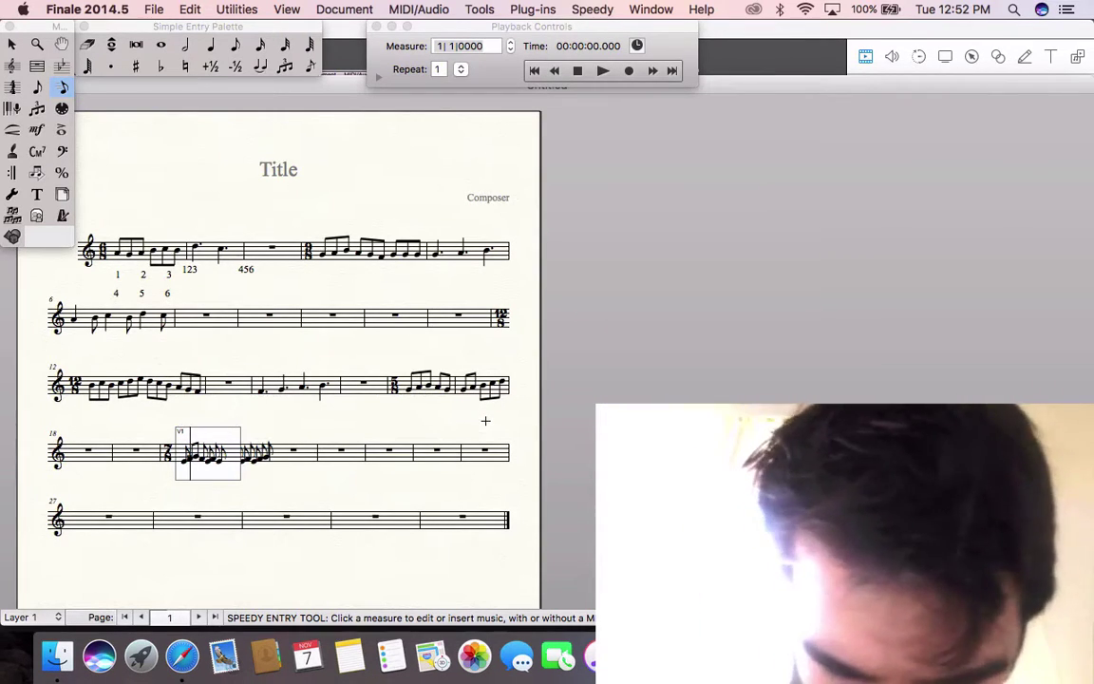
pyautogui.press('Left')
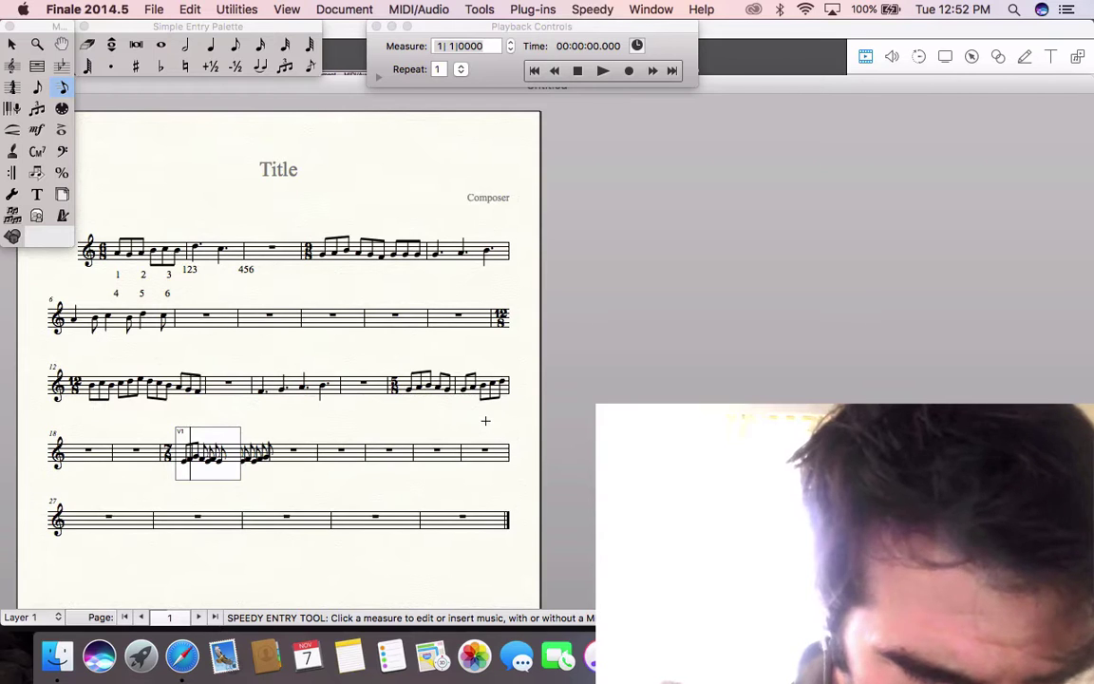
pyautogui.press('Right')
pyautogui.press('Right')
pyautogui.press('Right')
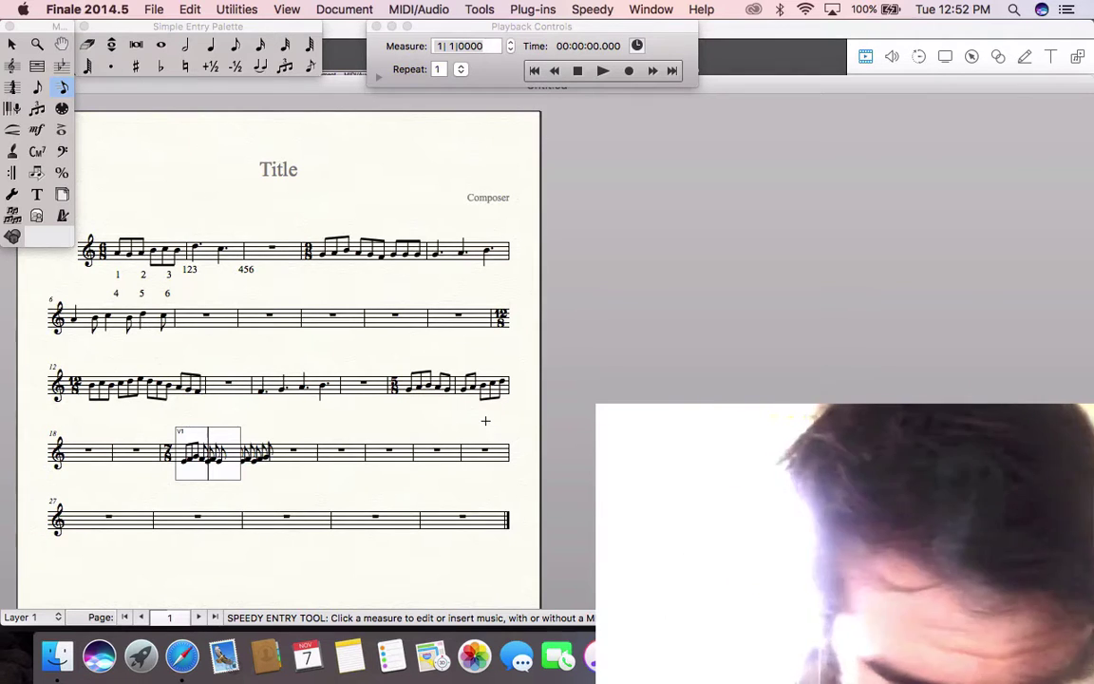
pyautogui.press('Right')
pyautogui.press('Right')
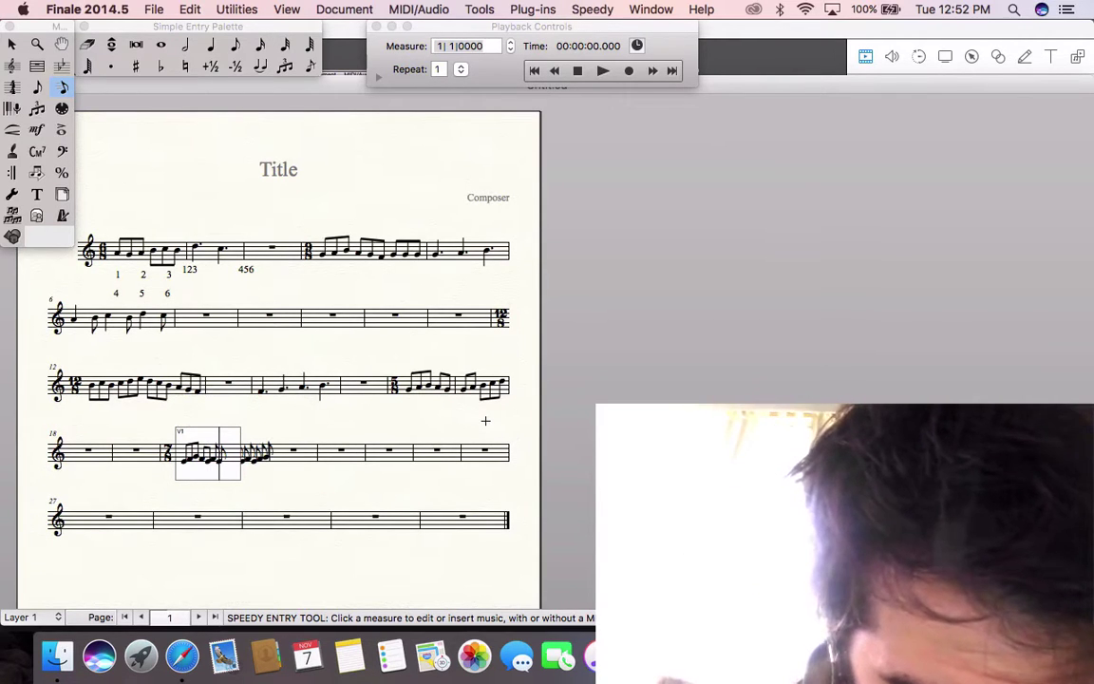
pyautogui.press('Right')
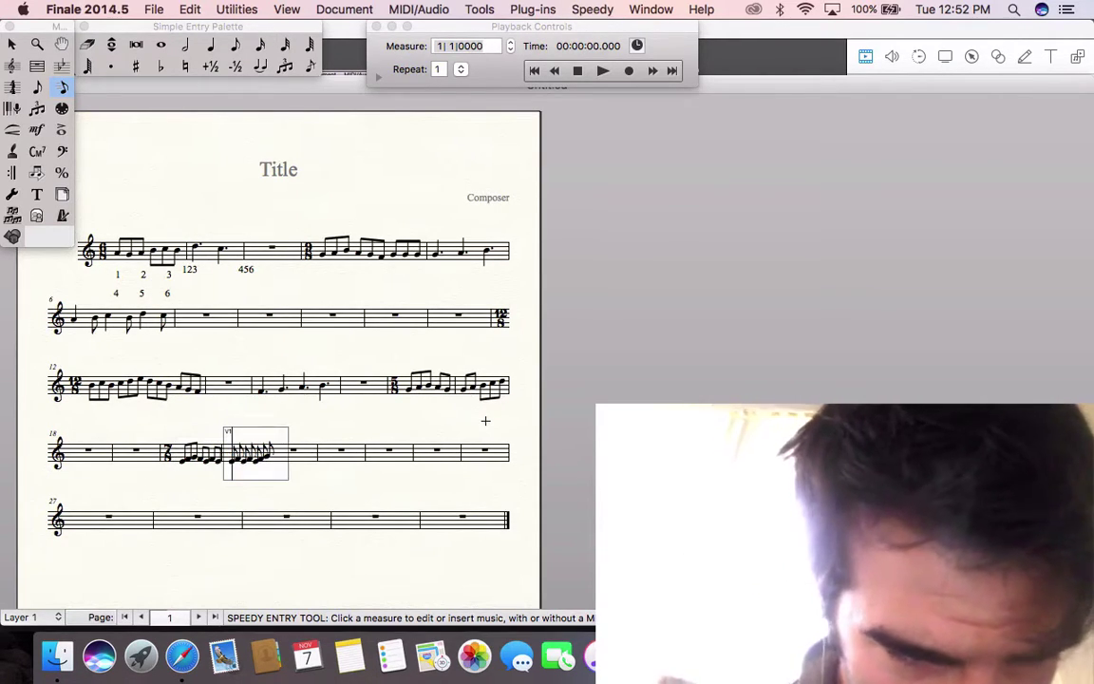
pyautogui.press('Right')
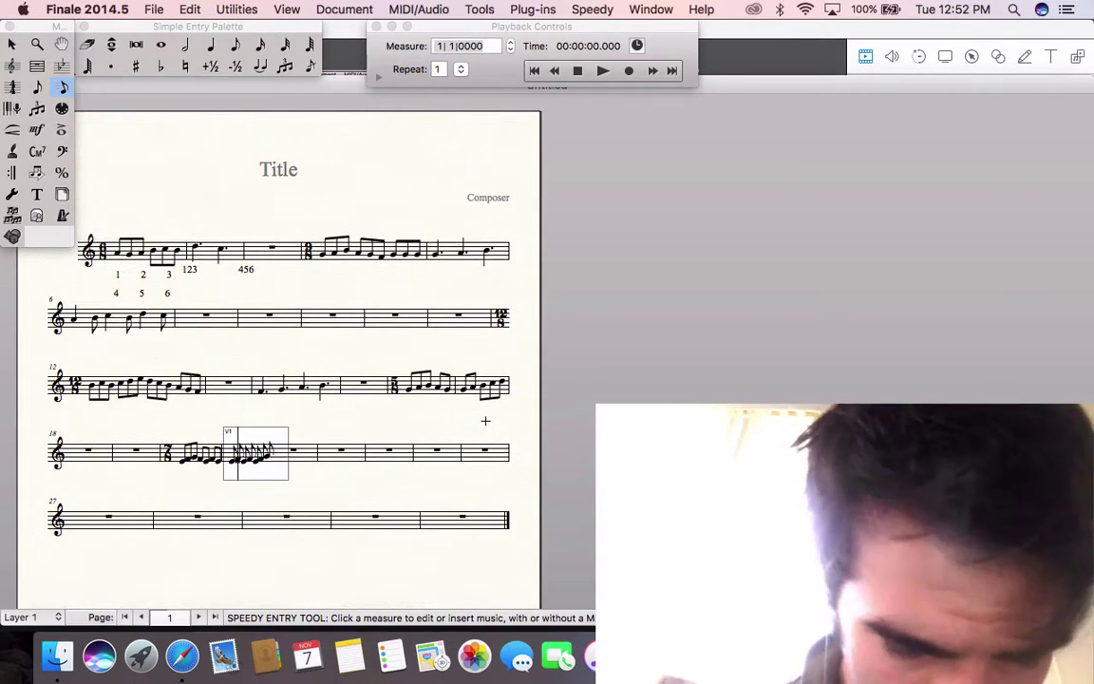
pyautogui.press('Right')
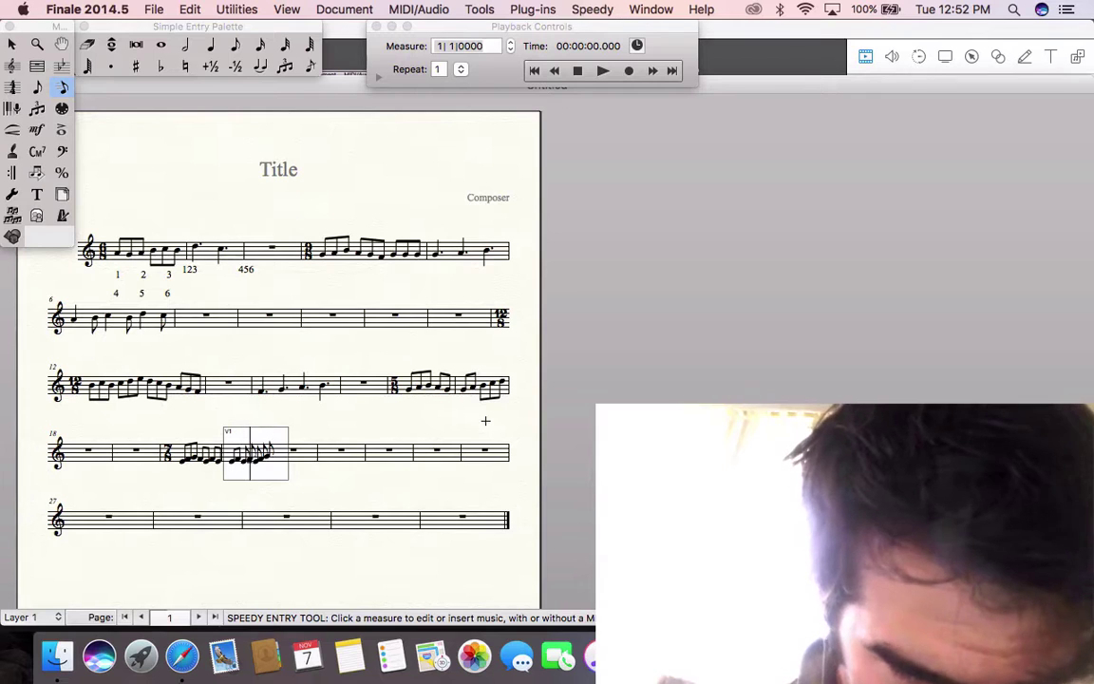
pyautogui.press('Right')
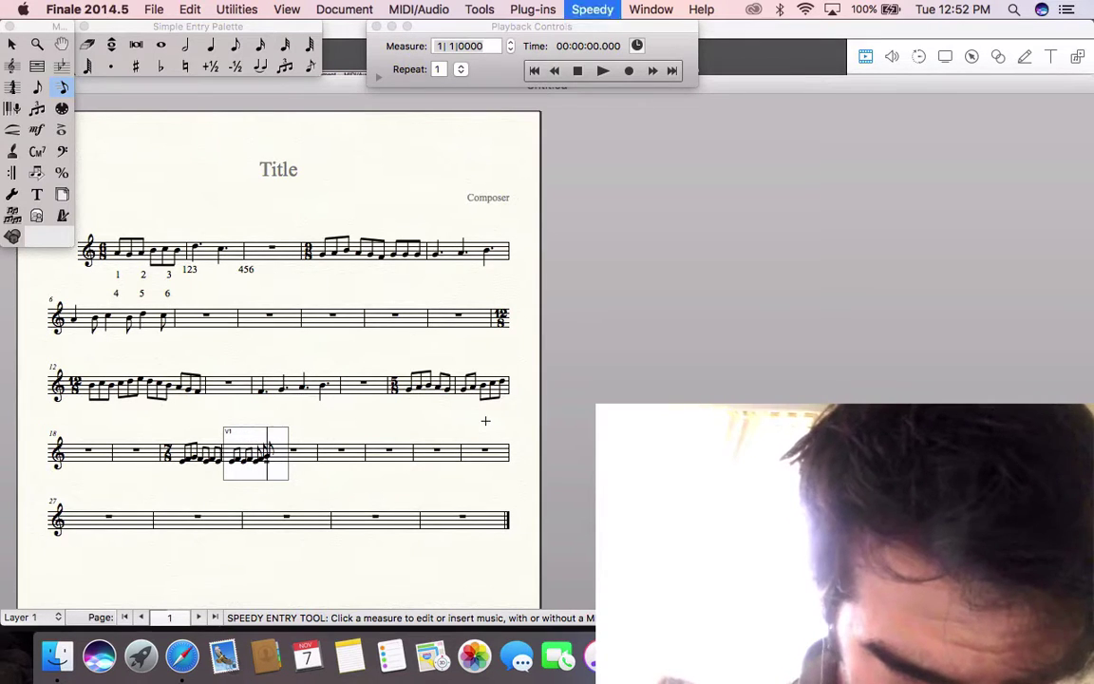
pyautogui.press('Left')
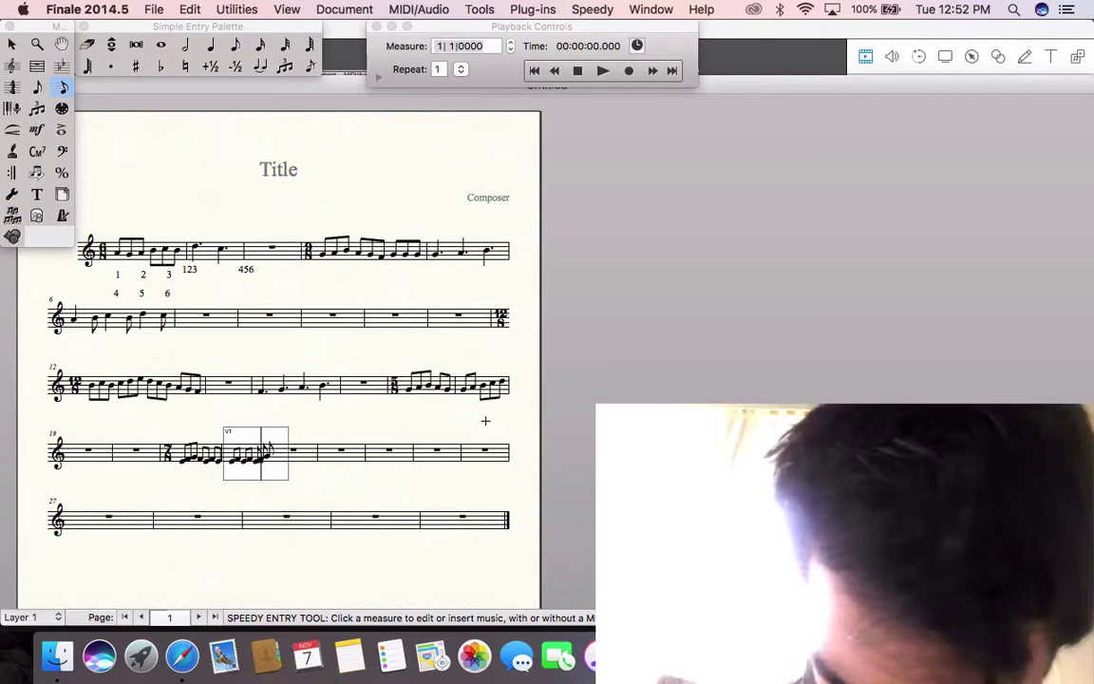
pyautogui.press('Right')
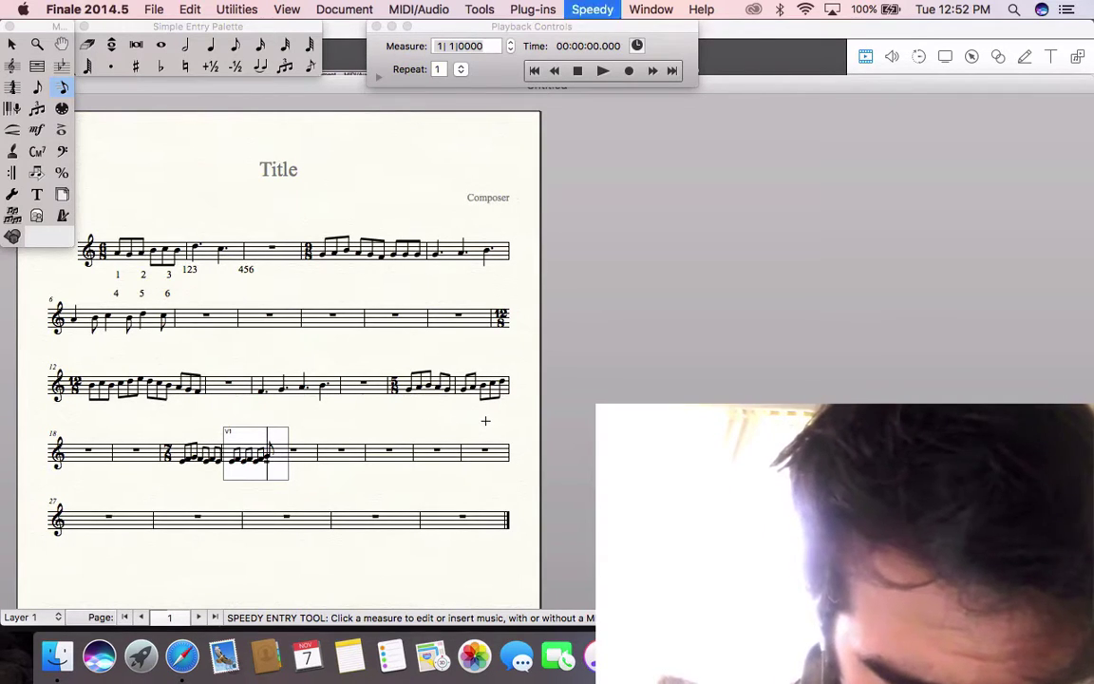